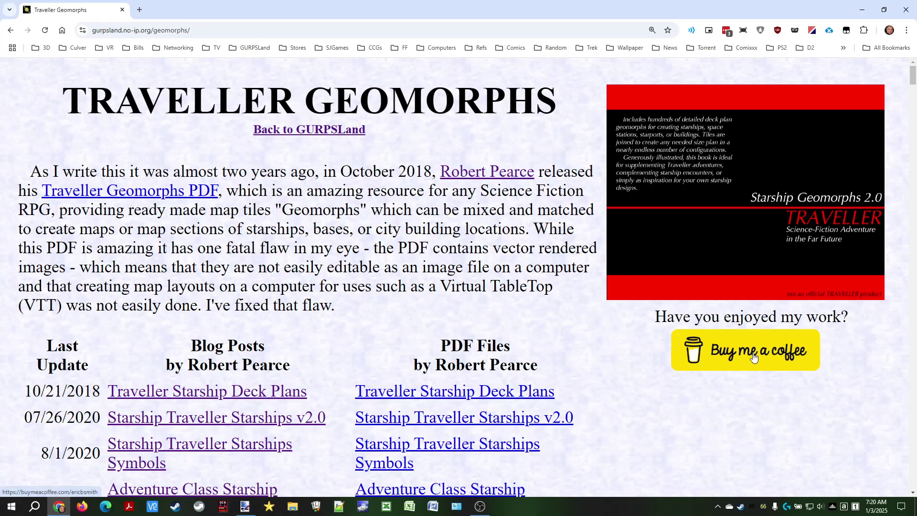
Step: Open the Traveller Starship Deck Plans blog post from the Traveller Geomorphs page and look over the 15mm deck plan collection
{"action": "scroll", "coordinate": [462, 289], "scroll_direction": "down", "scroll_amount": 2}
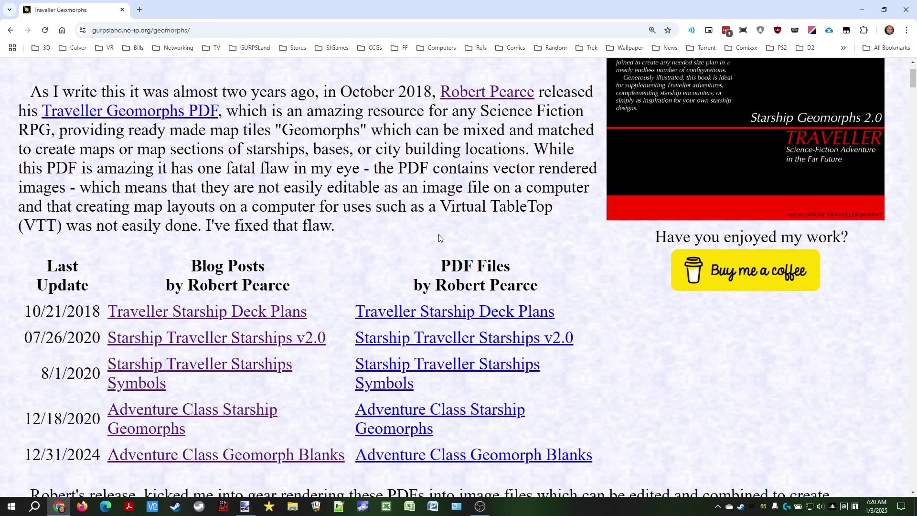
{"action": "scroll", "coordinate": [419, 248], "scroll_direction": "down", "scroll_amount": 2}
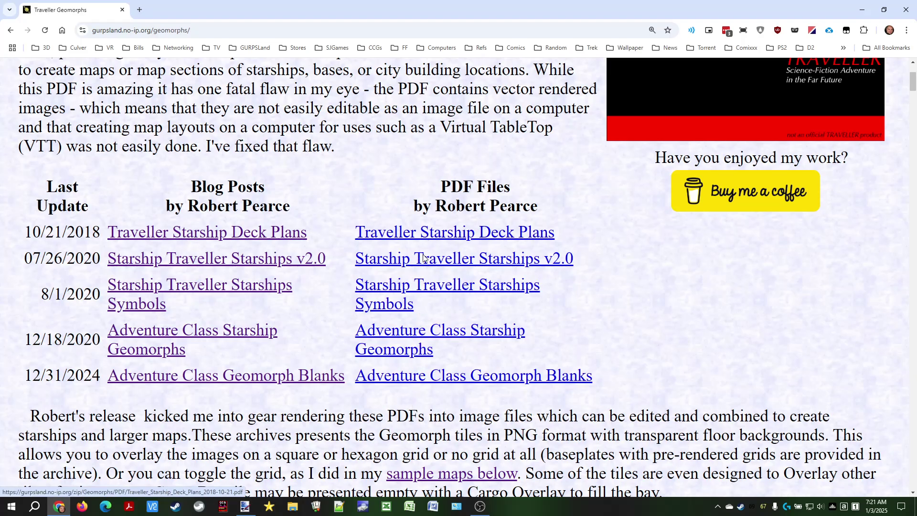
{"action": "left_click", "coordinate": [243, 232]}
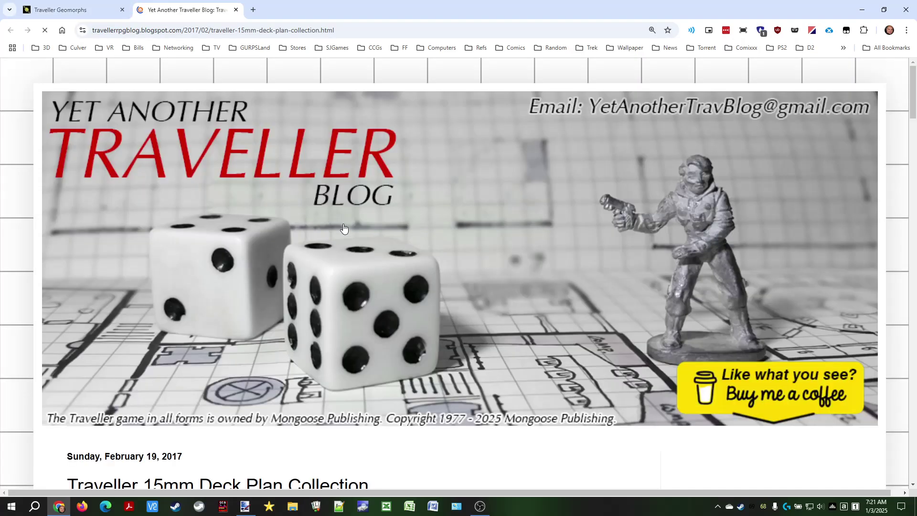
{"action": "scroll", "coordinate": [431, 245], "scroll_direction": "down", "scroll_amount": 1}
{"action": "scroll", "coordinate": [431, 244], "scroll_direction": "down", "scroll_amount": 10}
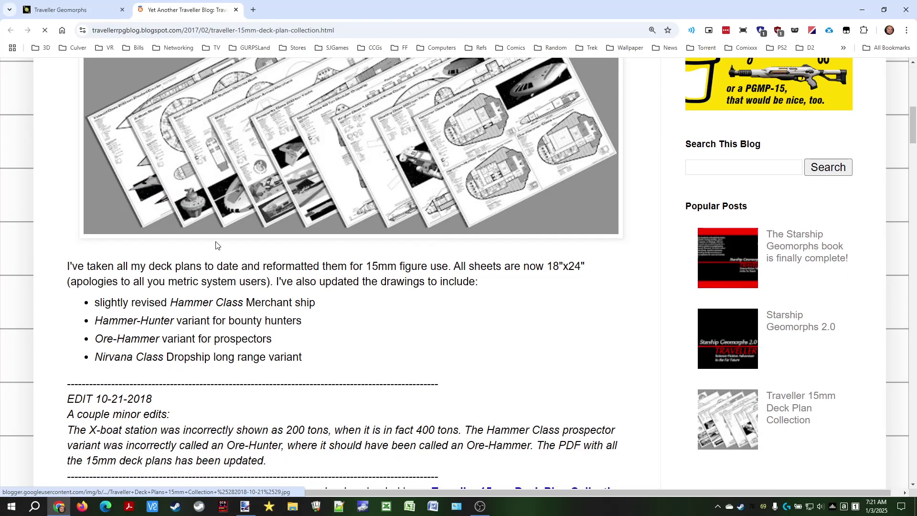
{"action": "scroll", "coordinate": [389, 208], "scroll_direction": "down", "scroll_amount": 3}
{"action": "scroll", "coordinate": [296, 259], "scroll_direction": "up", "scroll_amount": 3}
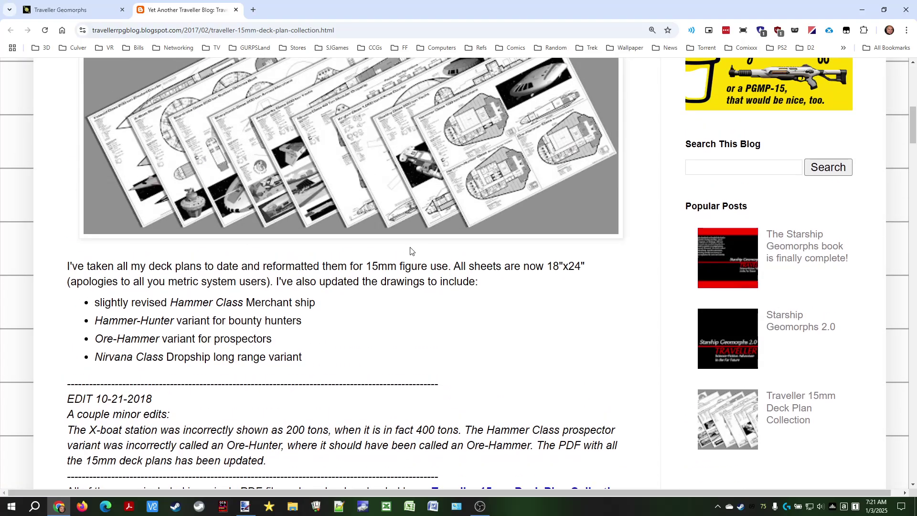
{"action": "scroll", "coordinate": [400, 297], "scroll_direction": "up", "scroll_amount": 2}
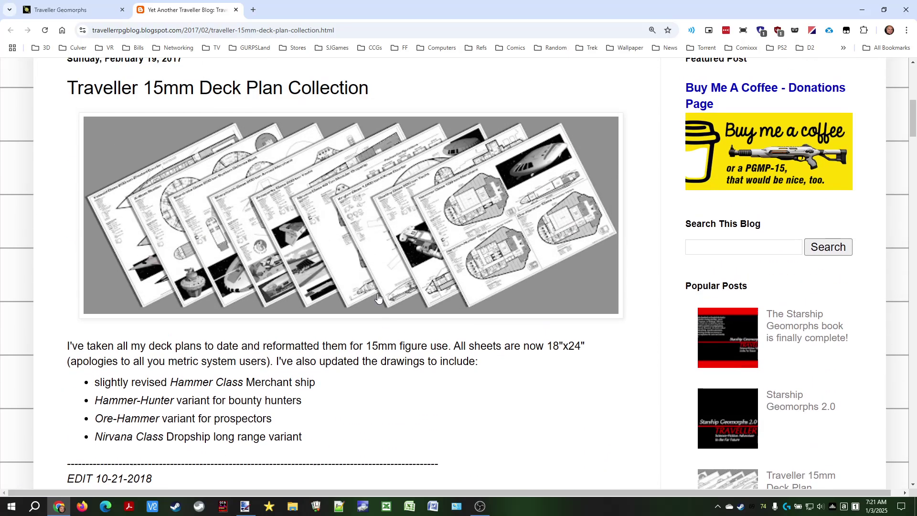
Step: Go back to the Traveller Geomorphs page and open the Adventure Class Starship Geomorphs blog post to read its PDF download information
{"action": "left_click", "coordinate": [69, 12]}
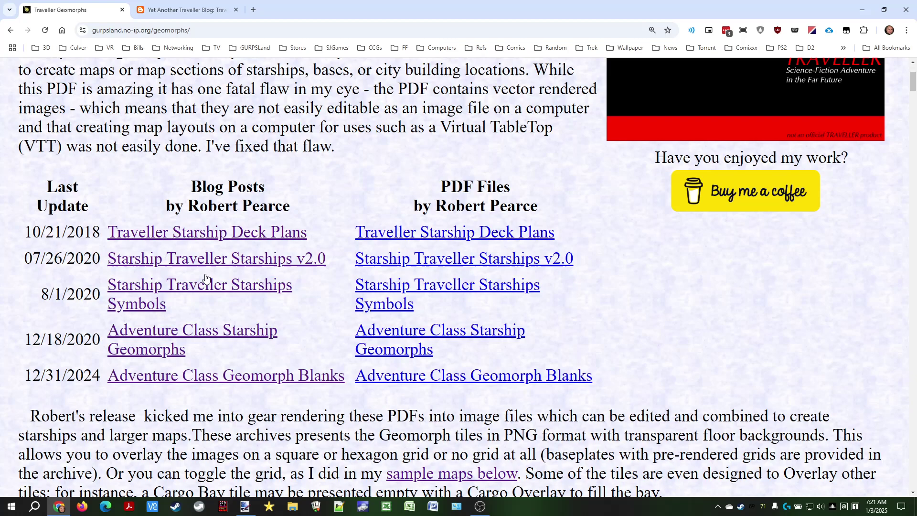
{"action": "left_click", "coordinate": [162, 338]}
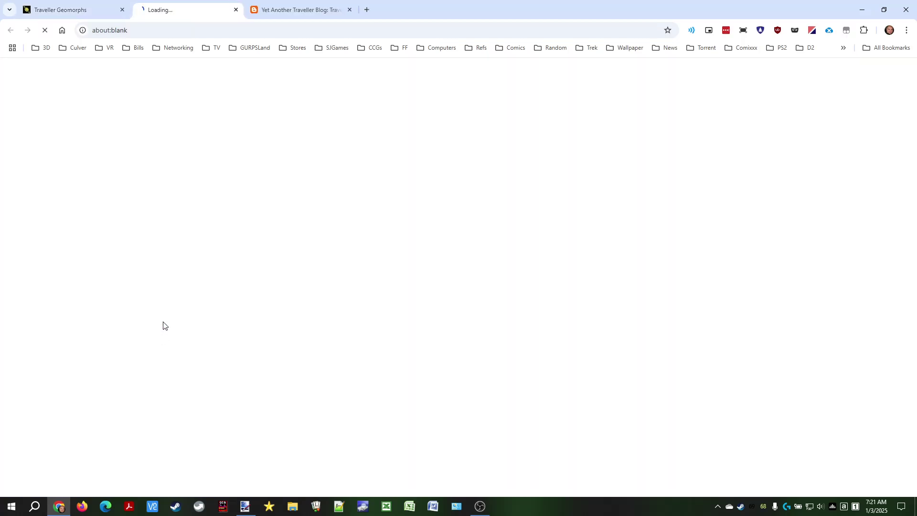
{"action": "scroll", "coordinate": [485, 221], "scroll_direction": "down", "scroll_amount": 5}
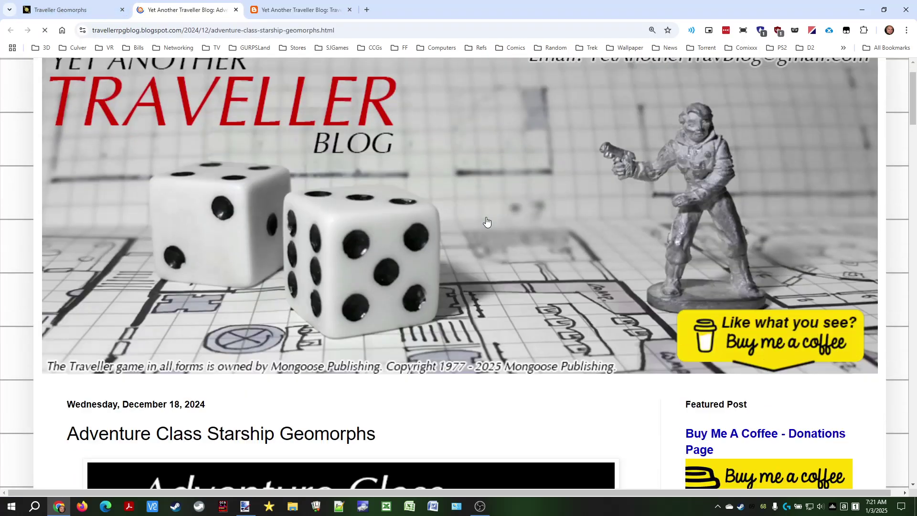
{"action": "scroll", "coordinate": [420, 251], "scroll_direction": "down", "scroll_amount": 5}
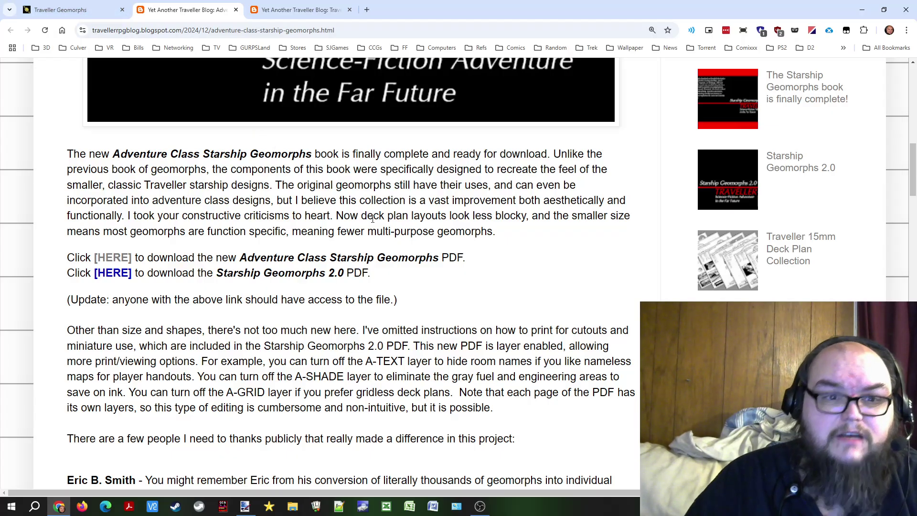
Step: Return to the Traveller Geomorphs page and review the table of standard and high resolution zip files
{"action": "left_click", "coordinate": [74, 10]}
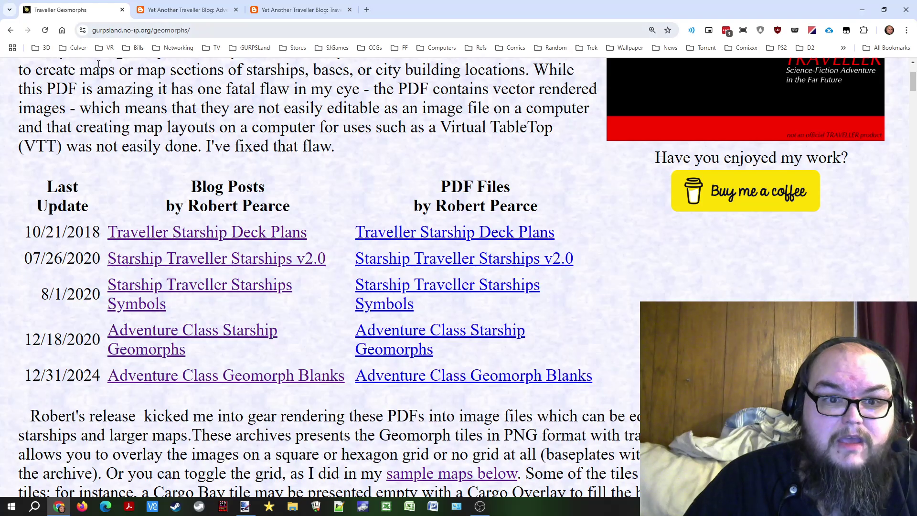
{"action": "scroll", "coordinate": [385, 220], "scroll_direction": "down", "scroll_amount": 8}
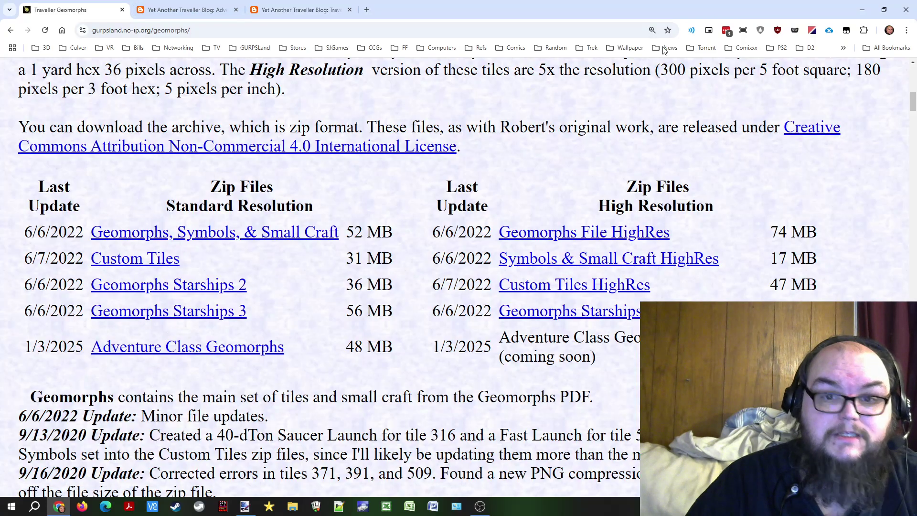
Step: Open the Traveller Starship Geomorphs folder on the desktop and extract its five zip archives into separate folders with 7-Zip
{"action": "left_click", "coordinate": [862, 10]}
{"action": "left_click", "coordinate": [306, 183]}
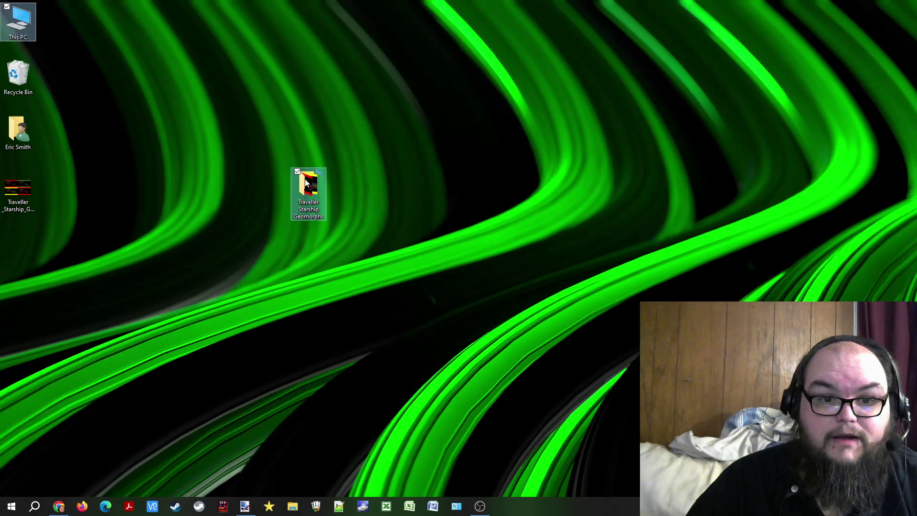
{"action": "double_click", "coordinate": [306, 183]}
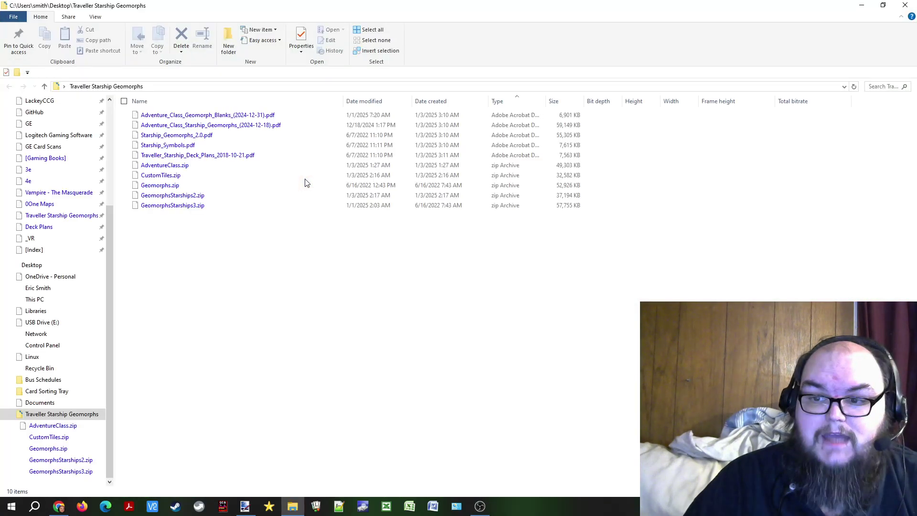
{"action": "left_click", "coordinate": [155, 167]}
{"action": "left_click", "coordinate": [151, 205], "text": "shift"}
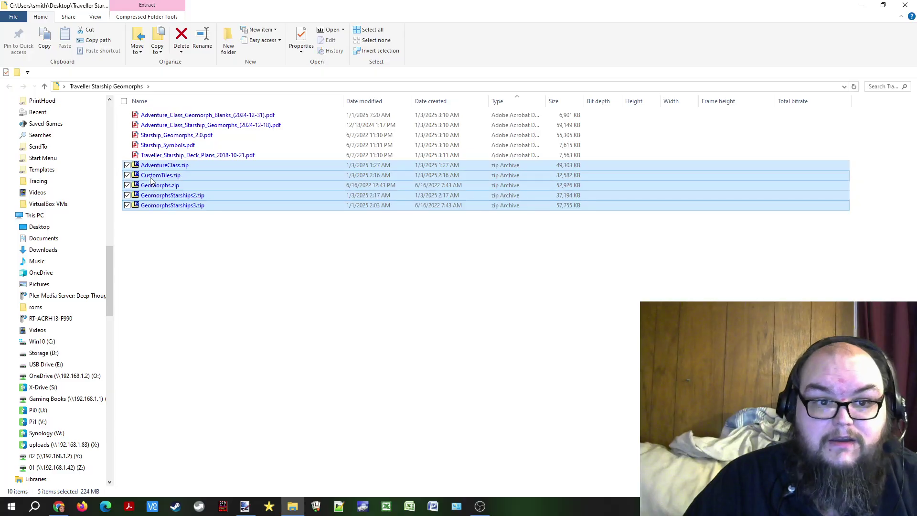
{"action": "right_click", "coordinate": [151, 179]}
{"action": "mouse_move", "coordinate": [92, 208]}
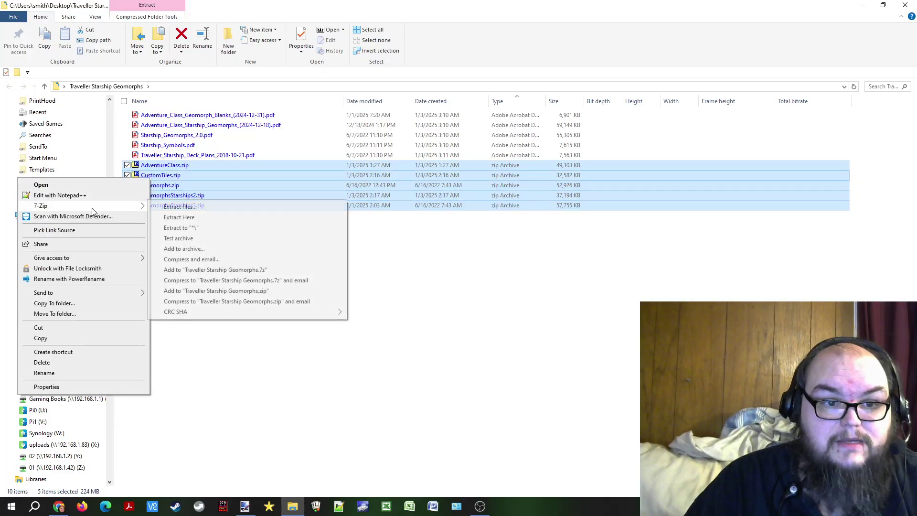
{"action": "left_click", "coordinate": [215, 228]}
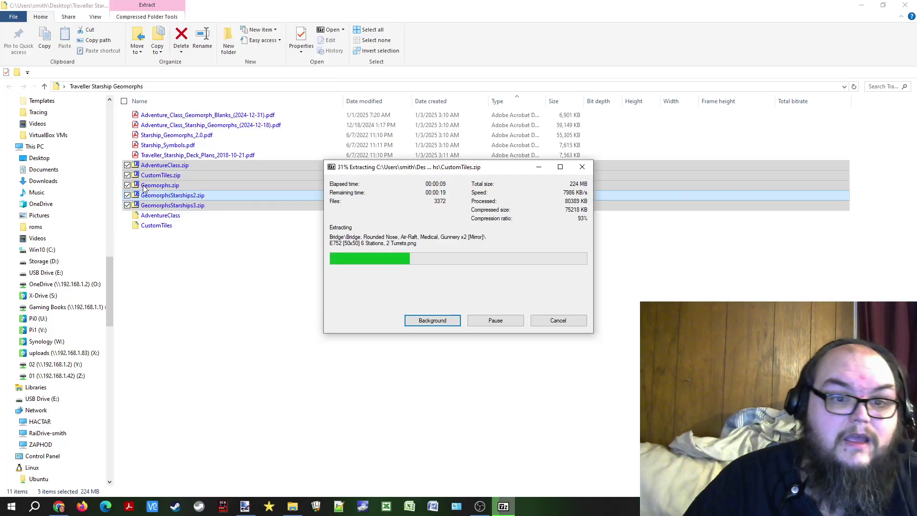
Step: Open the extracted AdventureClass folder and look through its geomorph subfolders, such as 02 LG Long Geomorphs and 07.1 LC Long Core Geomorphs
{"action": "left_click", "coordinate": [154, 216]}
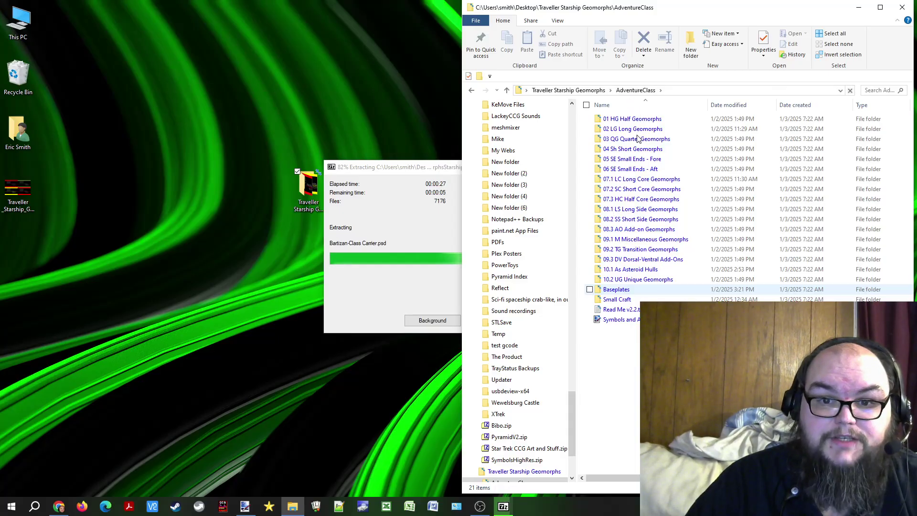
{"action": "key", "text": "Down"}
{"action": "key", "text": "Down"}
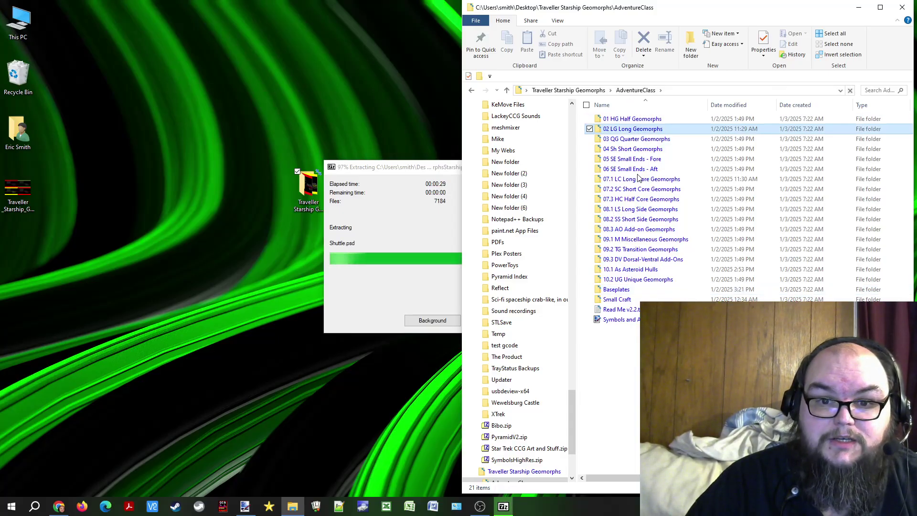
{"action": "left_click", "coordinate": [639, 180]}
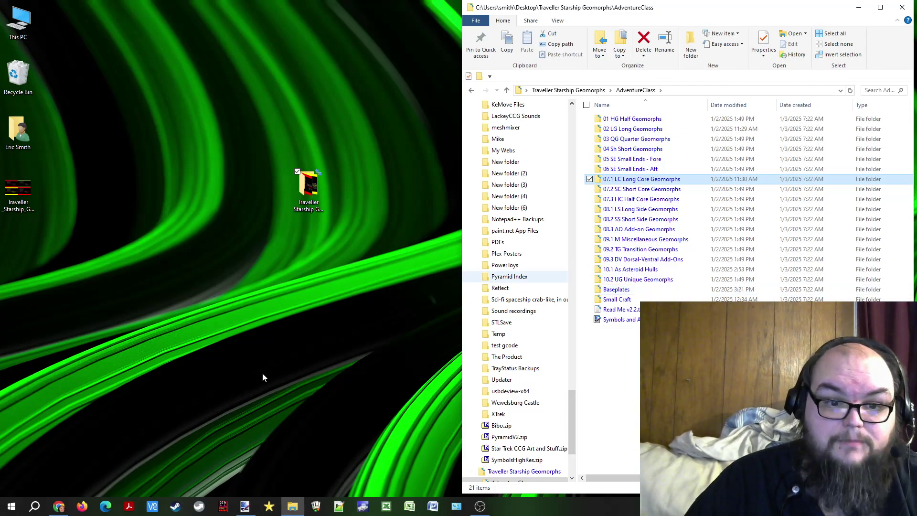
Step: Bring up Paint.NET, and in Chrome read the Geomorphs page's Paint.Net section on the PSD and TR's PseudoSnap plug-ins
{"action": "left_click", "coordinate": [245, 507]}
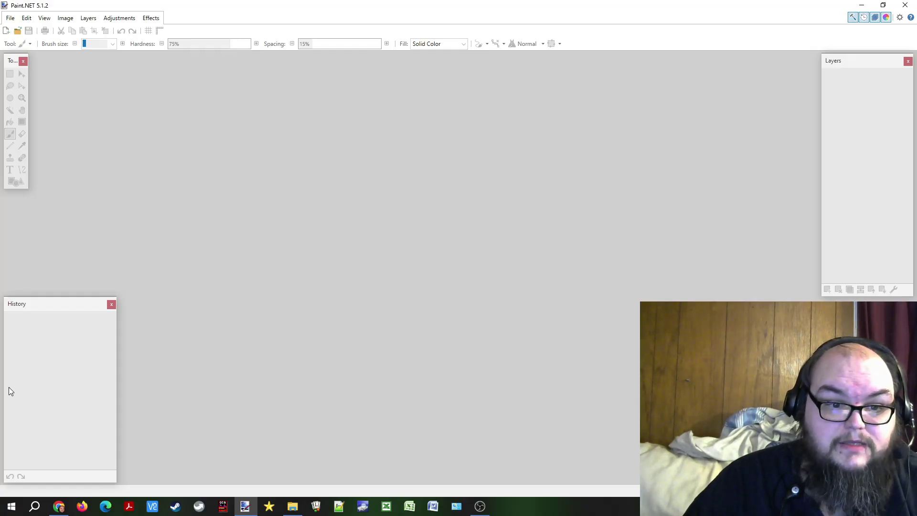
{"action": "left_click", "coordinate": [59, 506]}
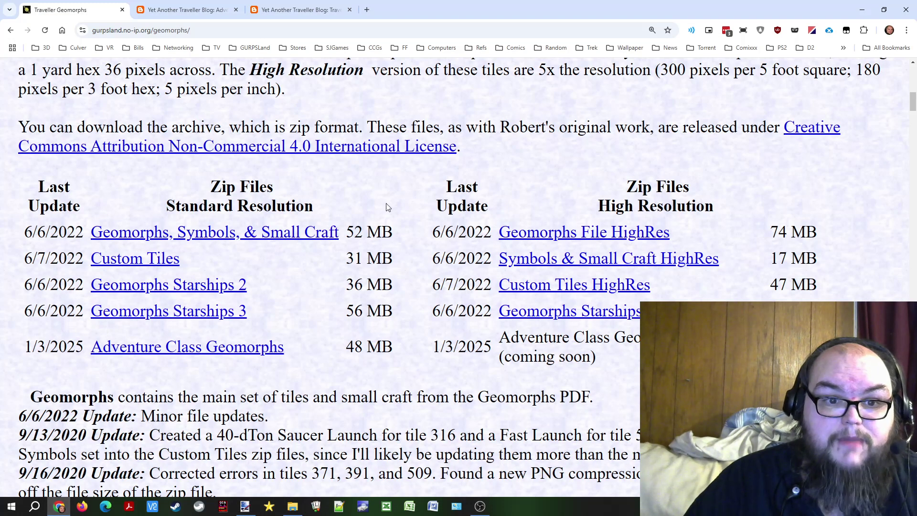
{"action": "scroll", "coordinate": [344, 239], "scroll_direction": "down", "scroll_amount": 8}
{"action": "scroll", "coordinate": [349, 234], "scroll_direction": "down", "scroll_amount": 9}
{"action": "scroll", "coordinate": [356, 231], "scroll_direction": "down", "scroll_amount": 15}
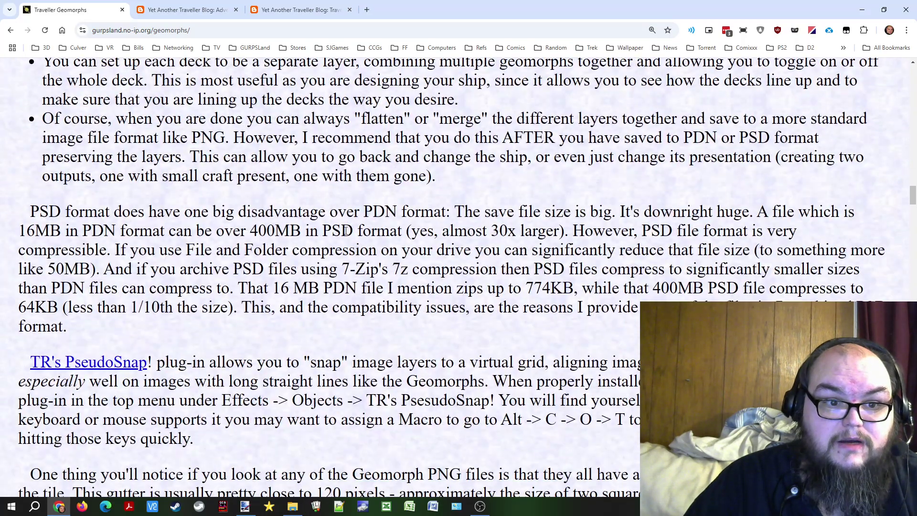
{"action": "scroll", "coordinate": [38, 167], "scroll_direction": "up", "scroll_amount": 15}
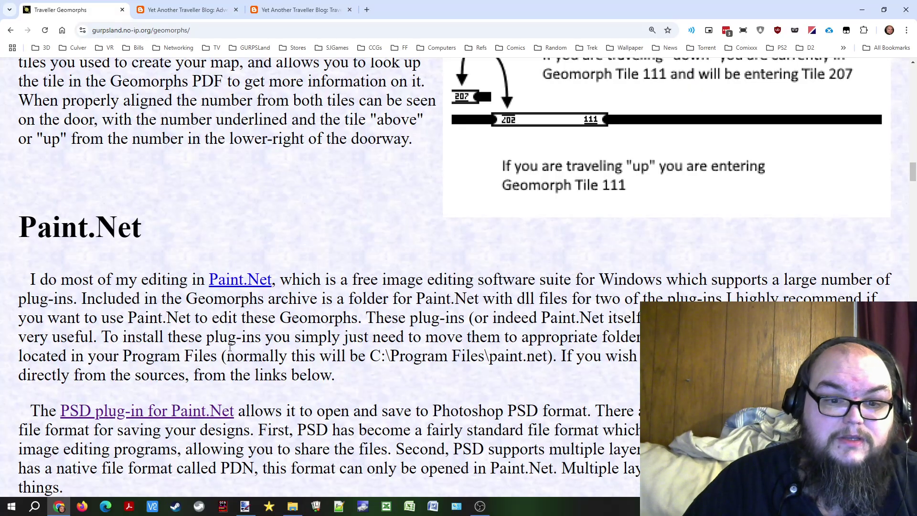
{"action": "scroll", "coordinate": [159, 264], "scroll_direction": "down", "scroll_amount": 5}
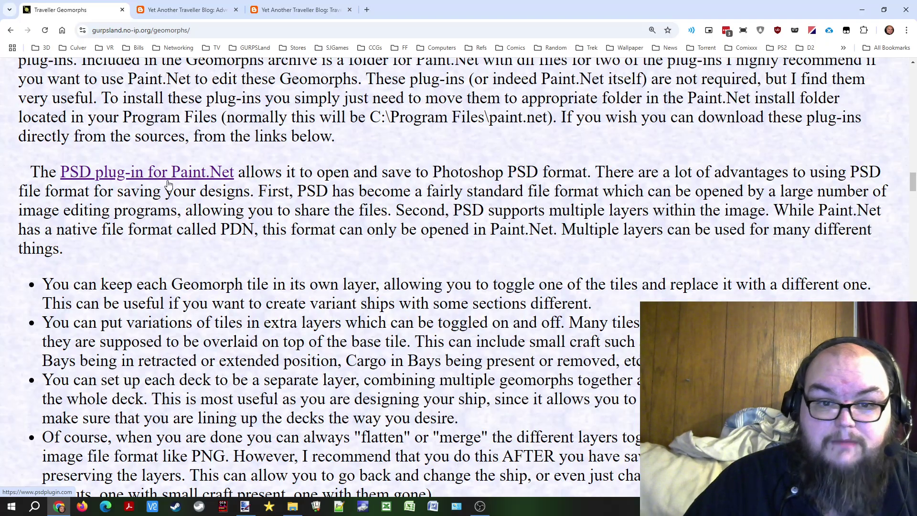
{"action": "scroll", "coordinate": [136, 231], "scroll_direction": "down", "scroll_amount": 12}
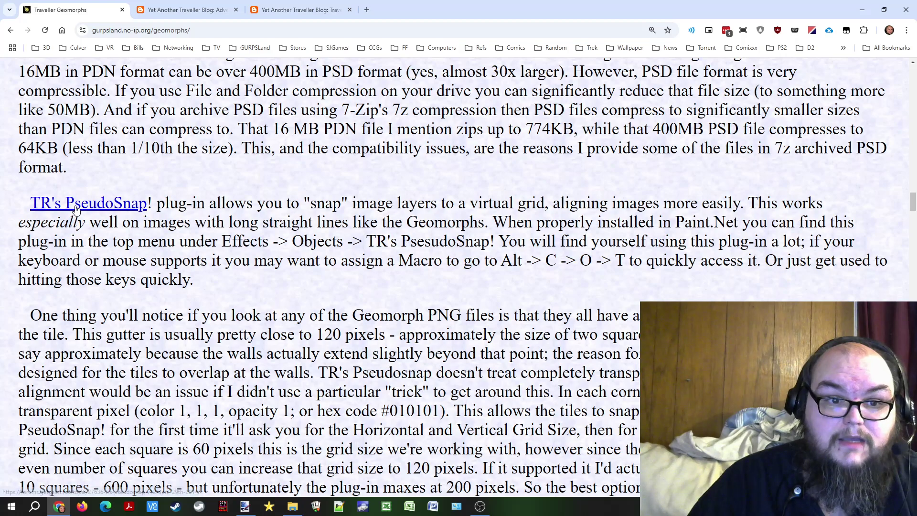
Step: Switch to File Explorer and open Adventure_Class_Starship_Geomorphs_(2024-12-18).pdf from the Traveller Starship Geomorphs folder
{"action": "left_click", "coordinate": [862, 11]}
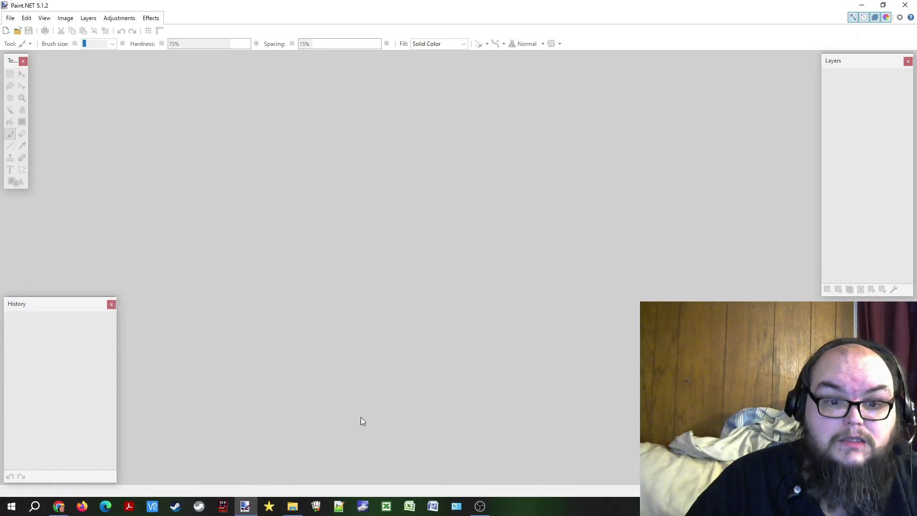
{"action": "left_click", "coordinate": [293, 506]}
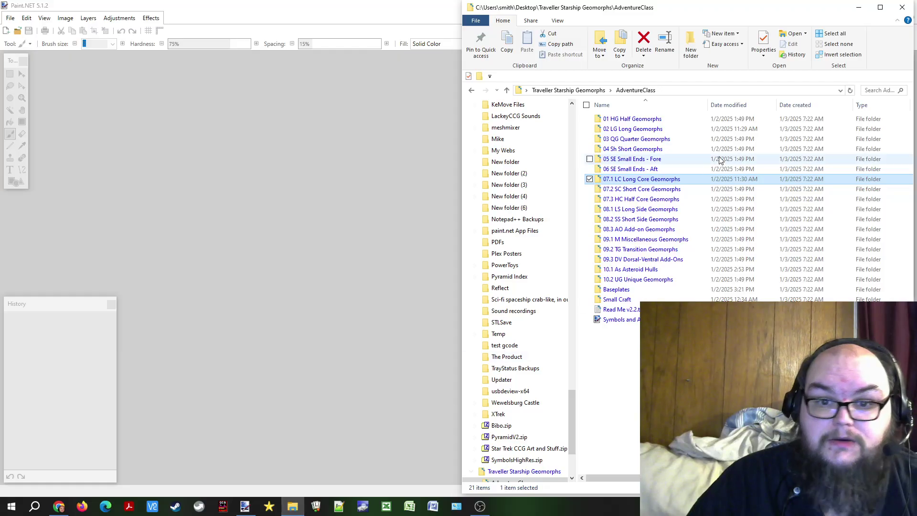
{"action": "left_click", "coordinate": [573, 92]}
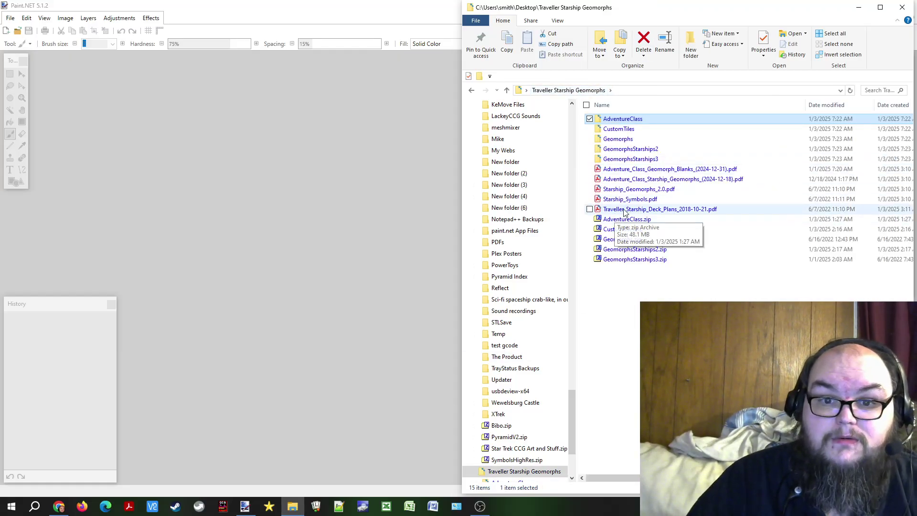
{"action": "left_click", "coordinate": [657, 170]}
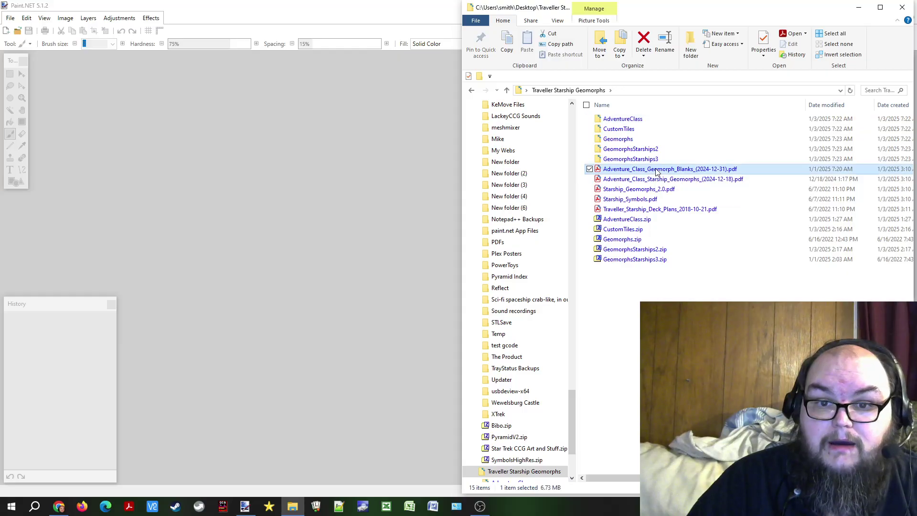
{"action": "left_click", "coordinate": [675, 181]}
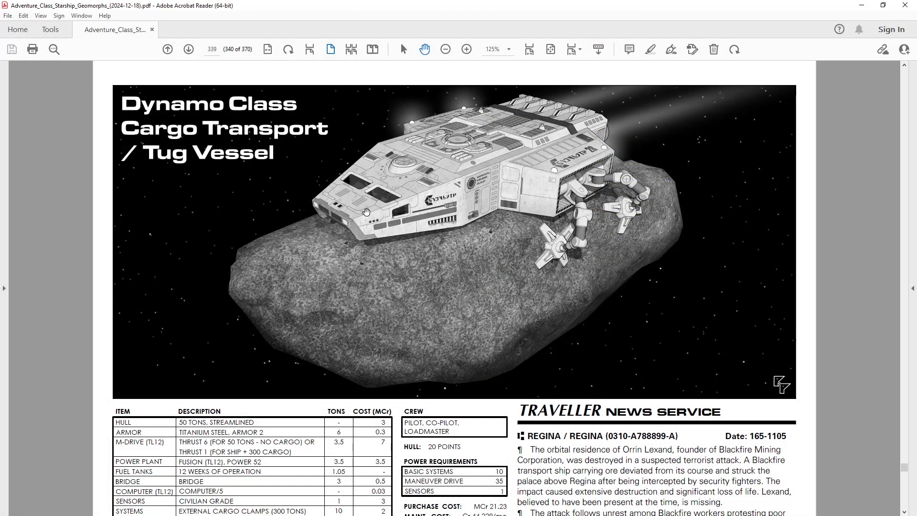
Step: Examine the Dynamo Class Cargo Transport in the PDF's Ship Gallery, including its deck plan and the geomorphs used
{"action": "scroll", "coordinate": [367, 218], "scroll_direction": "down", "scroll_amount": 2}
{"action": "scroll", "coordinate": [371, 218], "scroll_direction": "down", "scroll_amount": 3}
{"action": "scroll", "coordinate": [373, 215], "scroll_direction": "up", "scroll_amount": 8}
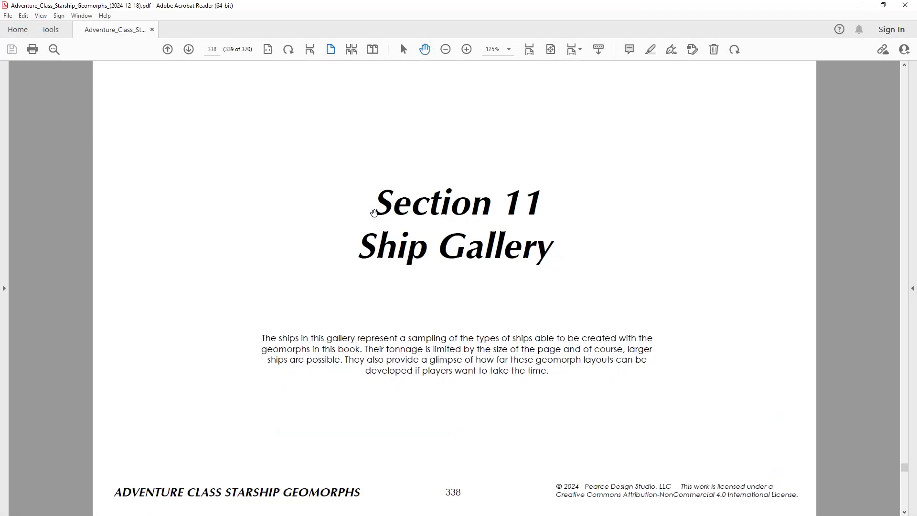
{"action": "scroll", "coordinate": [374, 211], "scroll_direction": "down", "scroll_amount": 5}
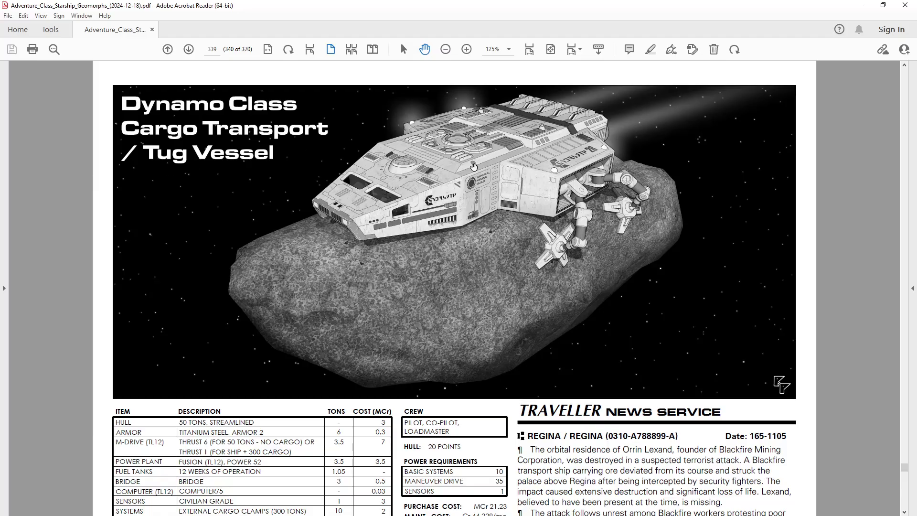
{"action": "scroll", "coordinate": [472, 168], "scroll_direction": "down", "scroll_amount": 12}
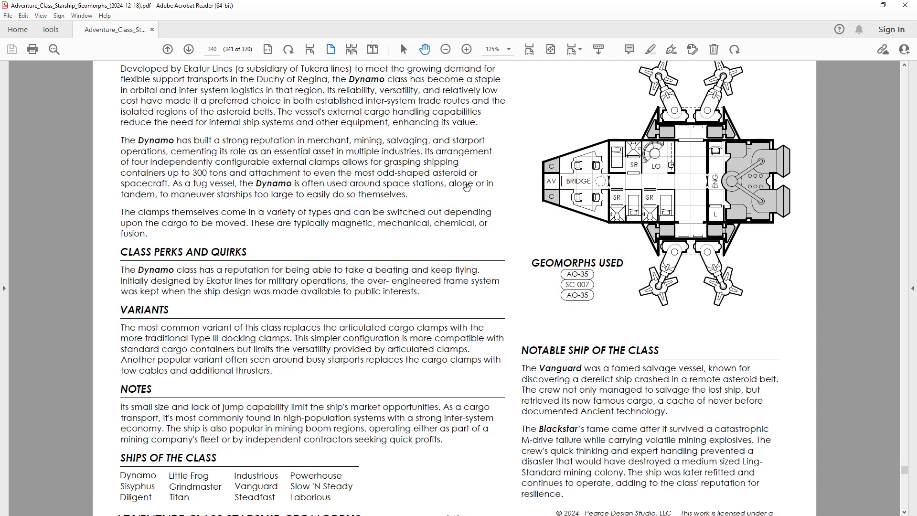
{"action": "scroll", "coordinate": [428, 244], "scroll_direction": "up", "scroll_amount": 1}
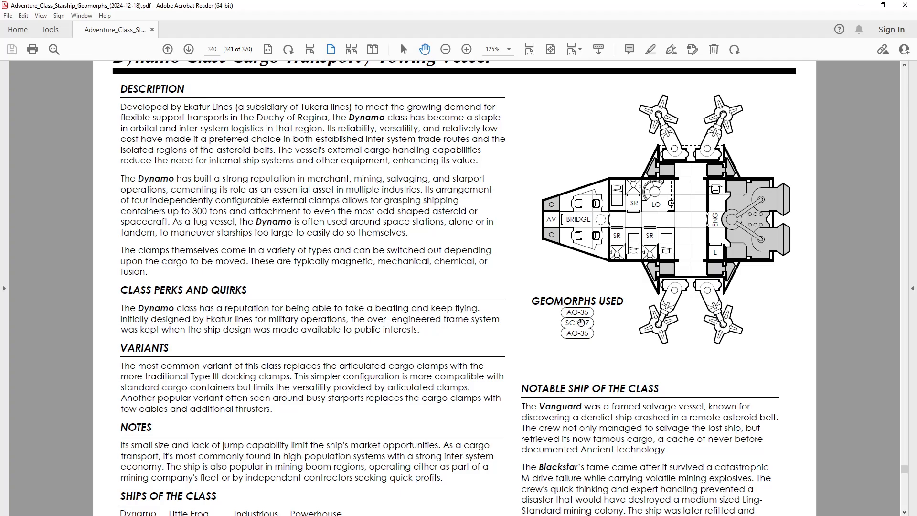
Step: Examine the Dynamo's Geomorphs Used list and the room layout of its deck plan up close in the PDF
{"action": "scroll", "coordinate": [579, 319], "scroll_direction": "up", "scroll_amount": 4, "text": "ctrl"}
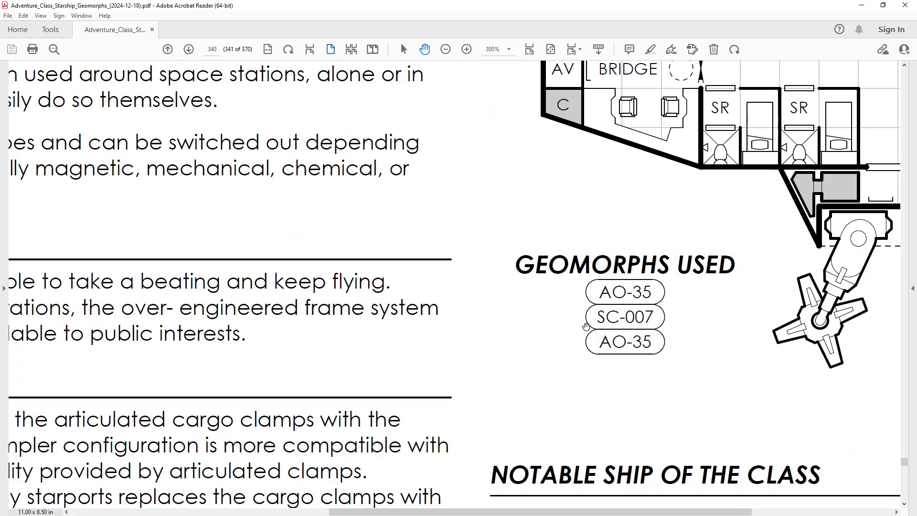
{"action": "left_click_drag", "start_coordinate": [690, 256], "coordinate": [489, 272]}
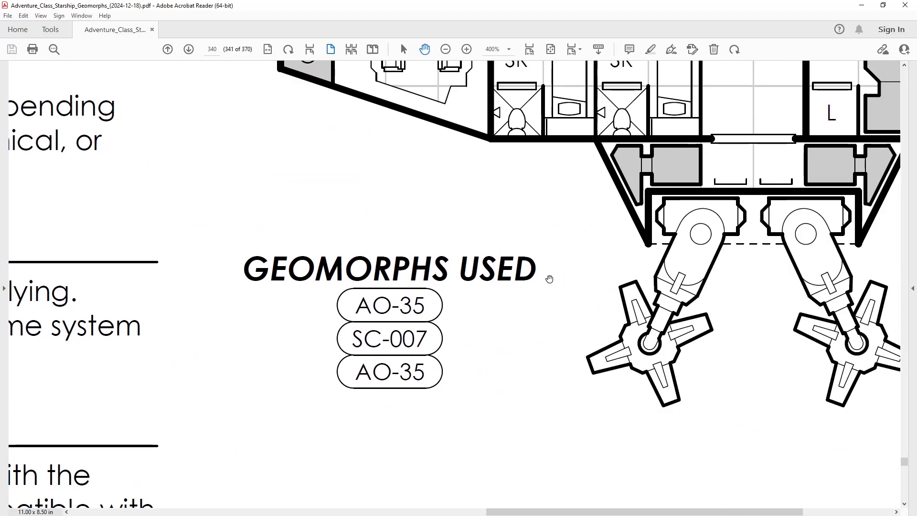
{"action": "left_click_drag", "start_coordinate": [568, 263], "coordinate": [457, 195]}
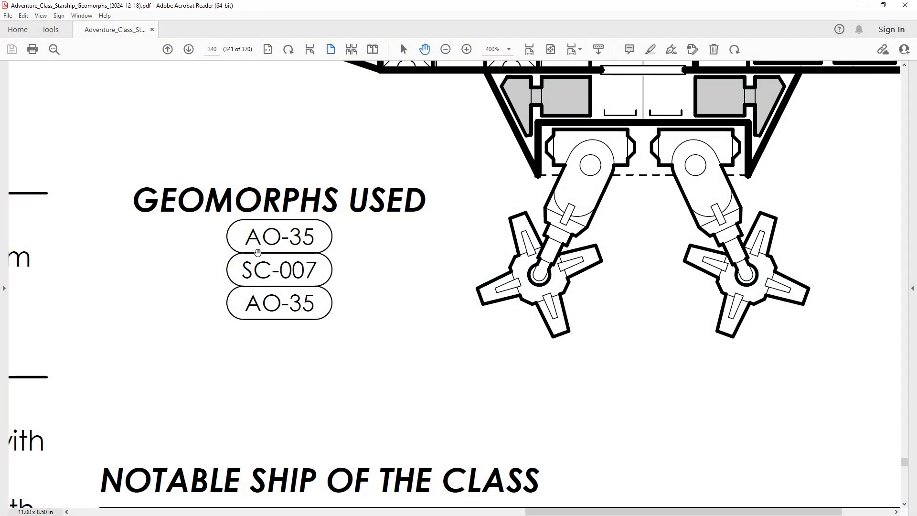
{"action": "scroll", "coordinate": [405, 344], "scroll_direction": "up", "scroll_amount": 5}
{"action": "scroll", "coordinate": [466, 476], "scroll_direction": "down", "scroll_amount": 1}
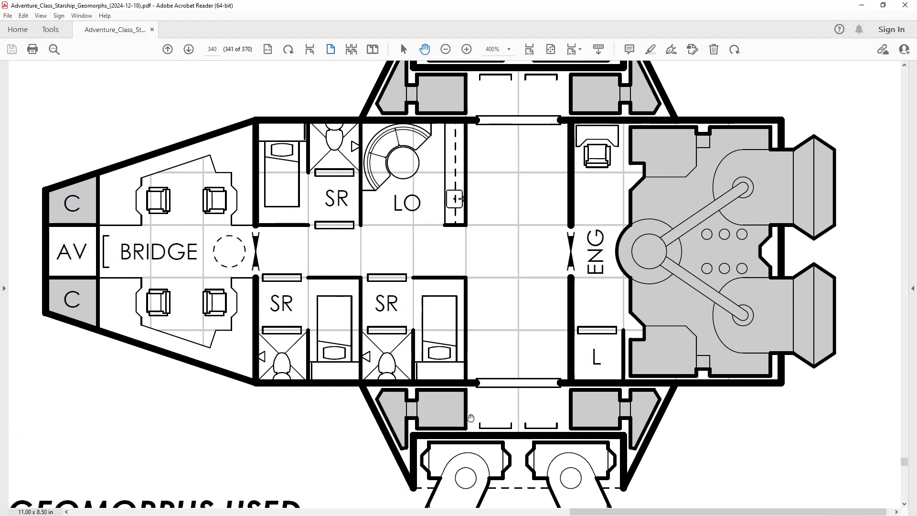
{"action": "scroll", "coordinate": [507, 373], "scroll_direction": "down", "scroll_amount": 1}
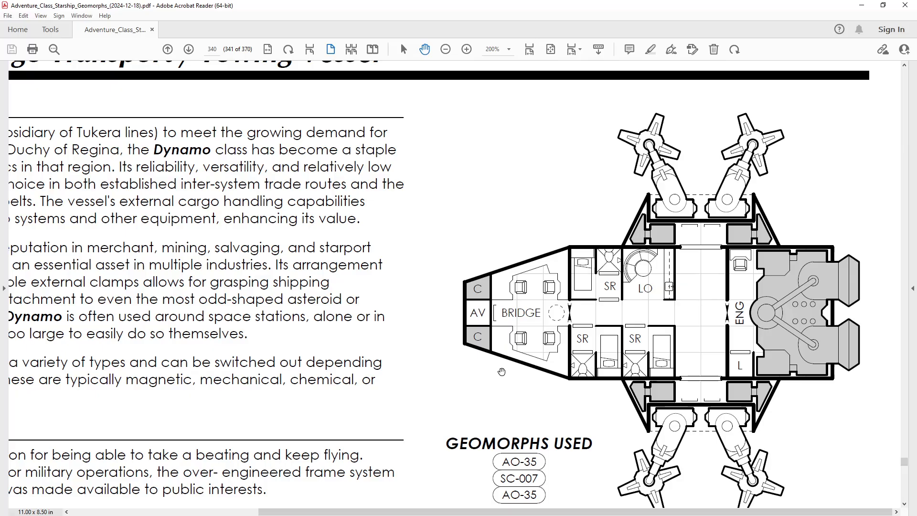
{"action": "scroll", "coordinate": [504, 373], "scroll_direction": "down", "scroll_amount": 3}
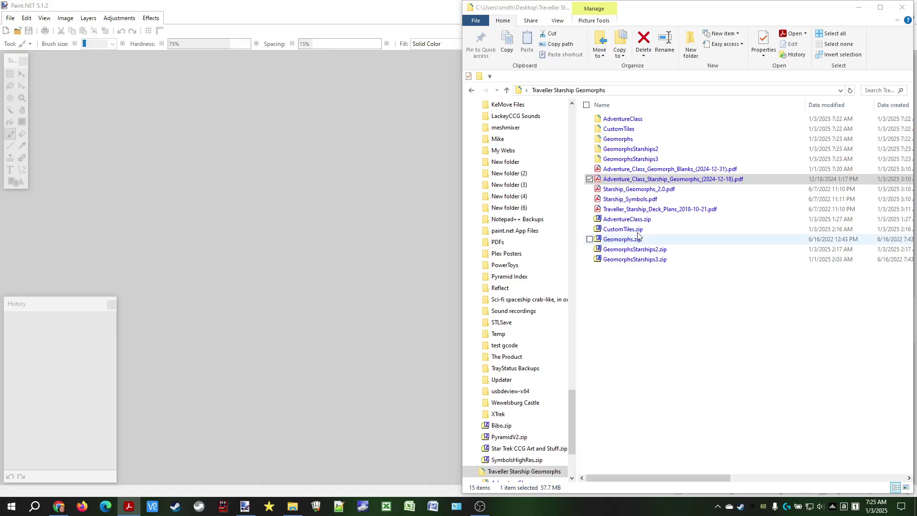
Step: In File Explorer, open the Baseplates folder inside AdventureClass
{"action": "double_click", "coordinate": [636, 120]}
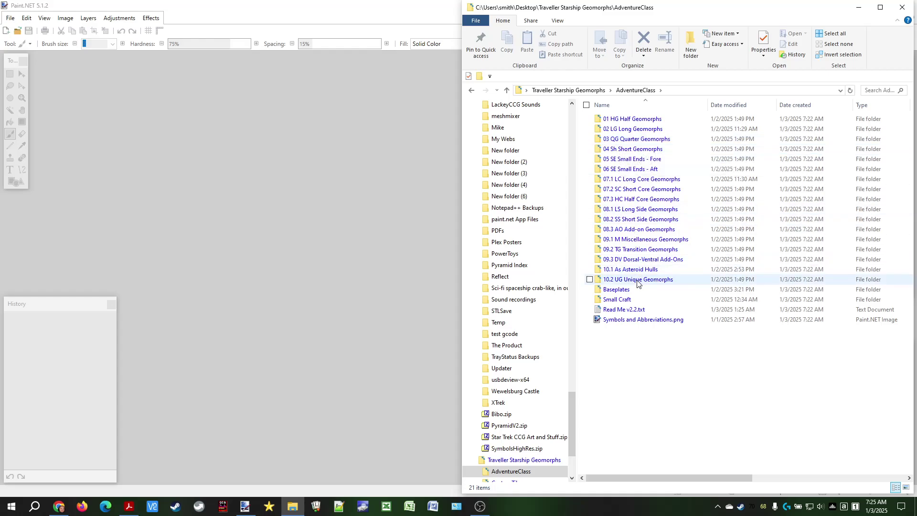
{"action": "left_click", "coordinate": [634, 290]}
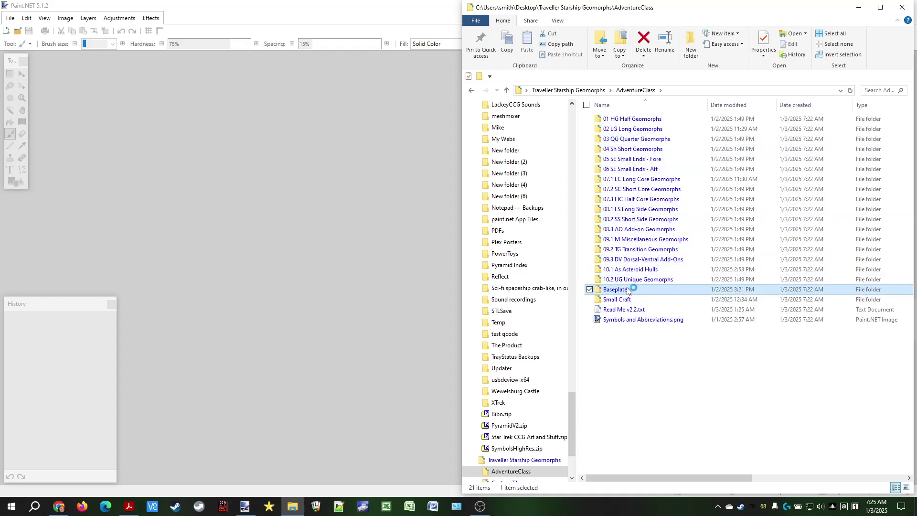
{"action": "double_click", "coordinate": [628, 290]}
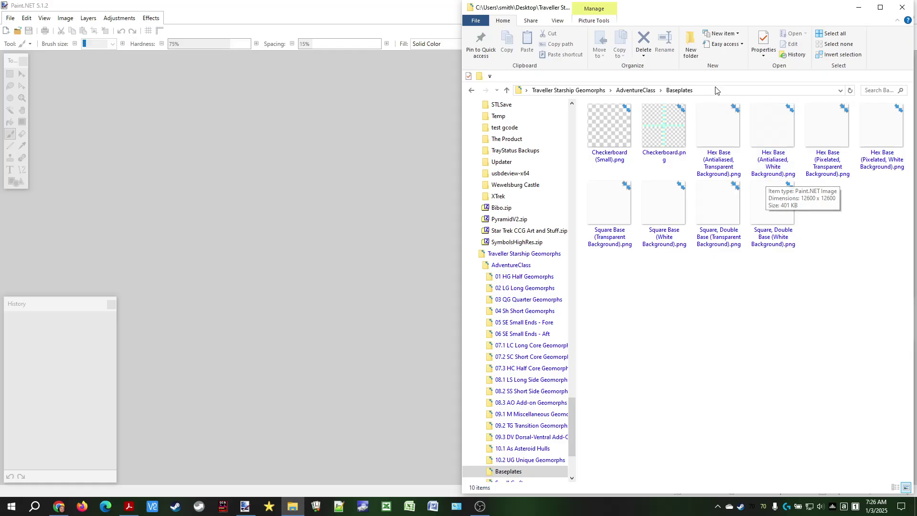
Step: Look over the checkerboard, hex base and square base images in the AdventureClass Baseplates folder
{"action": "left_click", "coordinate": [610, 126]}
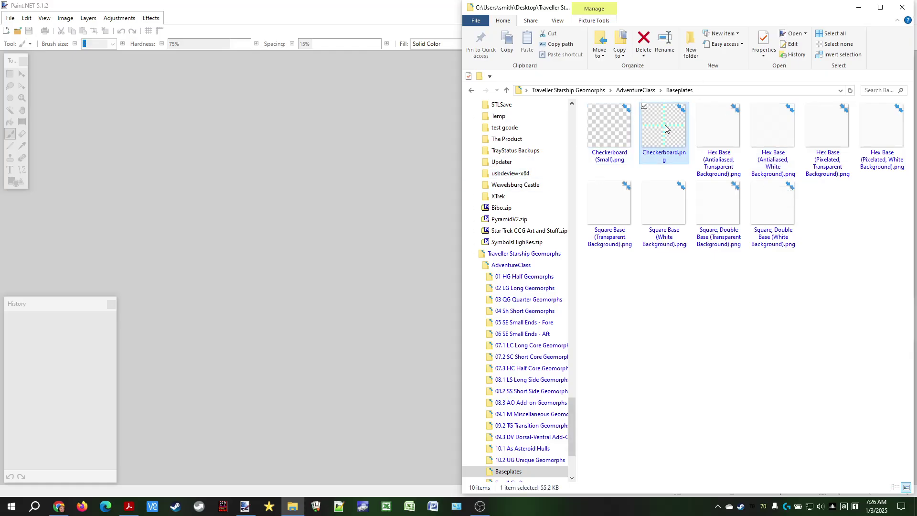
{"action": "left_click", "coordinate": [706, 138]}
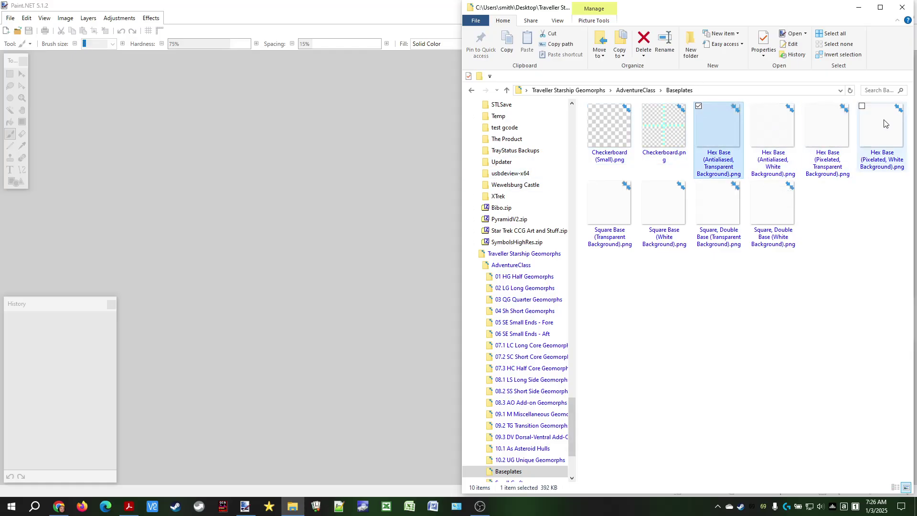
{"action": "left_click", "coordinate": [603, 205]}
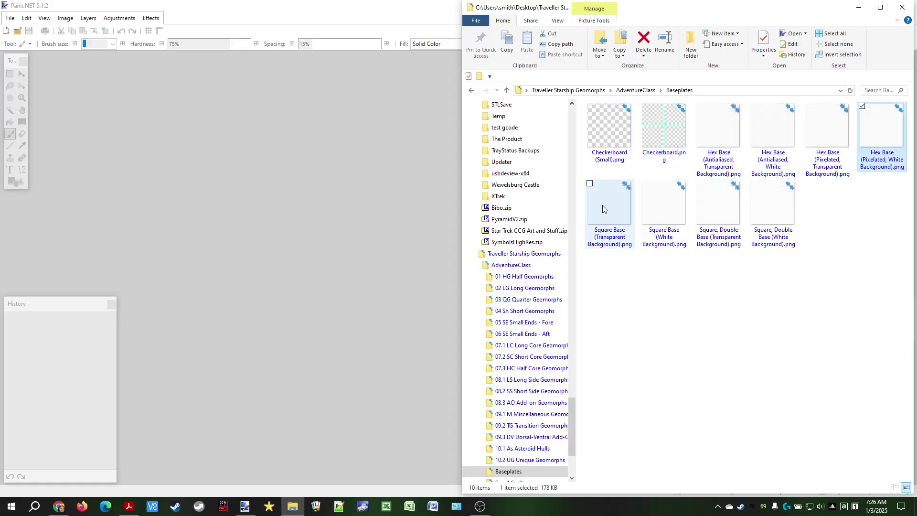
{"action": "left_click", "coordinate": [772, 210]}
{"action": "left_click", "coordinate": [706, 125]}
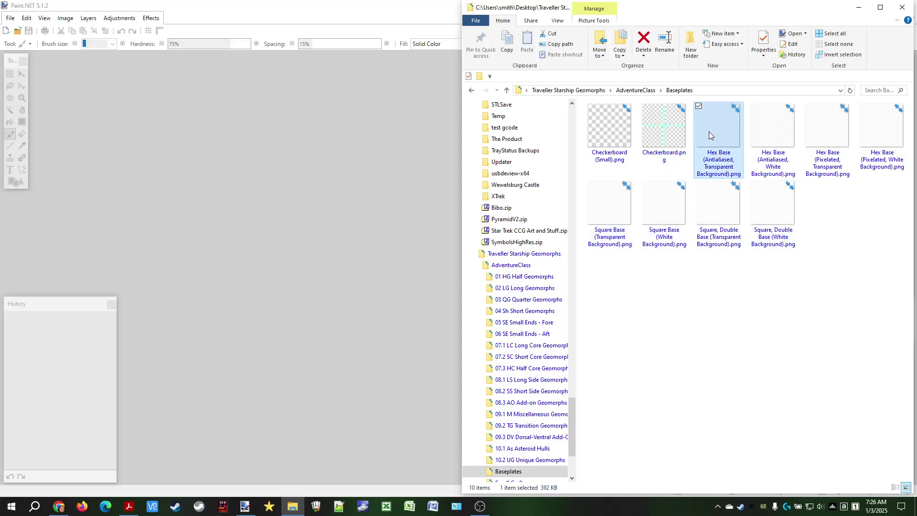
{"action": "left_click", "coordinate": [775, 141]}
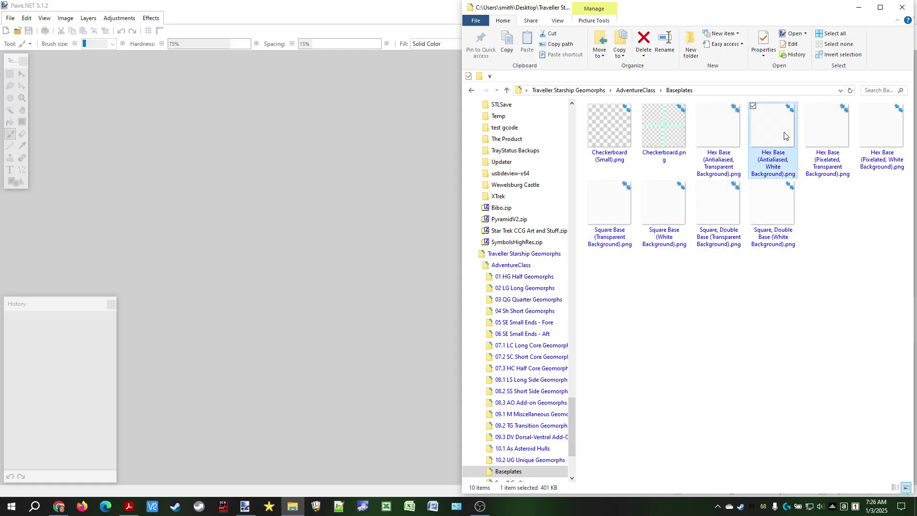
{"action": "left_click", "coordinate": [718, 136]}
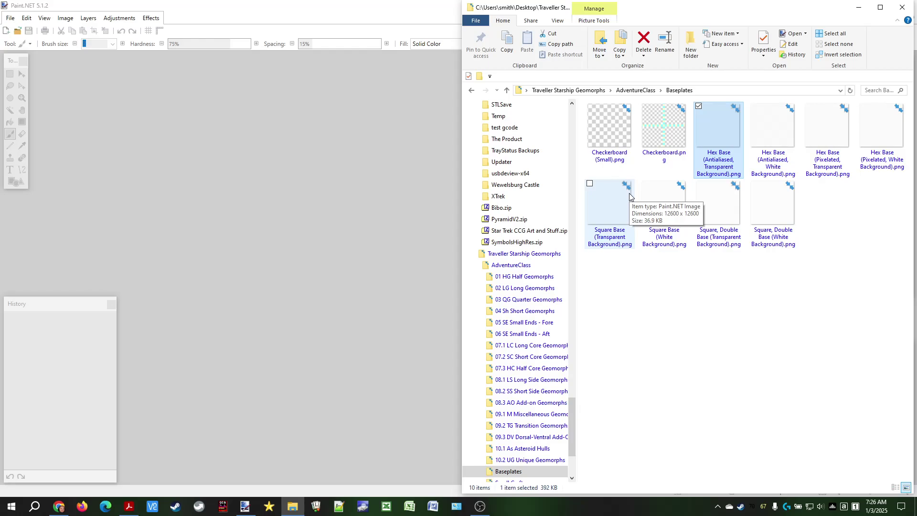
{"action": "left_click", "coordinate": [659, 194]}
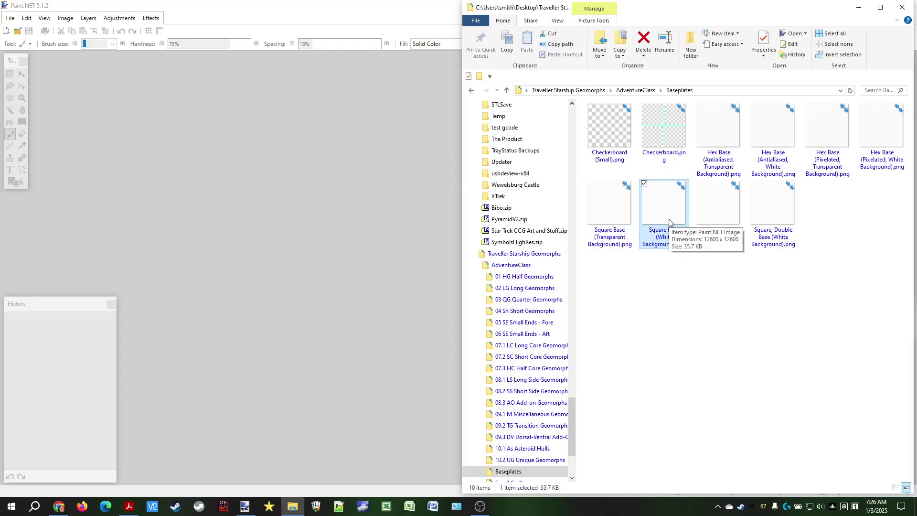
{"action": "left_click", "coordinate": [611, 131]}
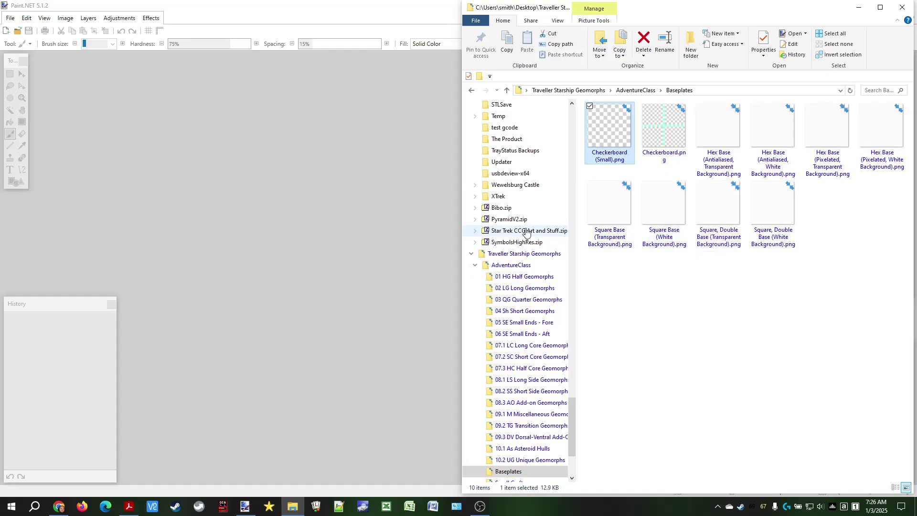
Step: Look over the contents of the Geomorphs folder, including Starships and Symbols, and open its Baseplates subfolder
{"action": "scroll", "coordinate": [510, 258], "scroll_direction": "down", "scroll_amount": 3}
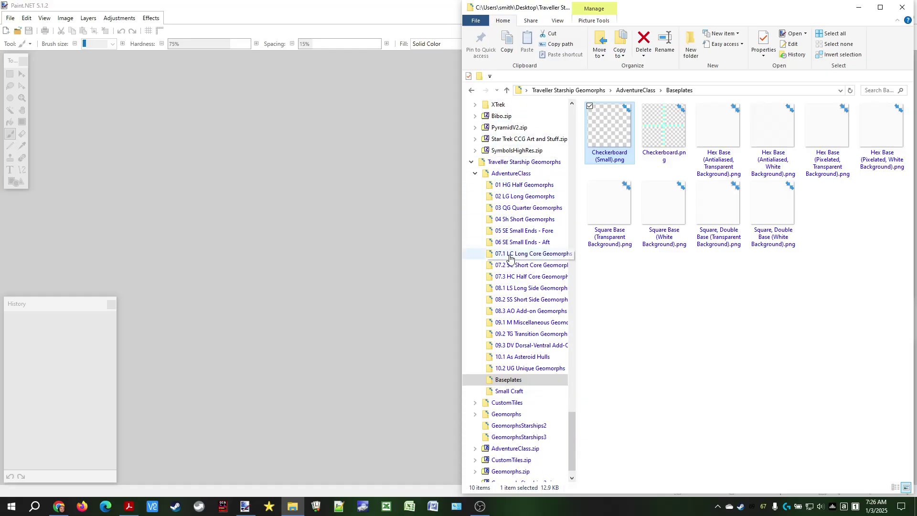
{"action": "scroll", "coordinate": [510, 258], "scroll_direction": "down", "scroll_amount": 1}
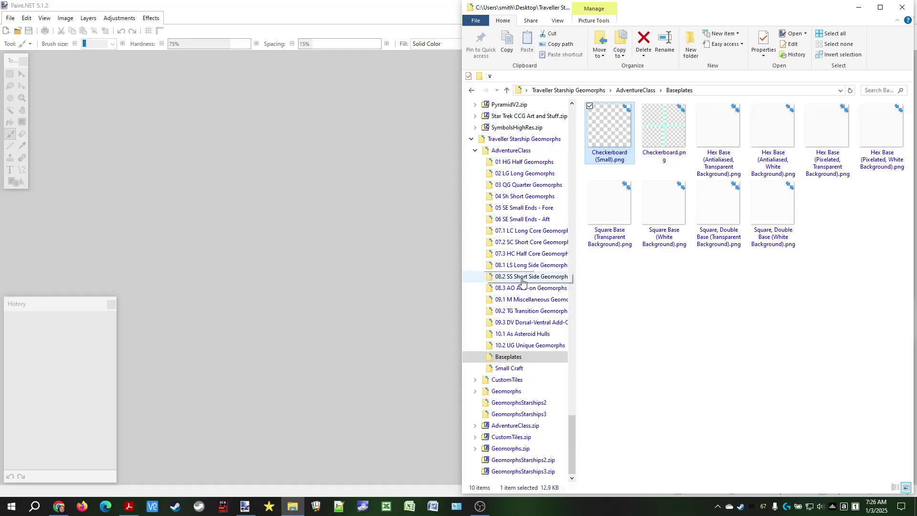
{"action": "left_click", "coordinate": [507, 393]}
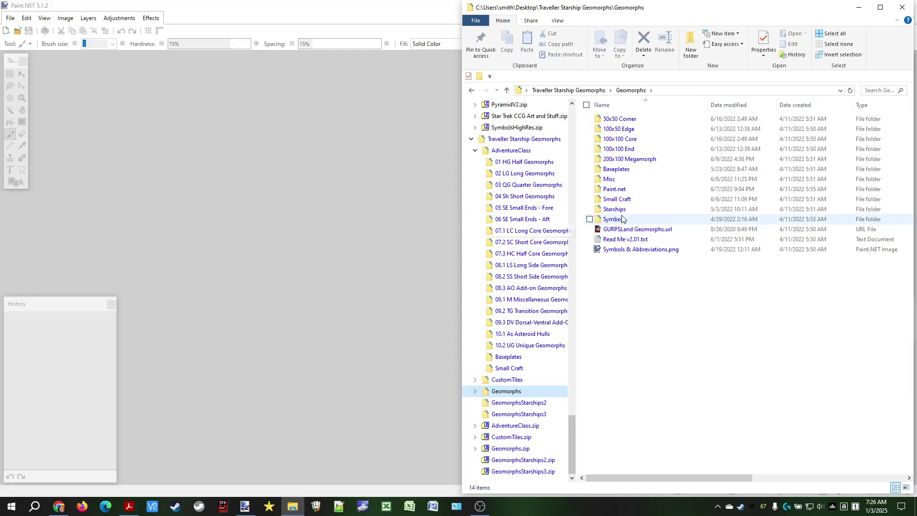
{"action": "left_click", "coordinate": [622, 210]}
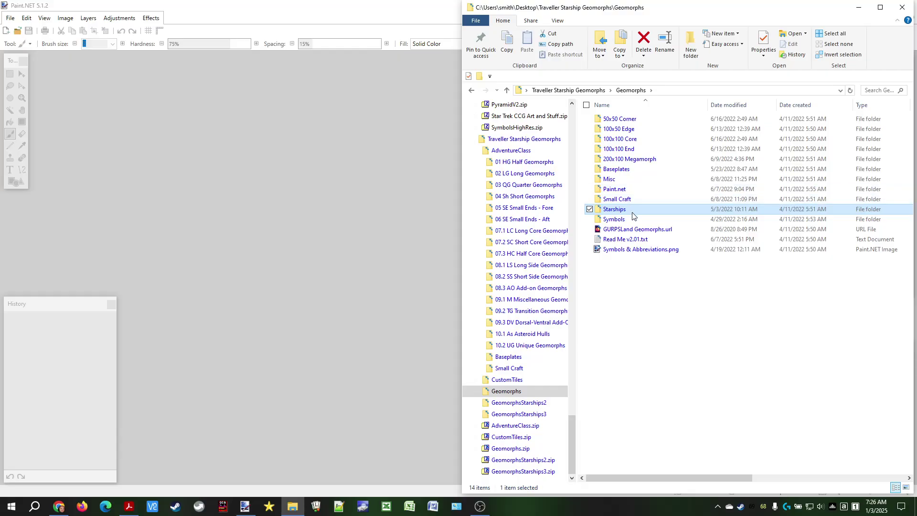
{"action": "left_click", "coordinate": [620, 220]}
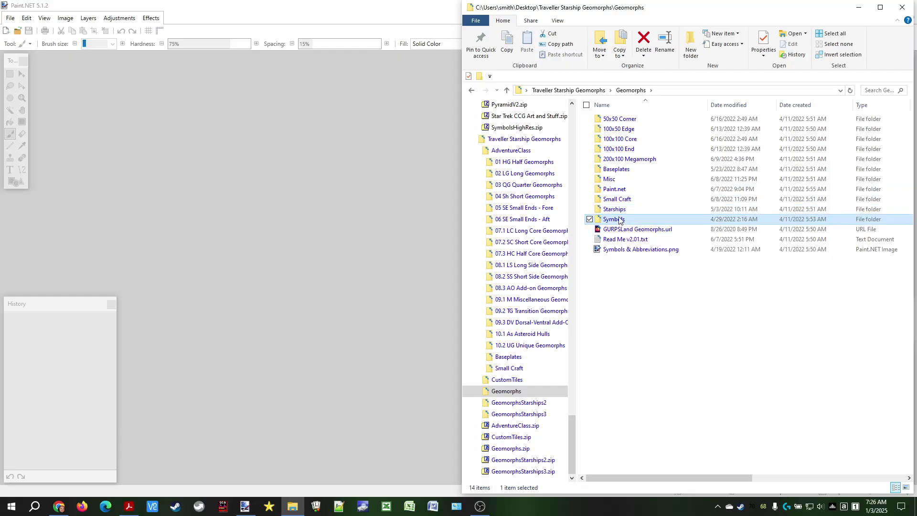
{"action": "left_click", "coordinate": [624, 173]}
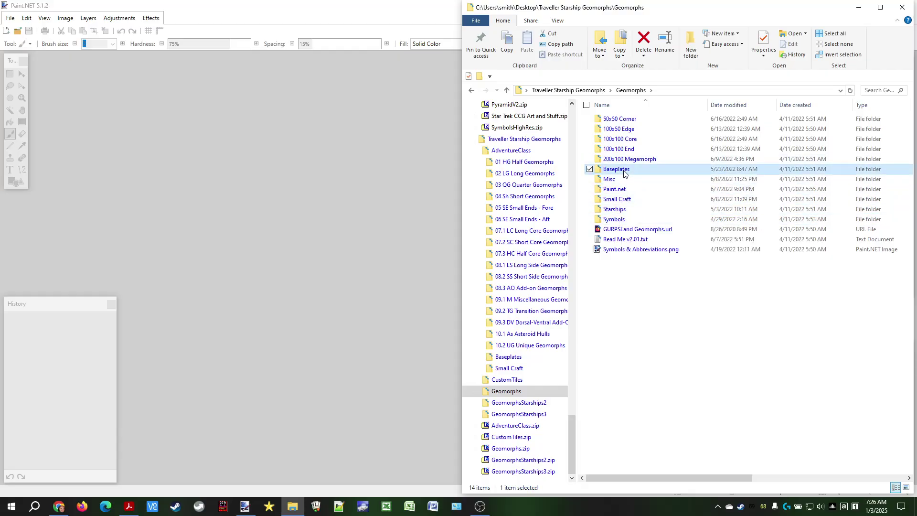
{"action": "double_click", "coordinate": [624, 173]}
Step: Copy Baseplate.psd from the Geomorphs Baseplates folder into AdventureClass's Baseplates folder and open it in Paint.NET
{"action": "left_click", "coordinate": [616, 132]}
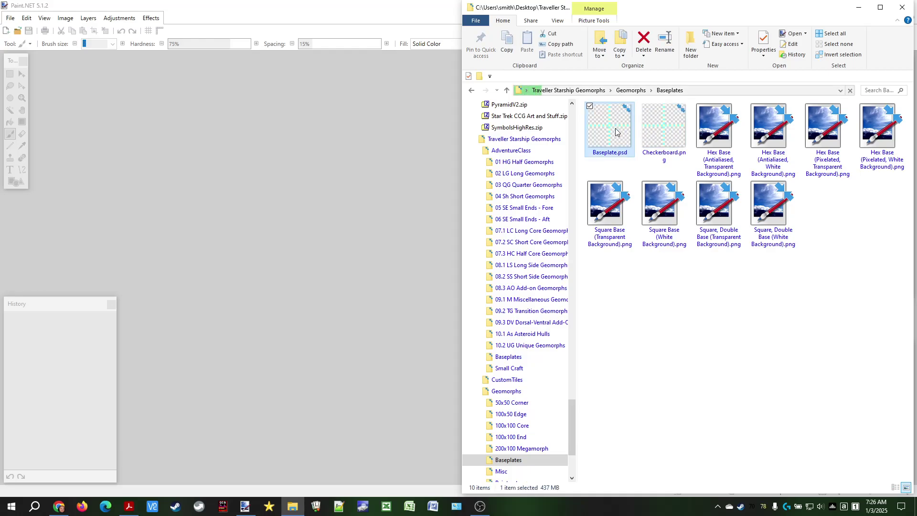
{"action": "mouse_move", "coordinate": [614, 128]}
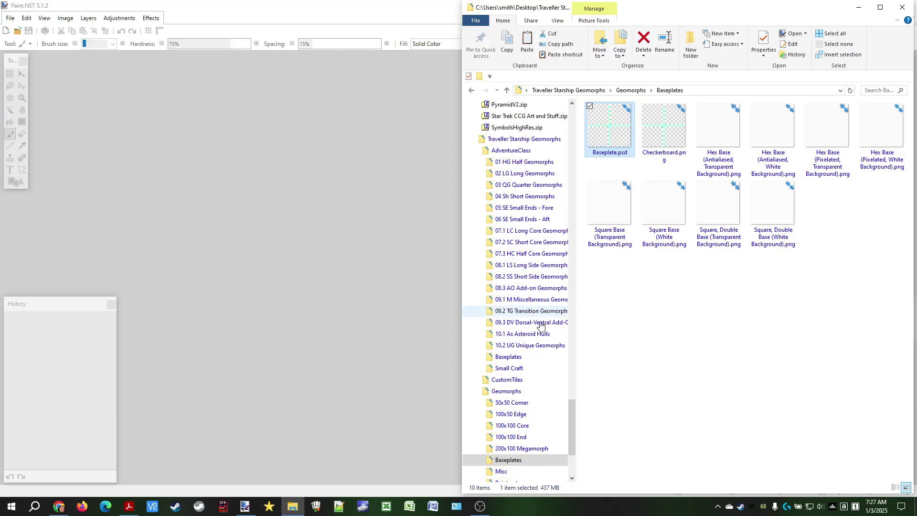
{"action": "left_click", "coordinate": [512, 358]}
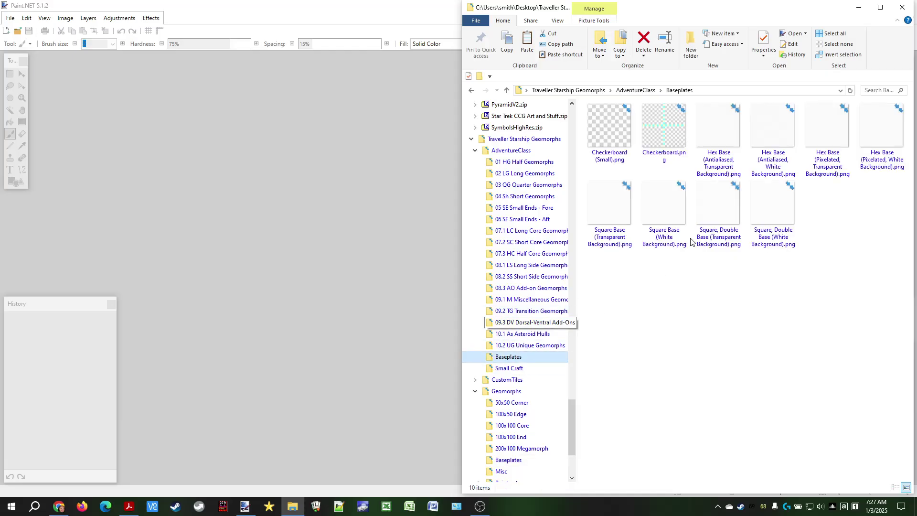
{"action": "left_click", "coordinate": [718, 358]}
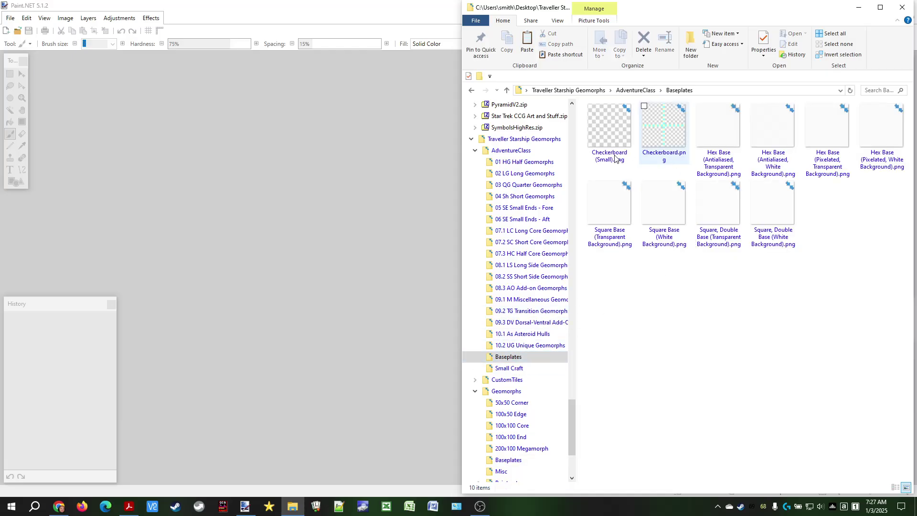
{"action": "key", "text": "ctrl+v"}
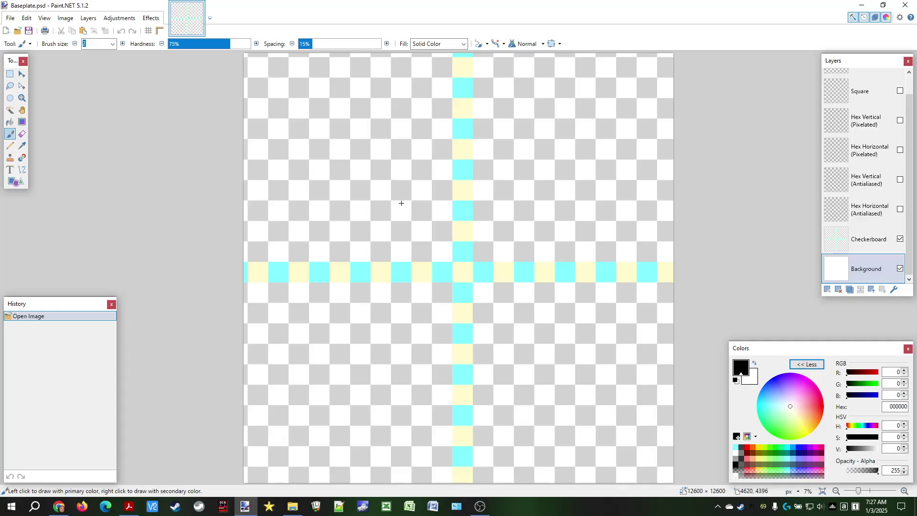
Step: Bring up File Explorer and move its window clear of the Baseplate.psd canvas in Paint.NET
{"action": "left_click", "coordinate": [293, 506]}
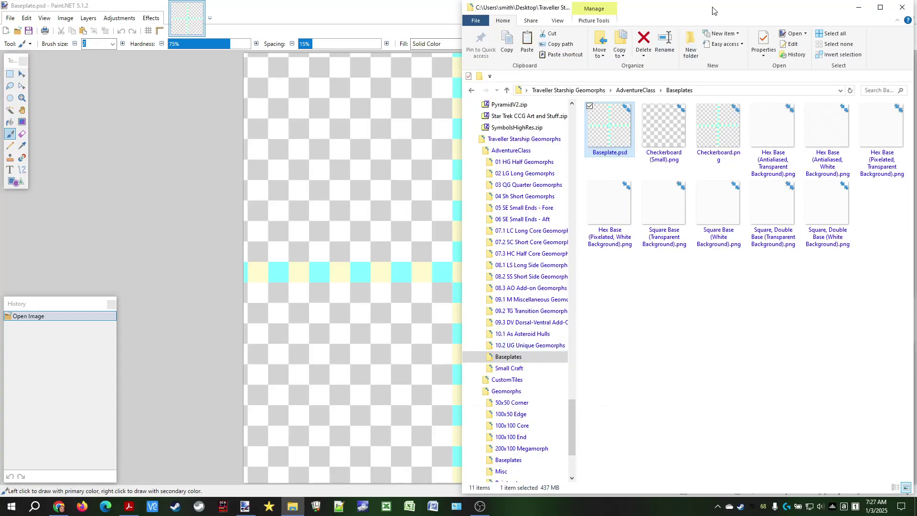
{"action": "left_click", "coordinate": [80, 103]}
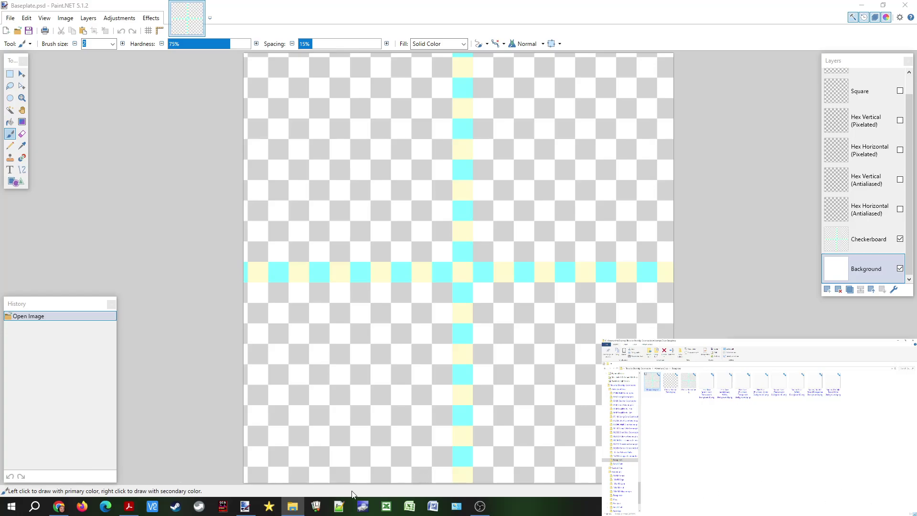
Step: Switch to the geomorphs PDF to recheck which geomorphs the Dynamo deck plan uses, and return to File Explorer
{"action": "left_click", "coordinate": [129, 508]}
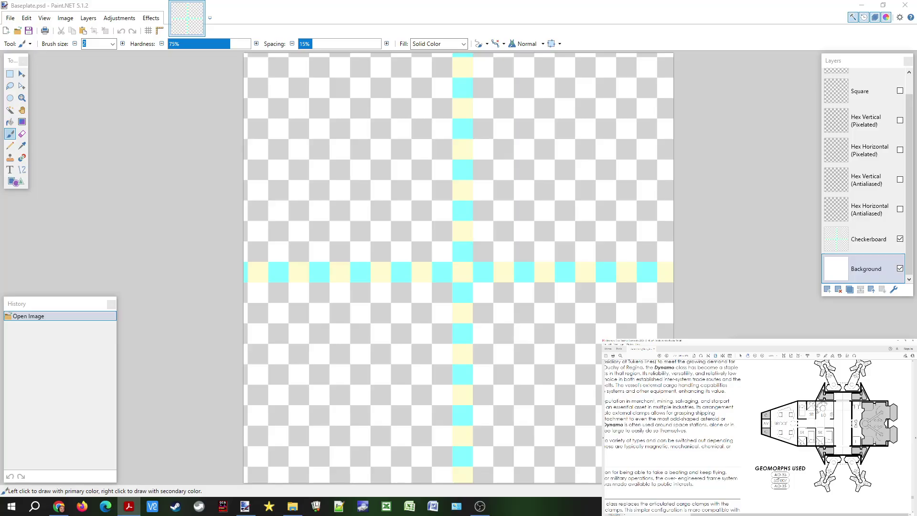
{"action": "scroll", "coordinate": [780, 478], "scroll_direction": "up", "scroll_amount": 5}
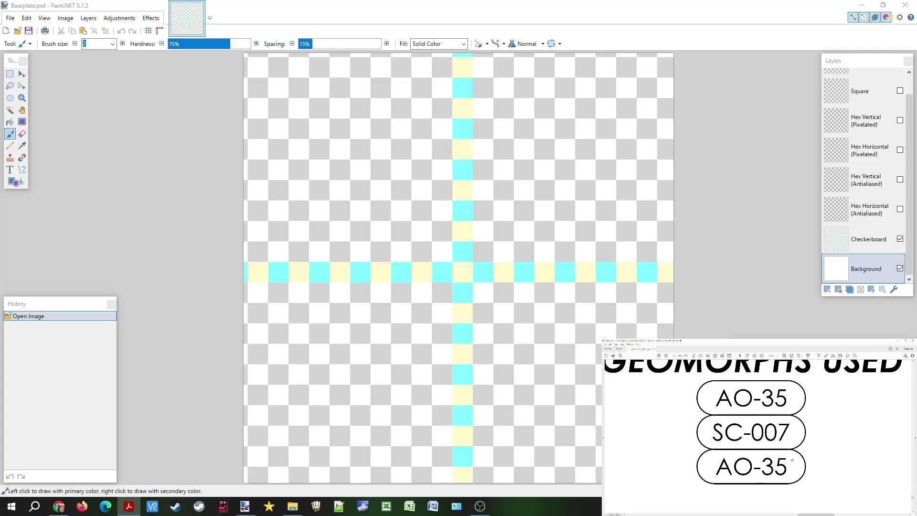
{"action": "scroll", "coordinate": [782, 446], "scroll_direction": "down", "scroll_amount": 3}
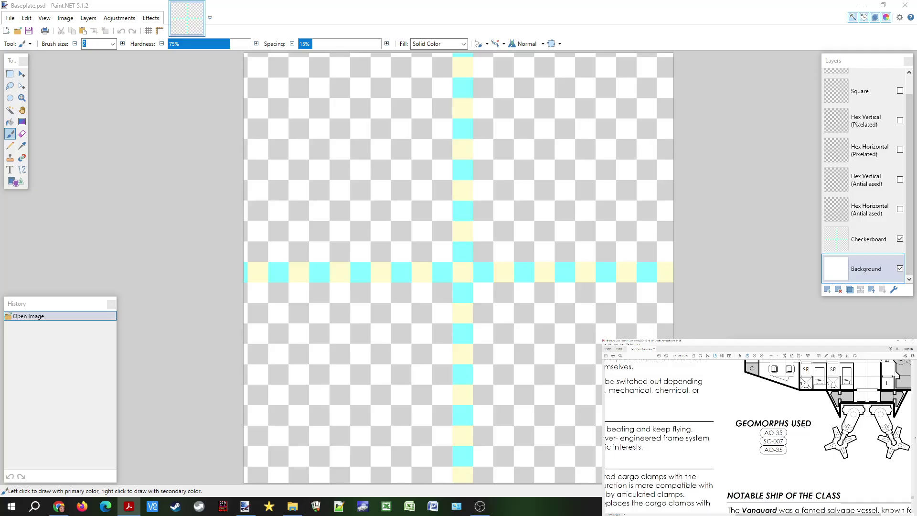
{"action": "scroll", "coordinate": [762, 458], "scroll_direction": "up", "scroll_amount": 2}
{"action": "scroll", "coordinate": [755, 437], "scroll_direction": "up", "scroll_amount": 1}
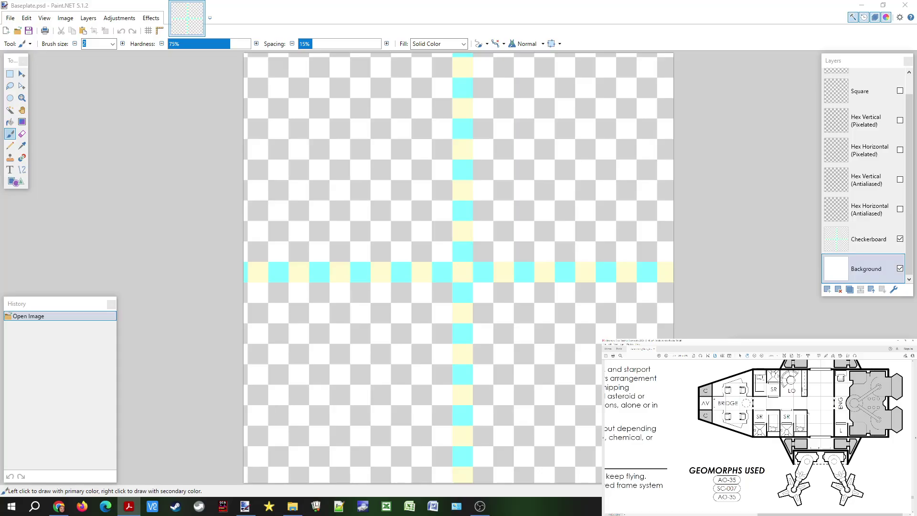
{"action": "key", "text": "alt+Tab"}
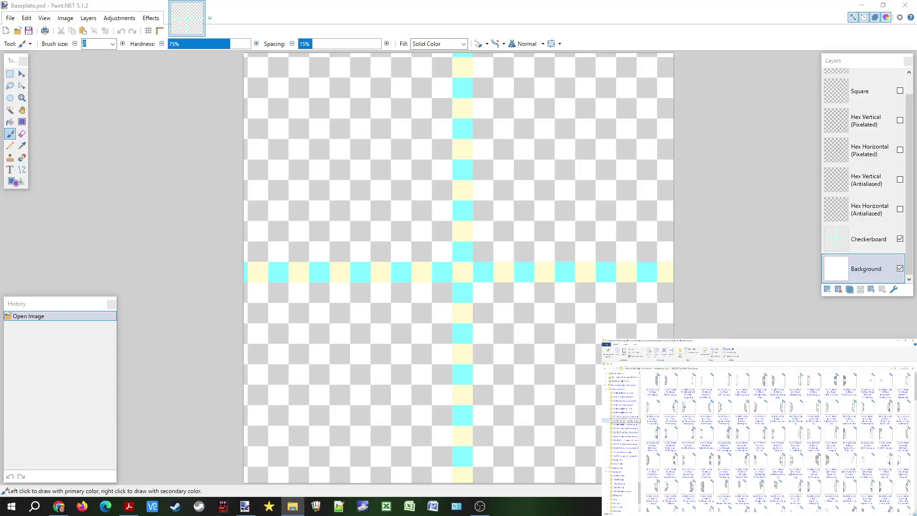
Step: Open the small craft geomorph folder and add the SC-007 [25x100] Staterooms image to Baseplate.psd as a new layer
{"action": "left_click", "coordinate": [630, 420]}
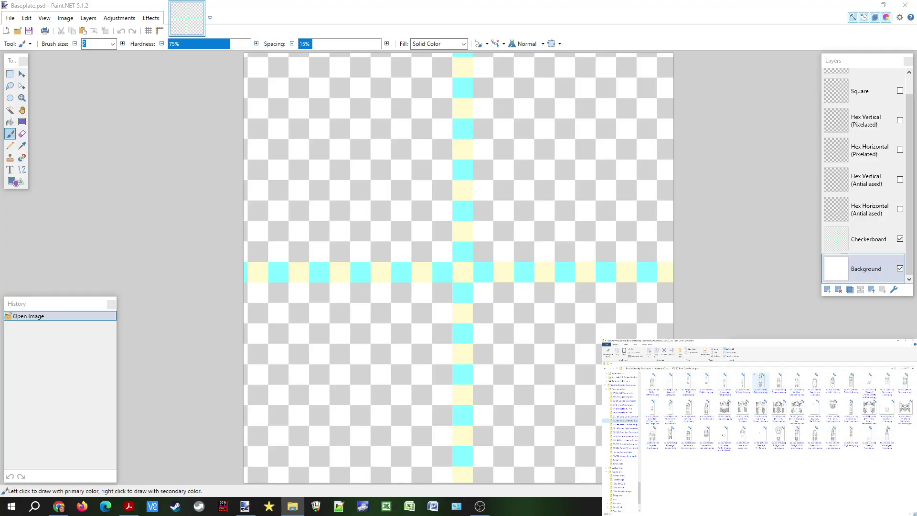
{"action": "mouse_move", "coordinate": [779, 382]}
{"action": "left_mouse_down"}
{"action": "mouse_move", "coordinate": [268, 225]}
{"action": "mouse_move", "coordinate": [415, 234]}
{"action": "mouse_move", "coordinate": [366, 167]}
{"action": "mouse_move", "coordinate": [369, 157]}
{"action": "left_mouse_up"}
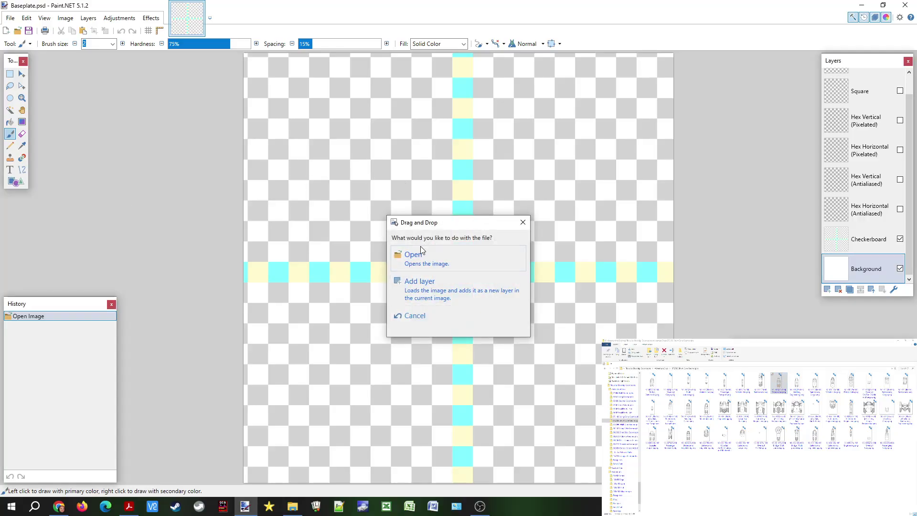
{"action": "left_click", "coordinate": [415, 288]}
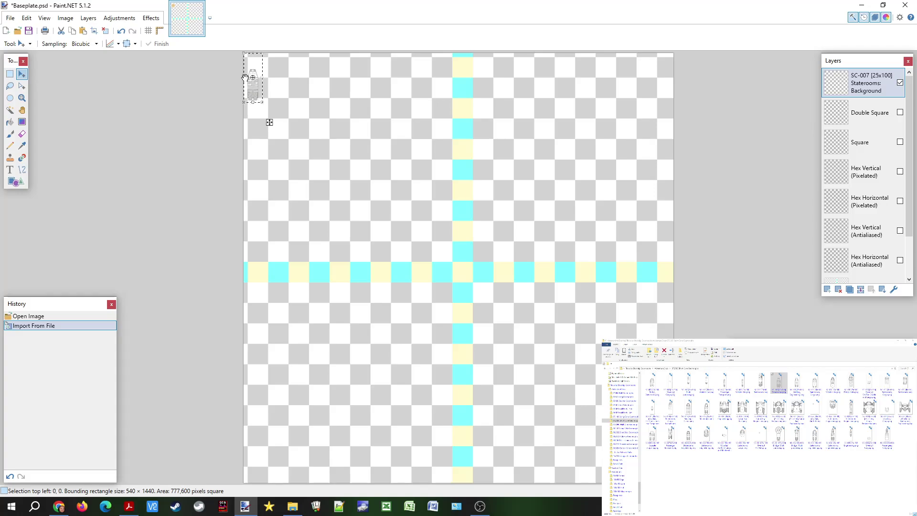
Step: Move the SC-007 Staterooms craft away from the canvas corner to about 800, 606 pixels
{"action": "scroll", "coordinate": [239, 77], "scroll_direction": "up", "scroll_amount": 3}
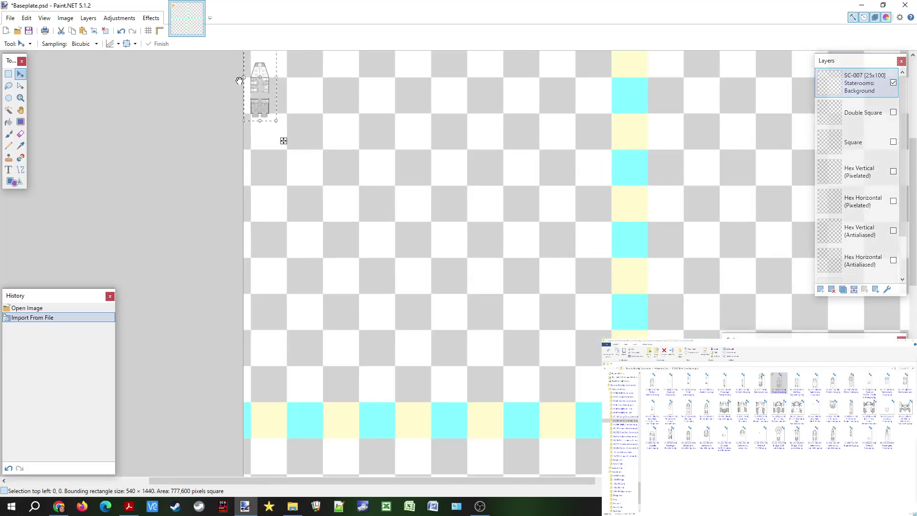
{"action": "scroll", "coordinate": [239, 82], "scroll_direction": "up", "scroll_amount": 5}
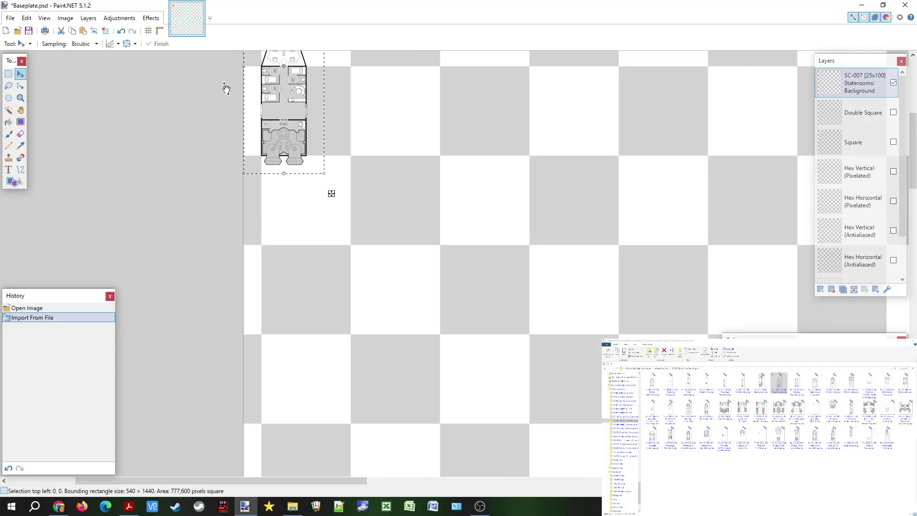
{"action": "left_click_drag", "start_coordinate": [426, 108], "coordinate": [559, 250]}
{"action": "left_click_drag", "start_coordinate": [565, 145], "coordinate": [469, 115]}
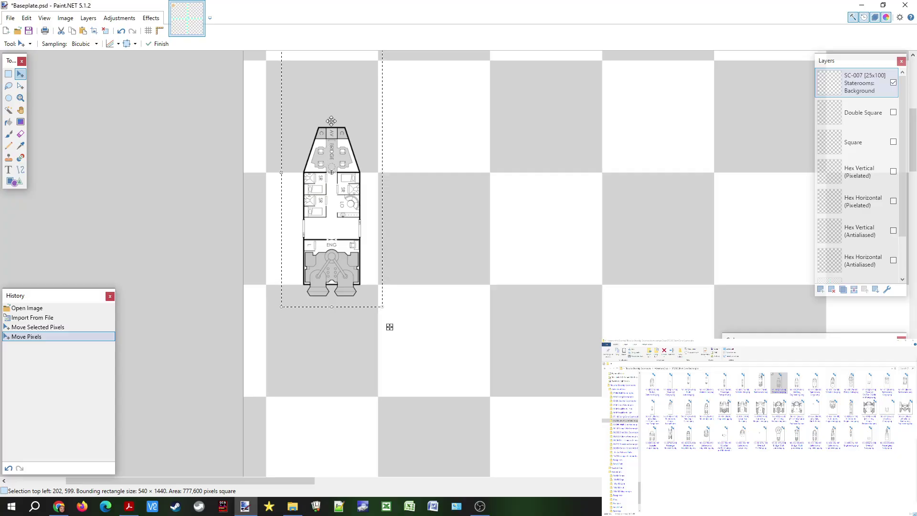
{"action": "left_click_drag", "start_coordinate": [328, 142], "coordinate": [437, 124]}
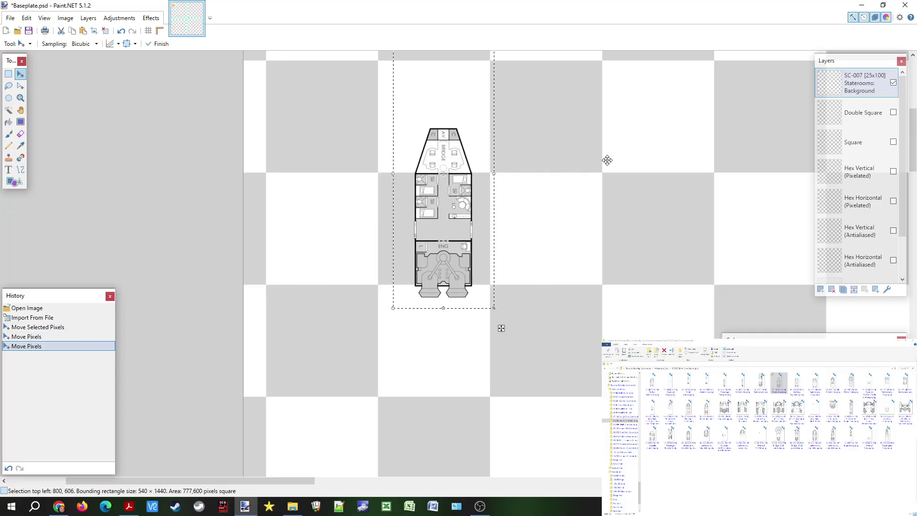
Step: Finish the placement of the SC-007 Staterooms craft and clear its selection
{"action": "scroll", "coordinate": [610, 178], "scroll_direction": "down", "scroll_amount": 3}
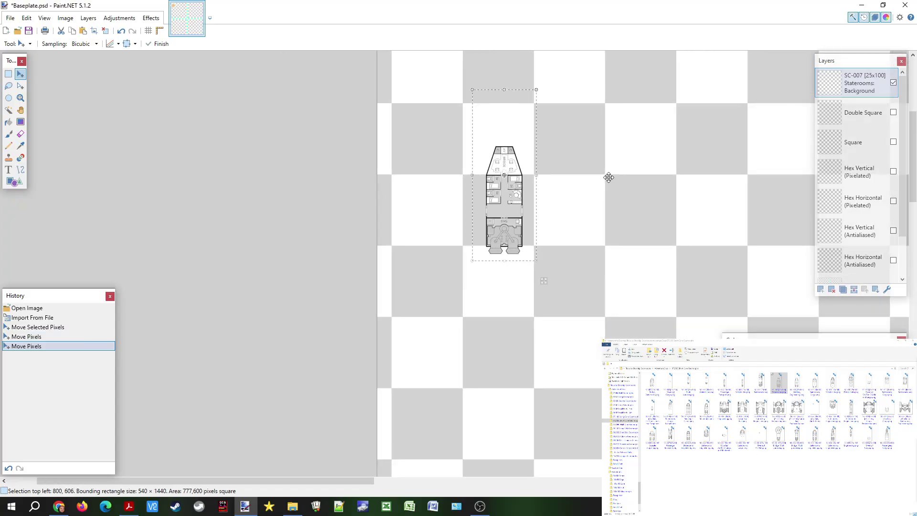
{"action": "scroll", "coordinate": [588, 187], "scroll_direction": "right", "scroll_amount": 5}
{"action": "scroll", "coordinate": [569, 193], "scroll_direction": "down", "scroll_amount": 3}
{"action": "scroll", "coordinate": [591, 190], "scroll_direction": "left", "scroll_amount": 2}
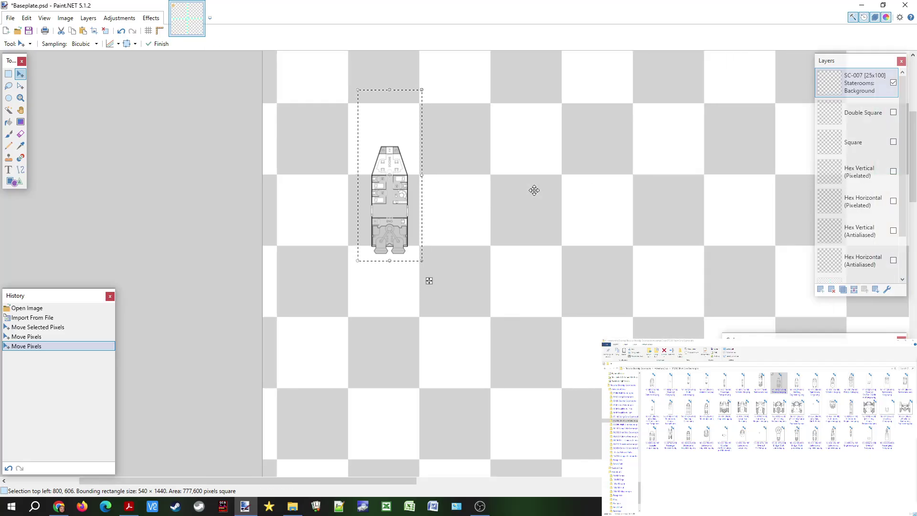
{"action": "scroll", "coordinate": [470, 187], "scroll_direction": "up", "scroll_amount": 1}
{"action": "scroll", "coordinate": [471, 191], "scroll_direction": "up", "scroll_amount": 2}
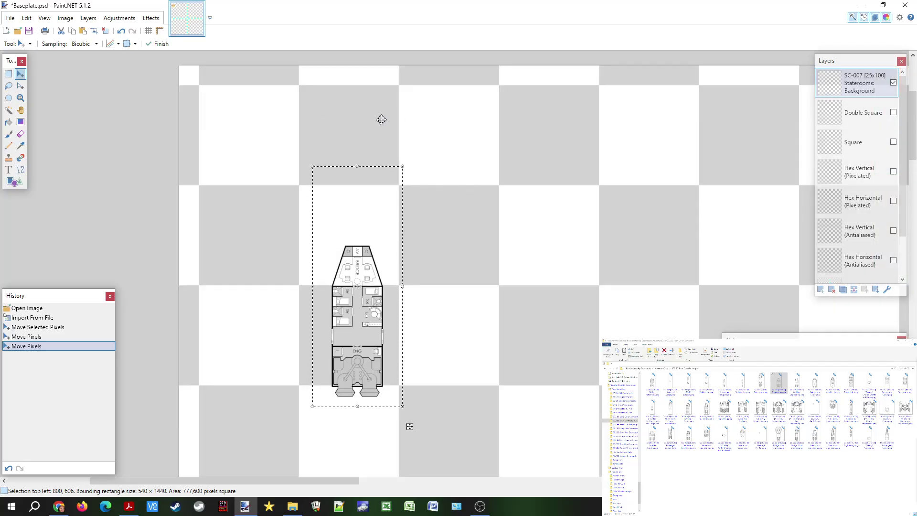
{"action": "left_click", "coordinate": [151, 19]}
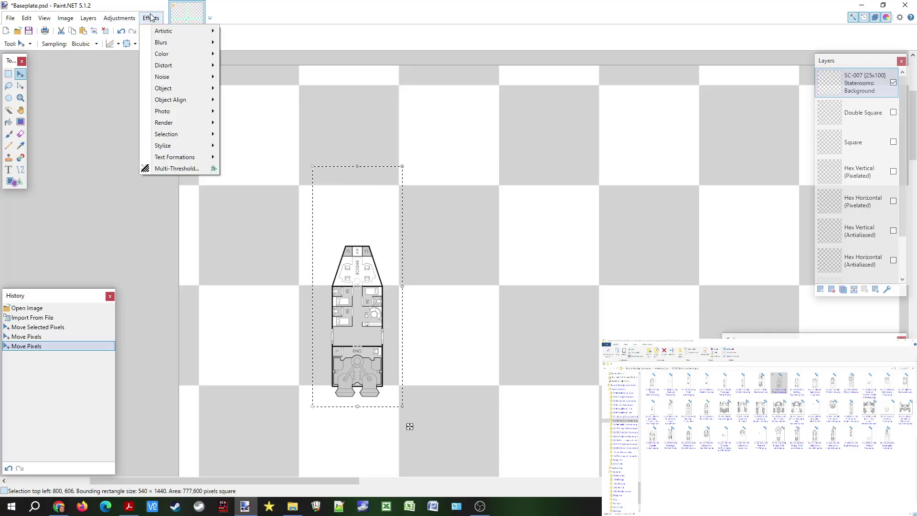
{"action": "left_click", "coordinate": [151, 18]}
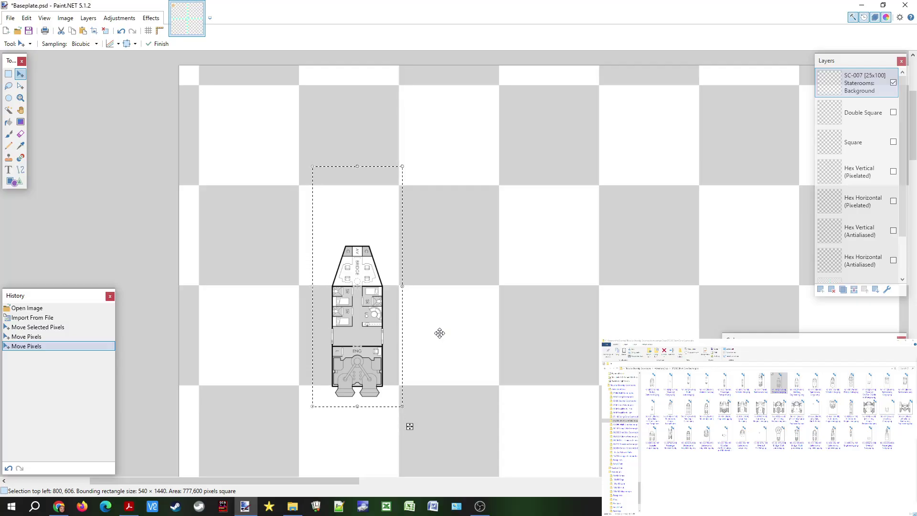
{"action": "key", "text": "ctrl+d"}
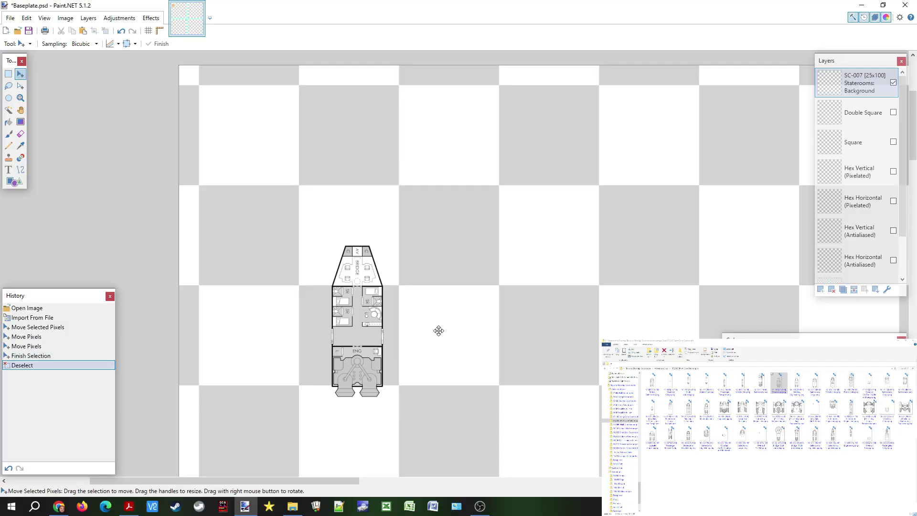
{"action": "left_click", "coordinate": [9, 74]}
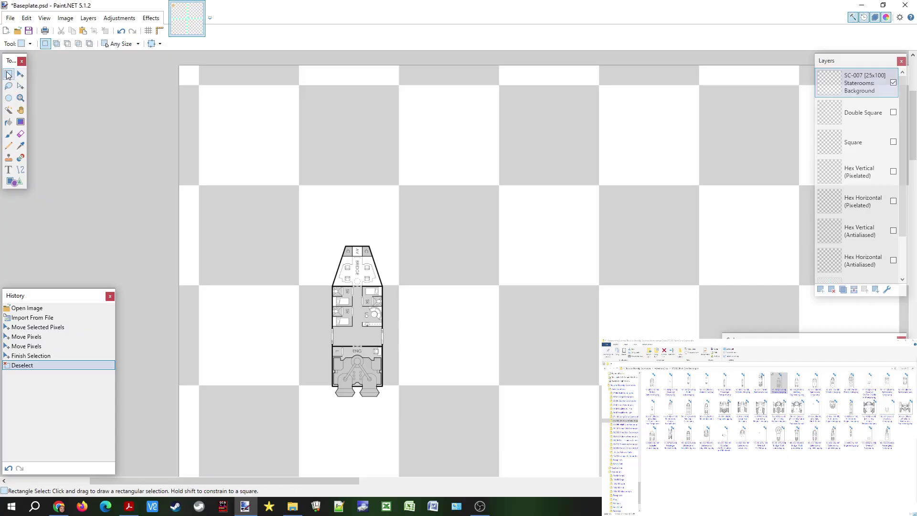
{"action": "left_click", "coordinate": [281, 140]}
{"action": "left_click", "coordinate": [497, 138]}
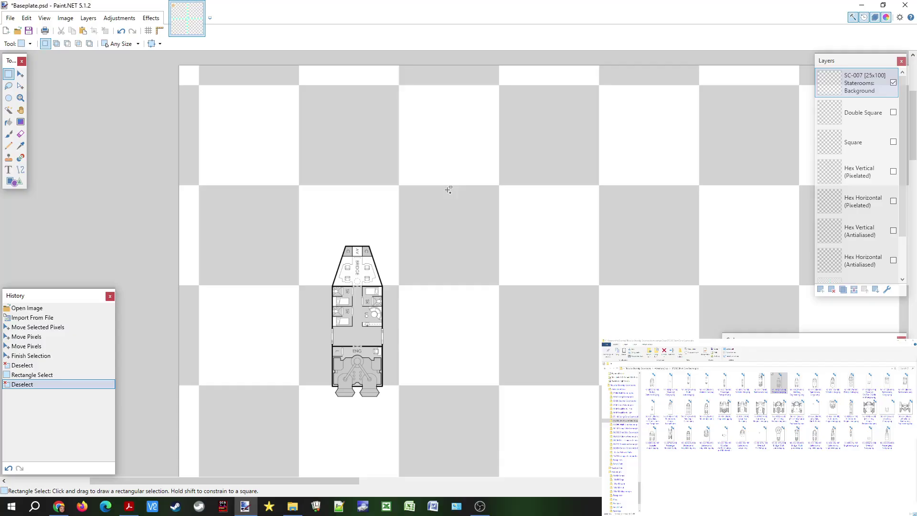
{"action": "key", "text": "ctrl+a"}
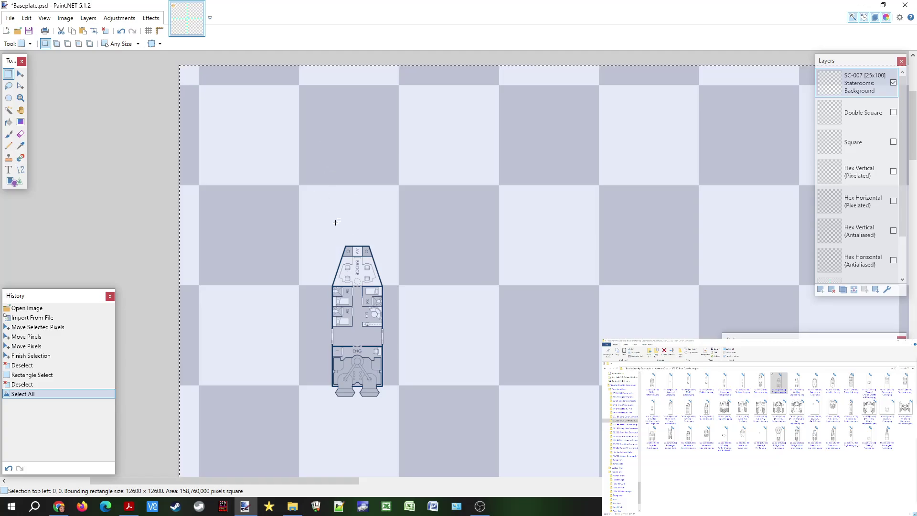
{"action": "left_click_drag", "start_coordinate": [274, 175], "coordinate": [430, 424]}
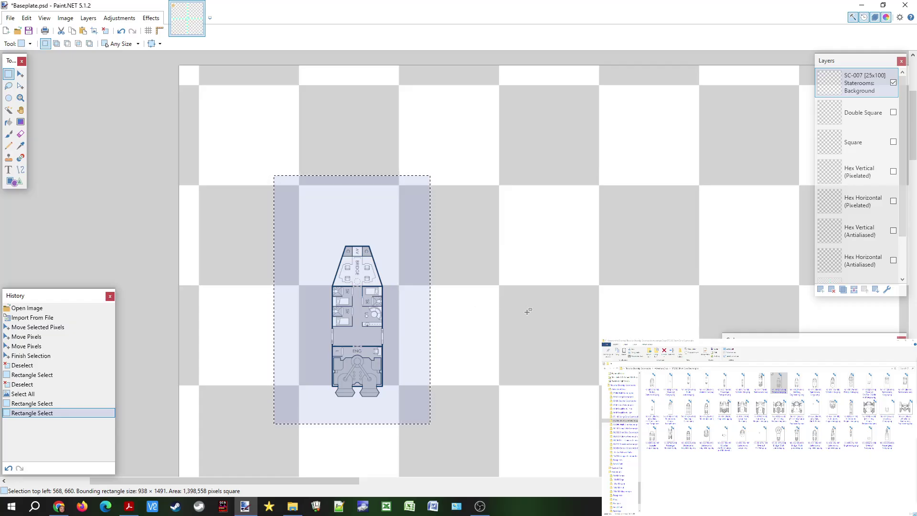
{"action": "left_click", "coordinate": [63, 134]}
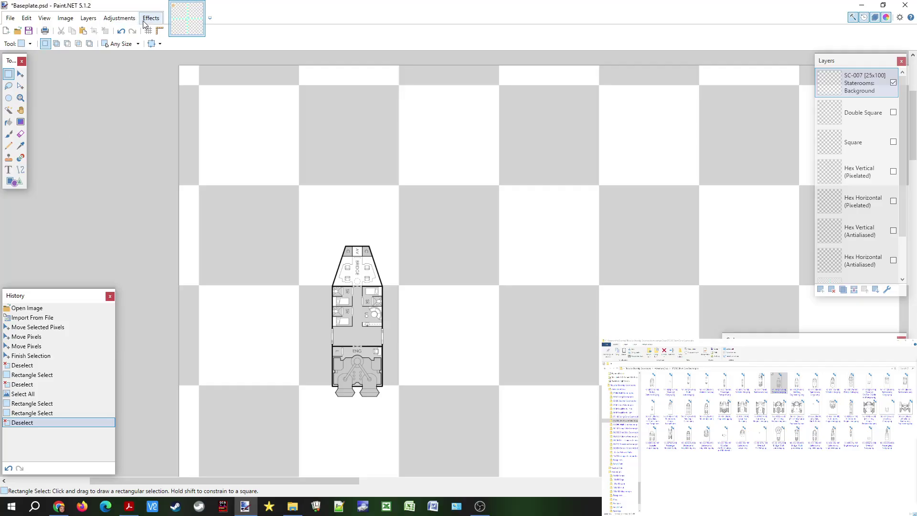
Step: Select a rectangle of about 840 × 1354 pixels around the SC-007 craft and open the TR's PseudoSnap! effect
{"action": "left_click_drag", "start_coordinate": [300, 195], "coordinate": [439, 421]}
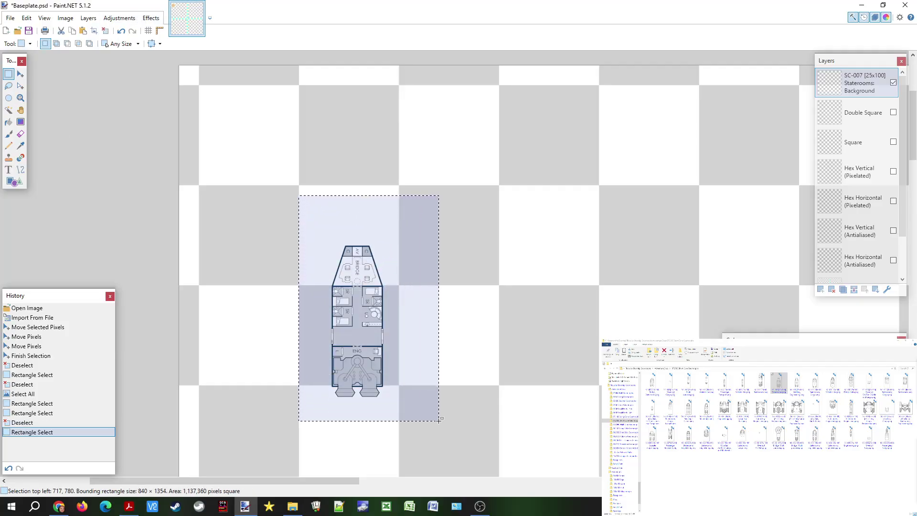
{"action": "left_click", "coordinate": [119, 17]}
{"action": "mouse_move", "coordinate": [145, 21]}
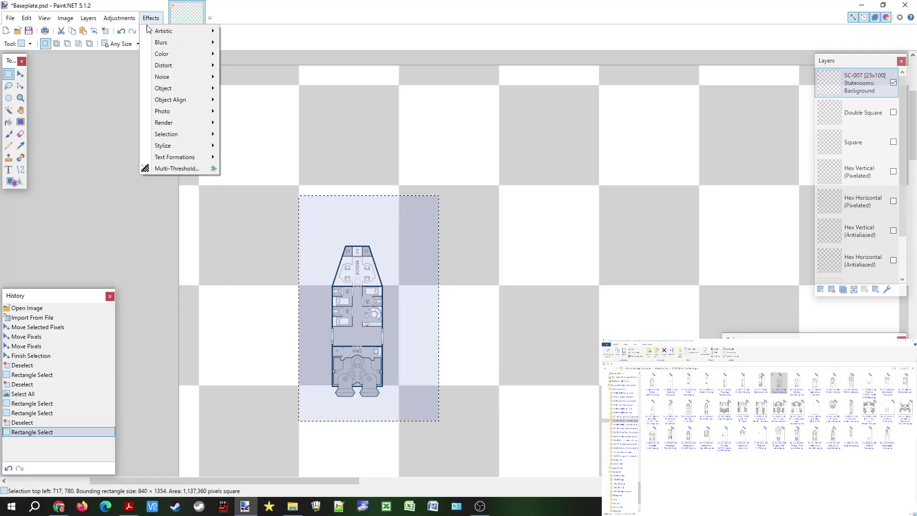
{"action": "mouse_move", "coordinate": [165, 89]}
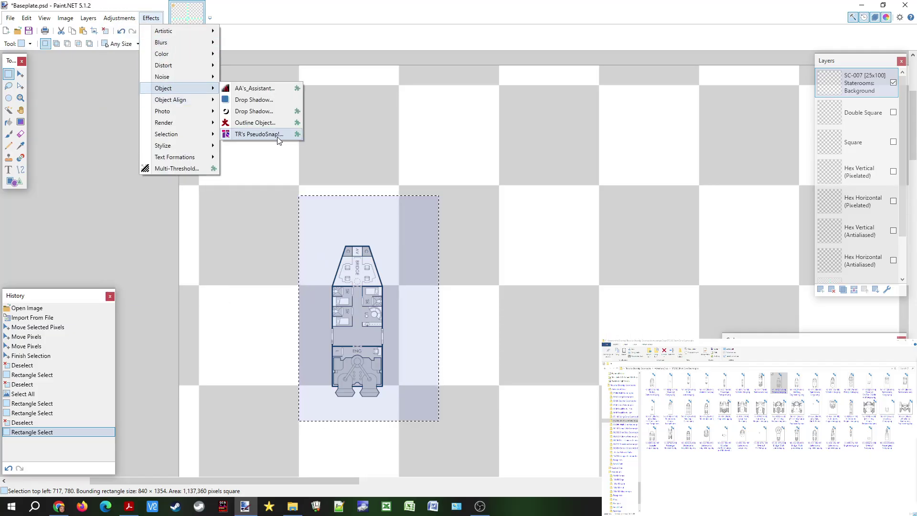
{"action": "left_click", "coordinate": [240, 135]}
Step: Uncover the selected craft behind the PseudoSnap dialog and set both the horizontal and vertical grid sizes to 120
{"action": "left_click", "coordinate": [496, 193]}
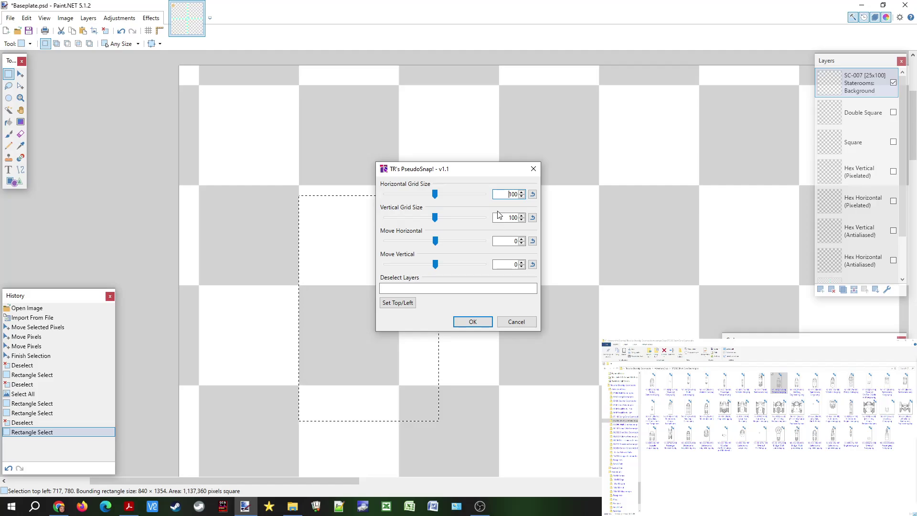
{"action": "left_click_drag", "start_coordinate": [462, 169], "coordinate": [744, 177]}
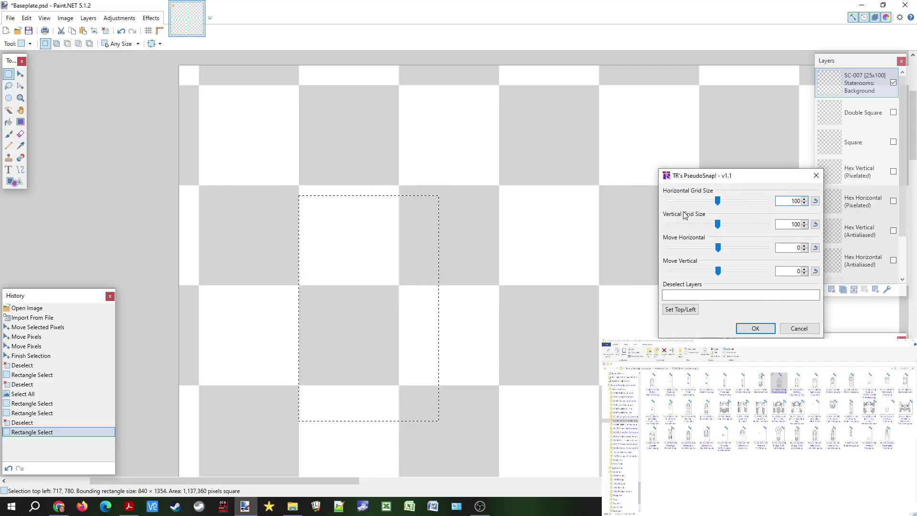
{"action": "double_click", "coordinate": [783, 200]}
{"action": "type", "text": "120"}
{"action": "key", "text": "Tab"}
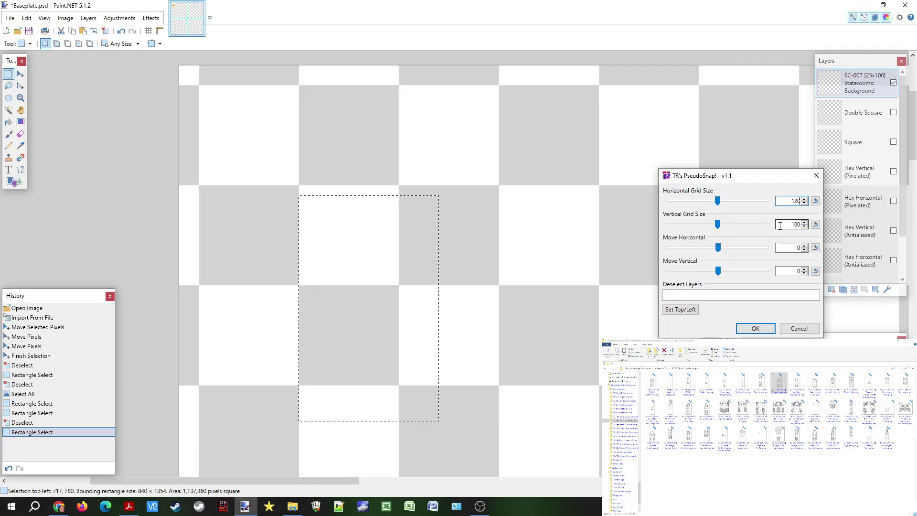
{"action": "type", "text": "120"}
{"action": "left_click", "coordinate": [792, 201]}
{"action": "left_click", "coordinate": [789, 224]}
{"action": "left_click", "coordinate": [786, 248]}
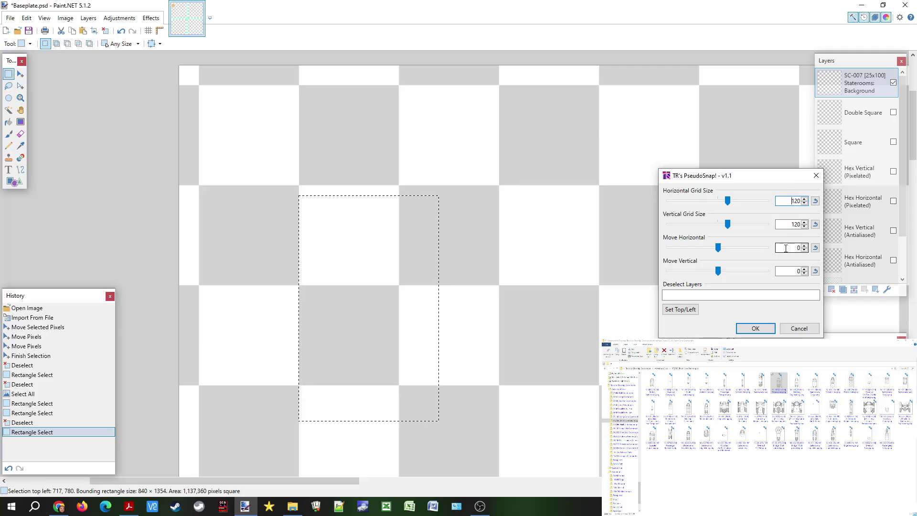
Step: Set the PseudoSnap offsets to Move Horizontal 4 and Move Vertical 6
{"action": "left_click", "coordinate": [805, 271]}
{"action": "left_click", "coordinate": [806, 268]}
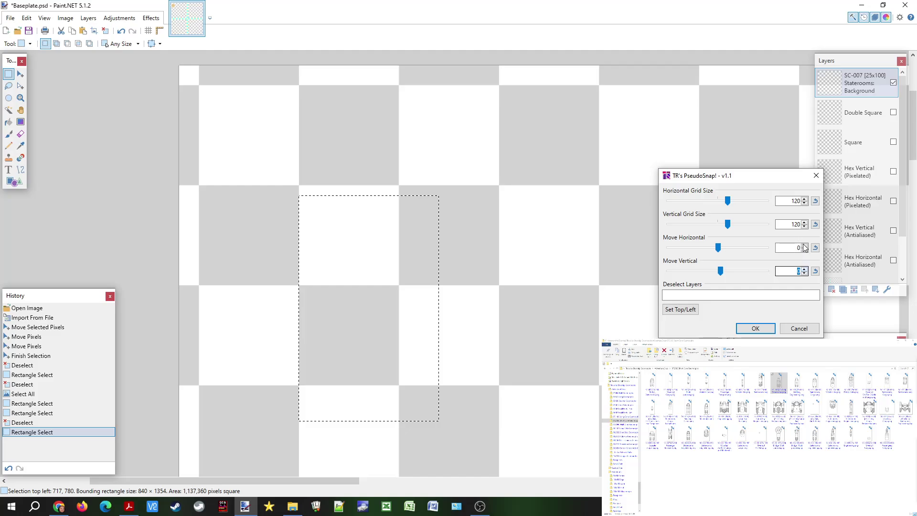
{"action": "left_click", "coordinate": [805, 247]}
{"action": "type", "text": "4"}
{"action": "key", "text": "Tab"}
{"action": "type", "text": "6"}
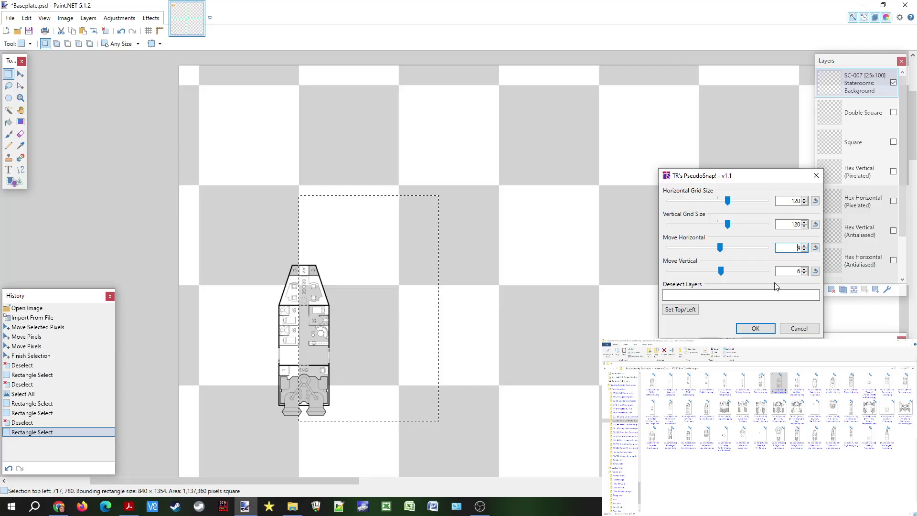
Step: Raise Move Horizontal one grid unit at a time to 14 and apply the PseudoSnap effect
{"action": "left_click", "coordinate": [805, 246]}
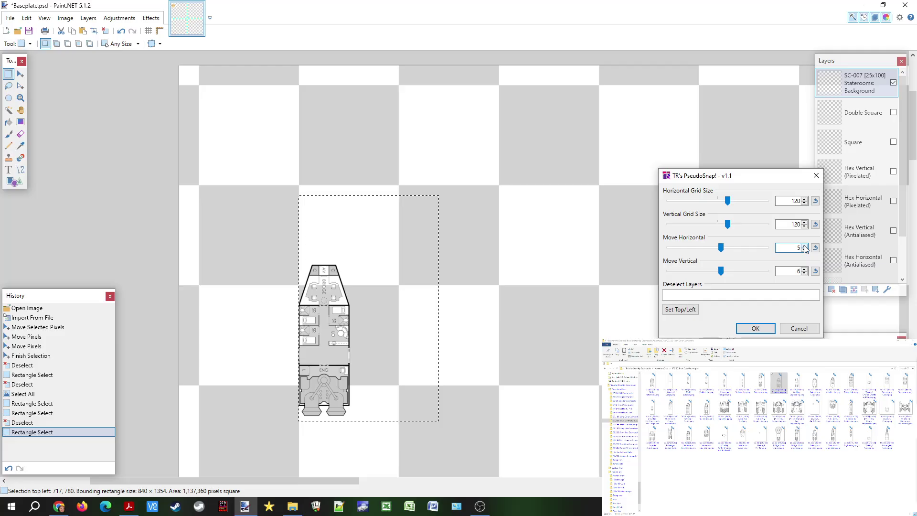
{"action": "left_click", "coordinate": [805, 245]}
{"action": "left_click", "coordinate": [805, 245]}
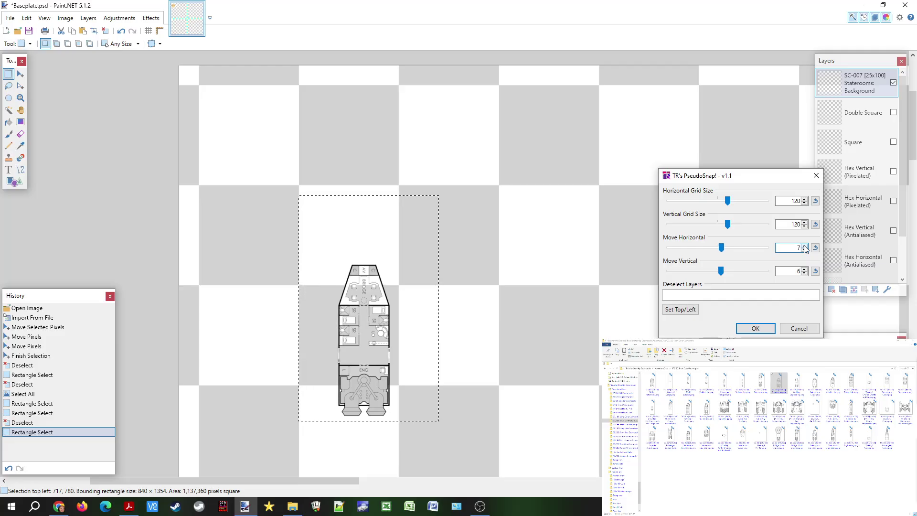
{"action": "left_click", "coordinate": [805, 246]}
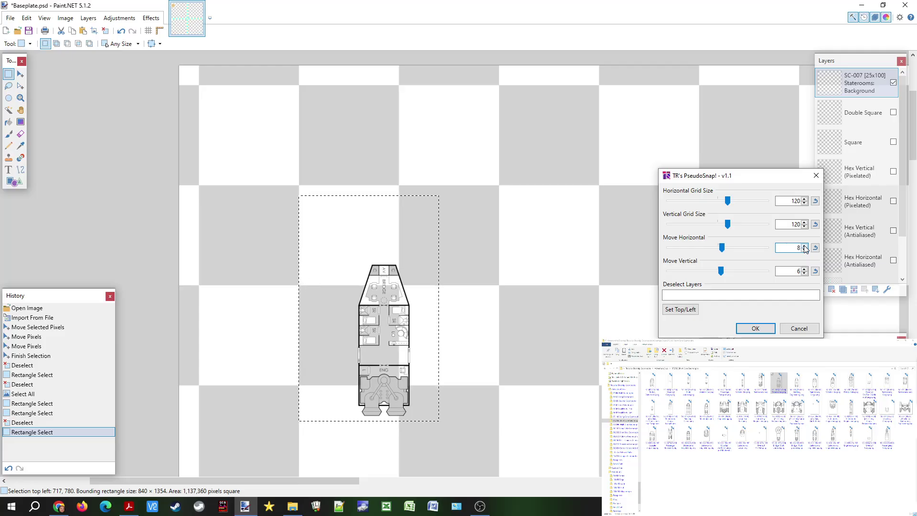
{"action": "left_click", "coordinate": [805, 245]}
{"action": "left_click", "coordinate": [805, 246]}
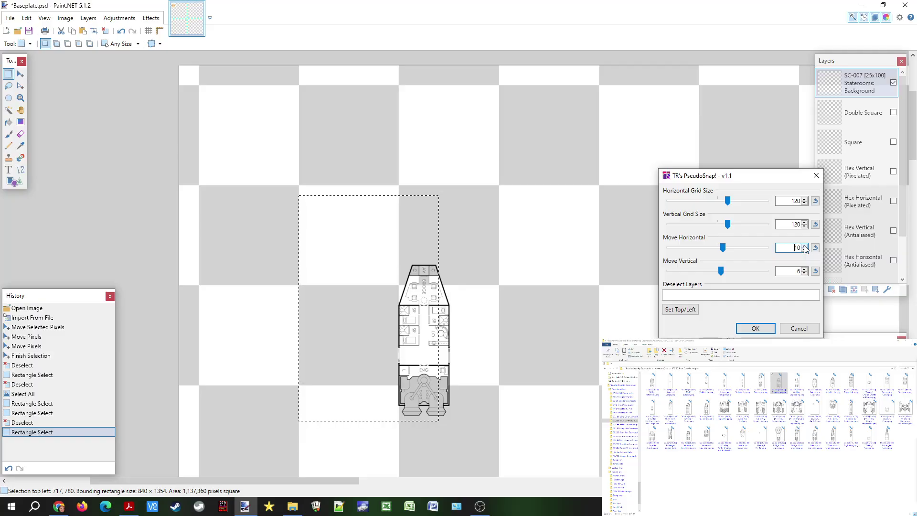
{"action": "left_click", "coordinate": [805, 246]}
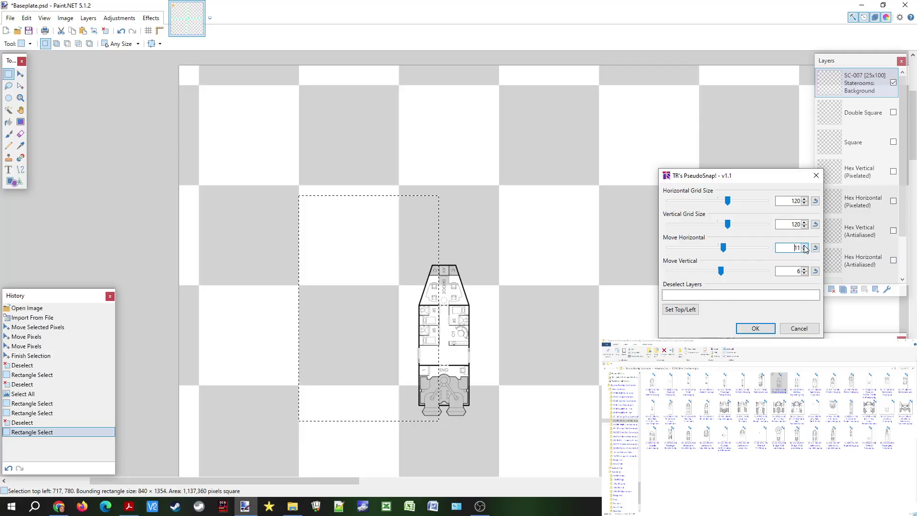
{"action": "left_click", "coordinate": [805, 246]}
{"action": "left_click", "coordinate": [805, 245]}
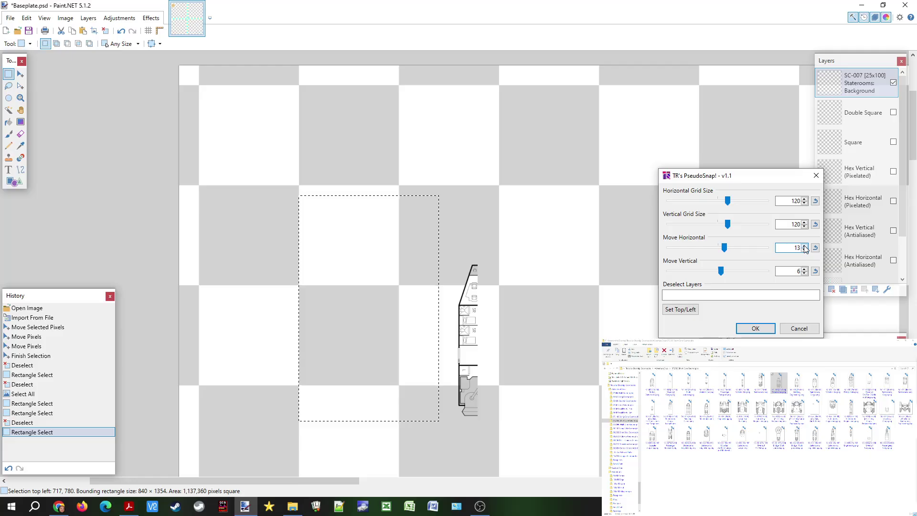
{"action": "left_click", "coordinate": [805, 246]}
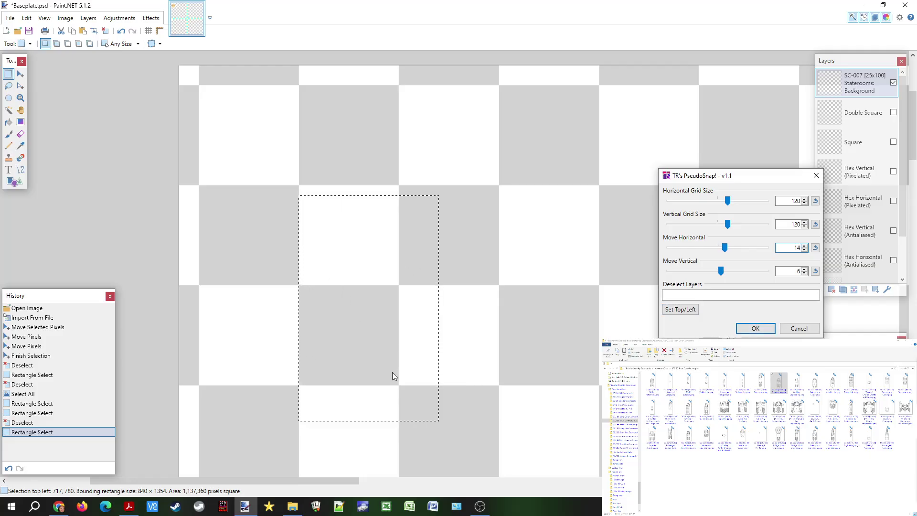
{"action": "left_click", "coordinate": [754, 328]}
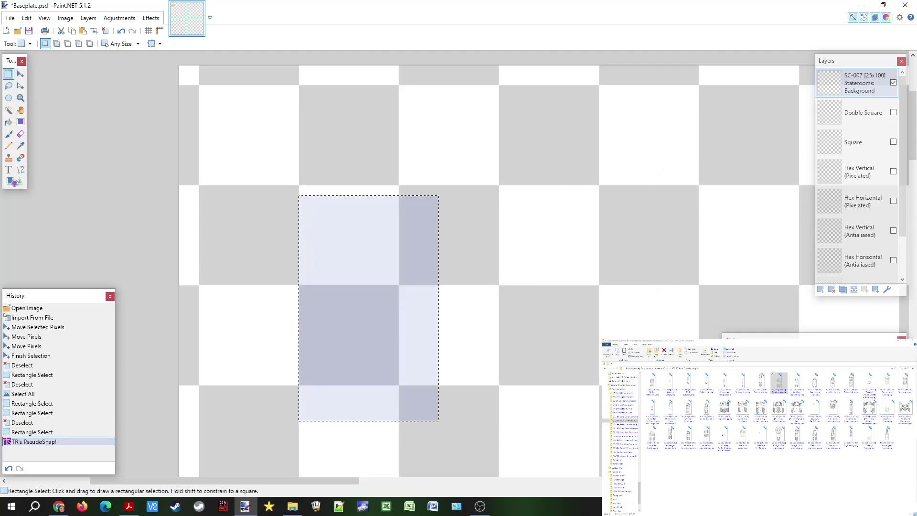
Step: Undo the PseudoSnap effect on the selected craft and clear the rectangular selection around it
{"action": "key", "text": "ctrl+d"}
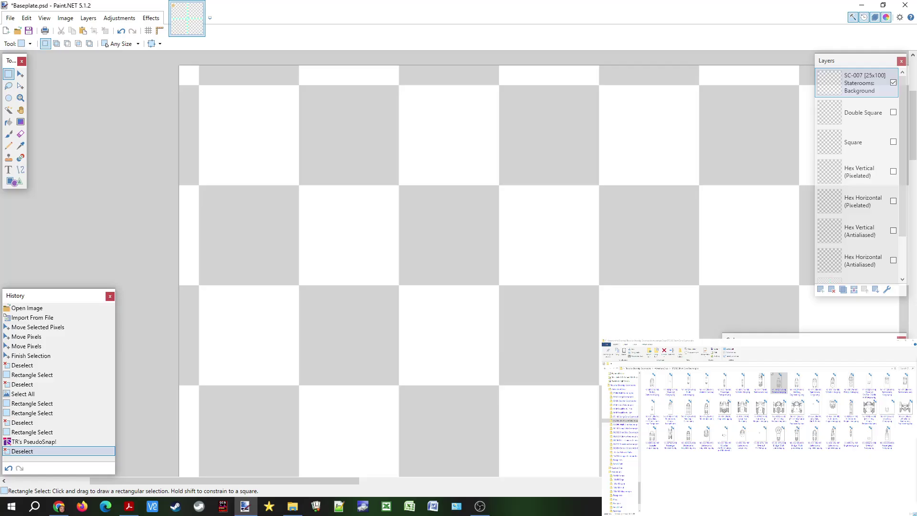
{"action": "key", "text": "ctrl+z"}
{"action": "key", "text": "ctrl+z"}
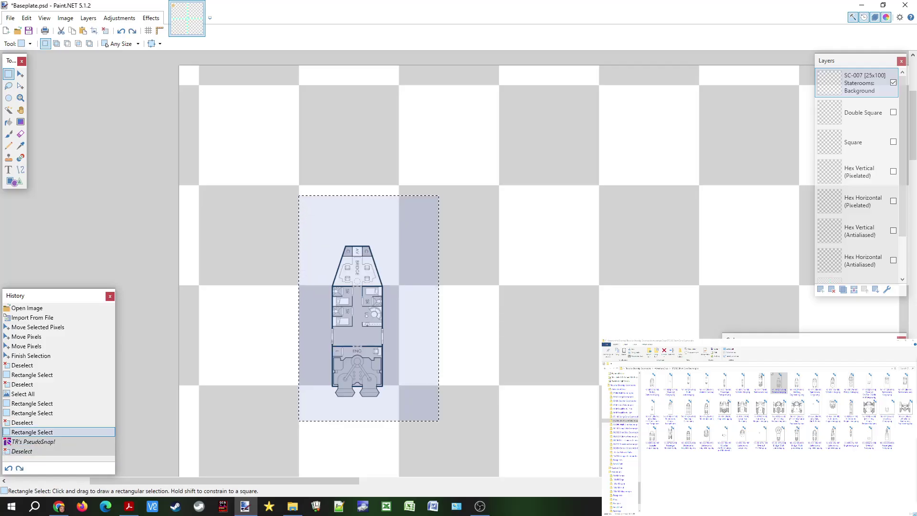
{"action": "key", "text": "ctrl+d"}
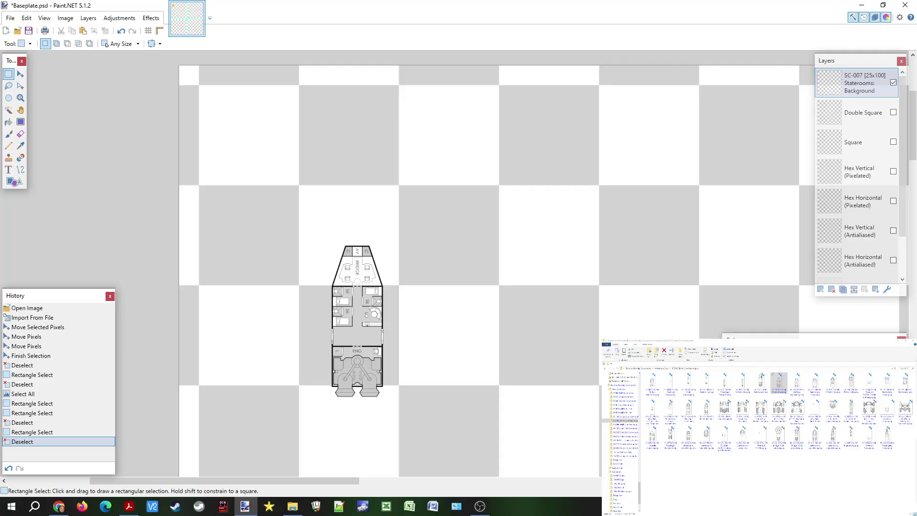
{"action": "left_click", "coordinate": [150, 18]}
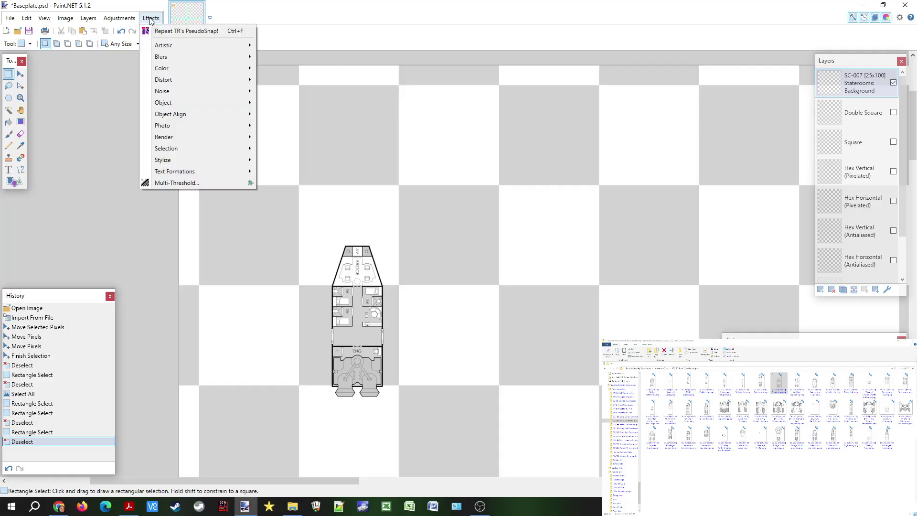
{"action": "key", "text": "o"}
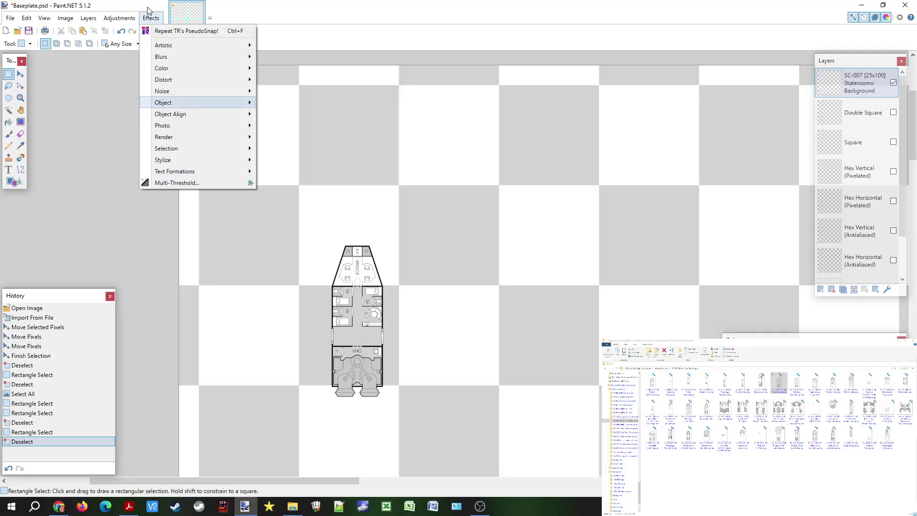
{"action": "left_click", "coordinate": [150, 18]}
{"action": "left_click", "coordinate": [120, 19]}
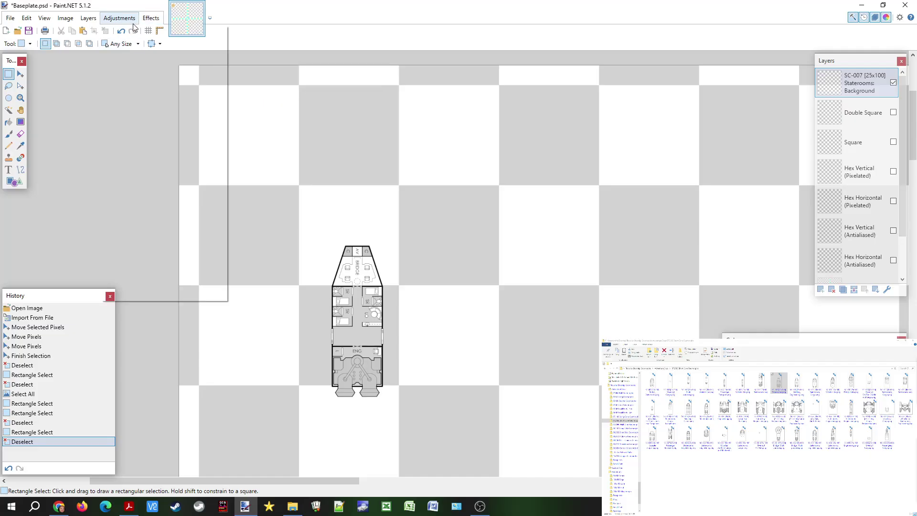
{"action": "mouse_move", "coordinate": [172, 119]}
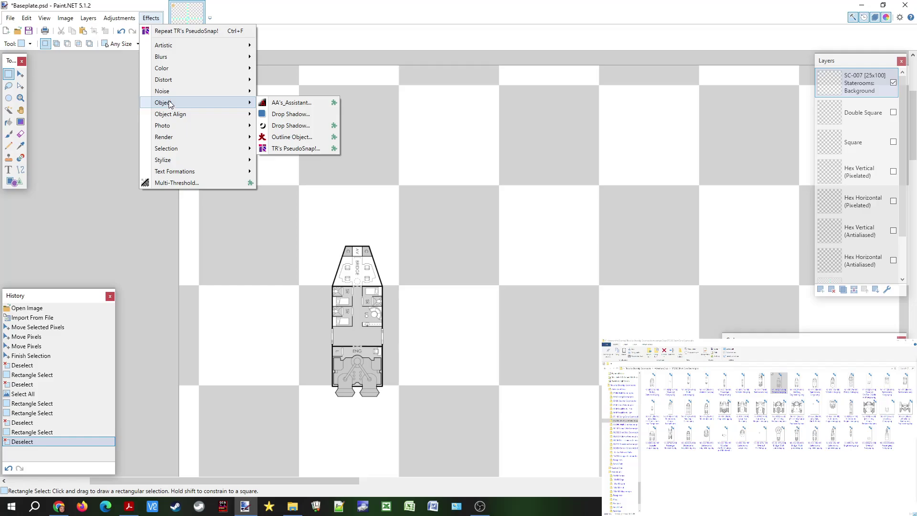
{"action": "left_click", "coordinate": [143, 22]}
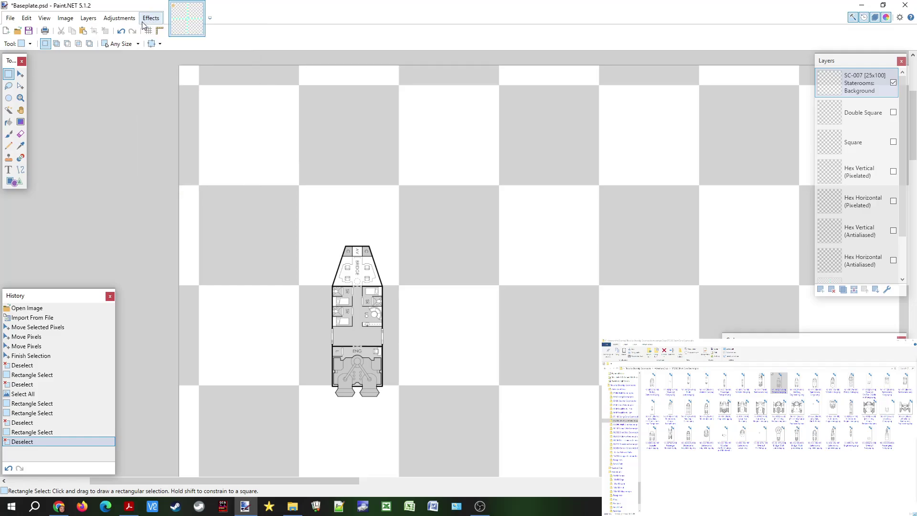
Step: Open TR's PseudoSnap! with no area selected and move its dialog clear of the SC-007 craft preview
{"action": "left_click", "coordinate": [142, 24]}
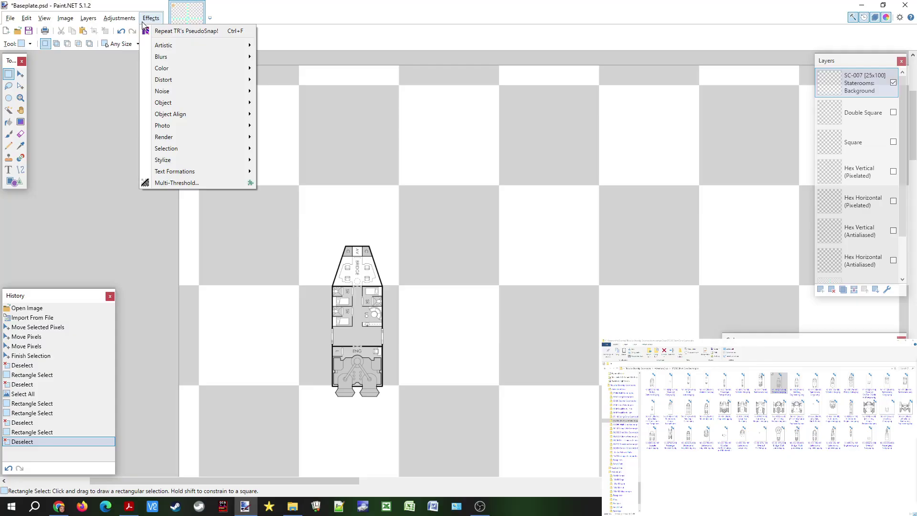
{"action": "key", "text": "o"}
{"action": "key", "text": "Right"}
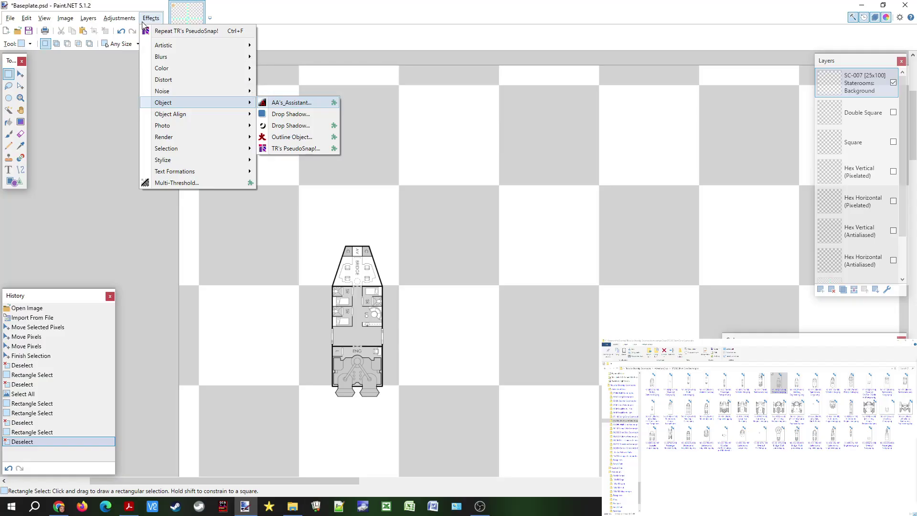
{"action": "key", "text": "Return"}
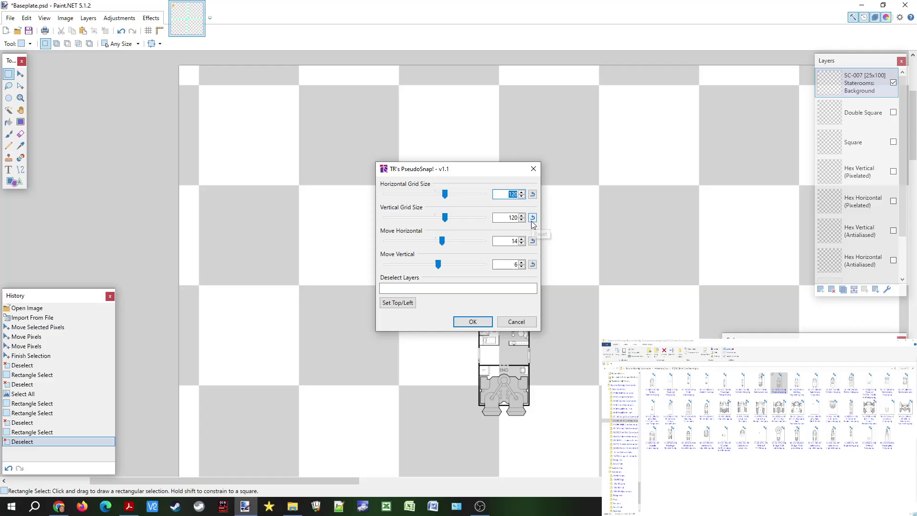
{"action": "left_click_drag", "start_coordinate": [462, 170], "coordinate": [661, 87]}
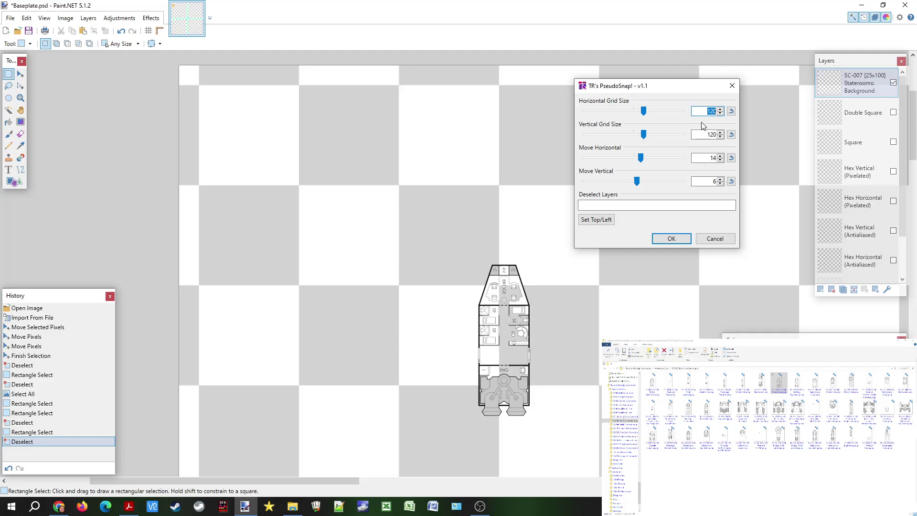
Step: Try a Move Horizontal offset of 9, and reset both the horizontal and vertical PseudoSnap offsets to 0
{"action": "left_click", "coordinate": [701, 159]}
{"action": "key", "text": "Delete"}
{"action": "key", "text": "Delete"}
{"action": "type", "text": "9"}
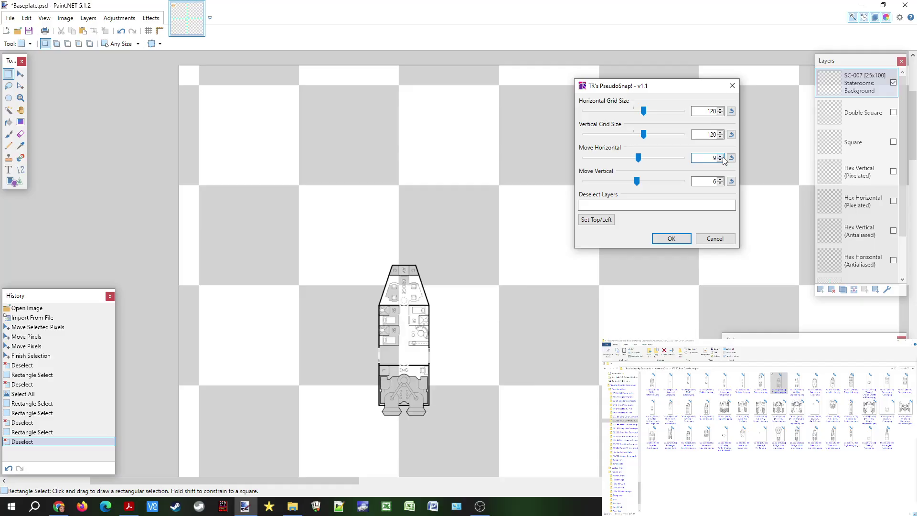
{"action": "left_click", "coordinate": [731, 181]}
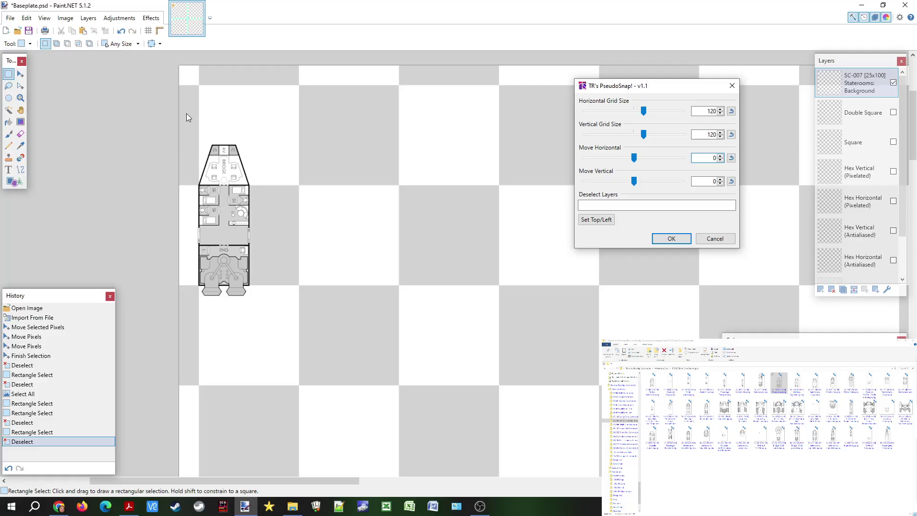
Step: Raise Move Horizontal one grid unit at a time and enter an offset of 5
{"action": "left_click", "coordinate": [720, 156]}
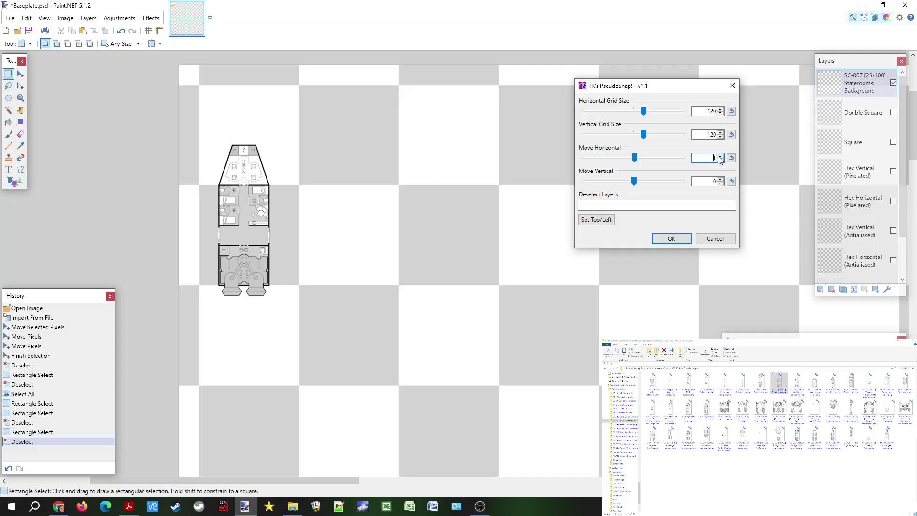
{"action": "left_click", "coordinate": [720, 156]}
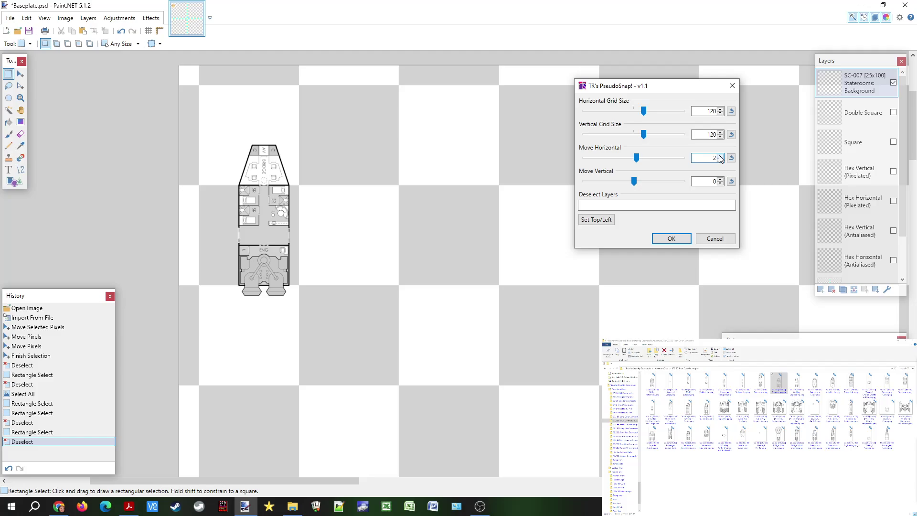
{"action": "left_click", "coordinate": [720, 156]}
{"action": "left_click", "coordinate": [720, 156]}
{"action": "left_click", "coordinate": [719, 156]}
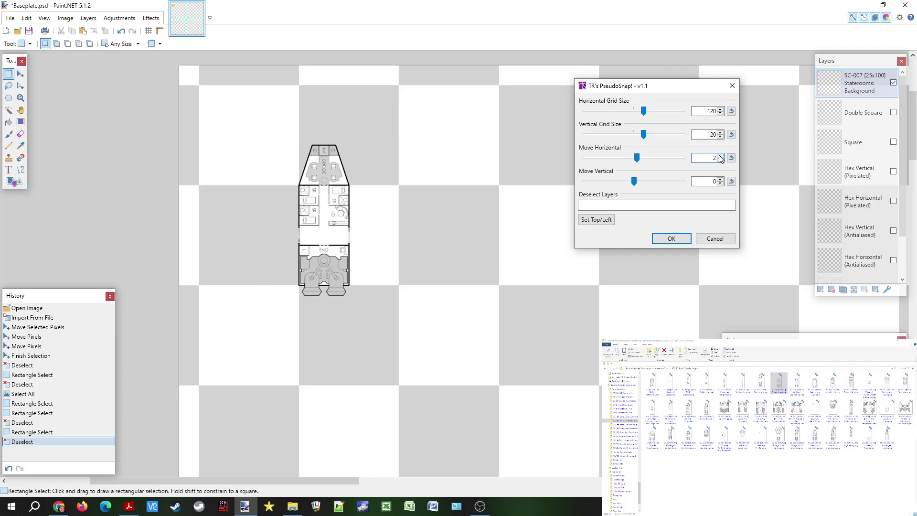
{"action": "left_click", "coordinate": [720, 156]}
{"action": "key", "text": "Delete"}
{"action": "type", "text": "5"}
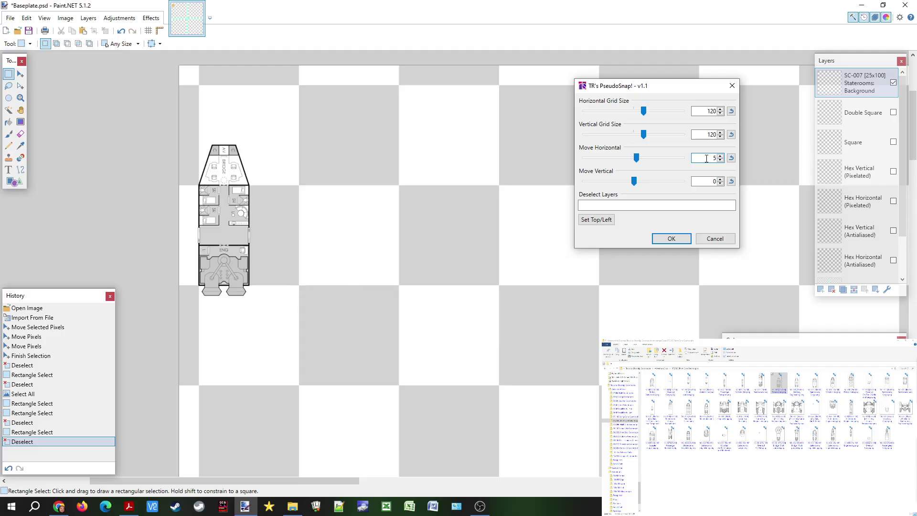
Step: Try Move Horizontal offsets of 10 and 15 for the SC-007 craft
{"action": "key", "text": "BackSpace"}
{"action": "type", "text": "10"}
{"action": "key", "text": "BackSpace"}
{"action": "type", "text": "5"}
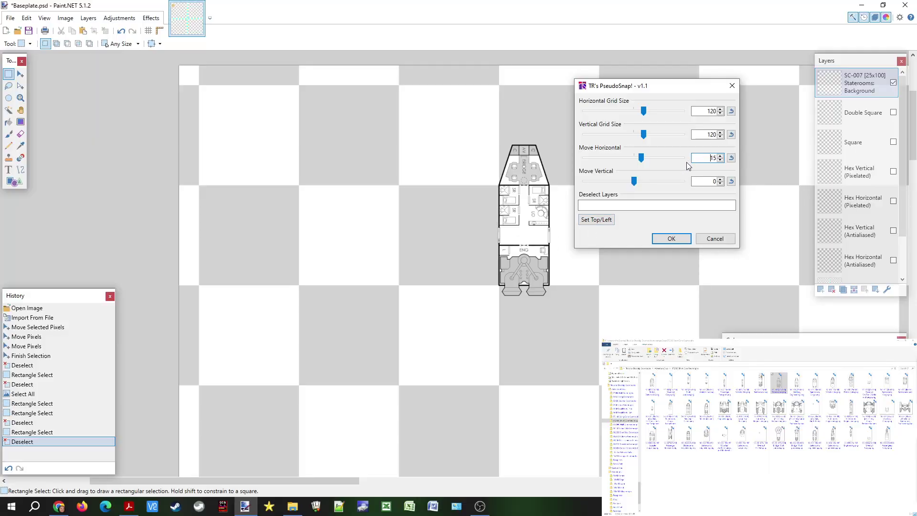
Step: Set Move Horizontal to 5 and apply the PseudoSnap effect to the SC-007 craft
{"action": "key", "text": "BackSpace"}
{"action": "type", "text": "0"}
{"action": "key", "text": "BackSpace"}
{"action": "key", "text": "BackSpace"}
{"action": "type", "text": "5"}
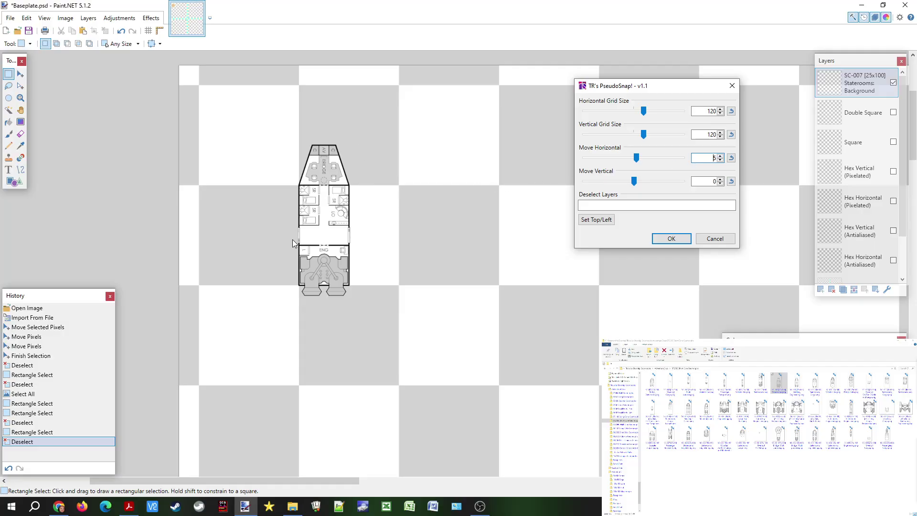
{"action": "left_click", "coordinate": [671, 237]}
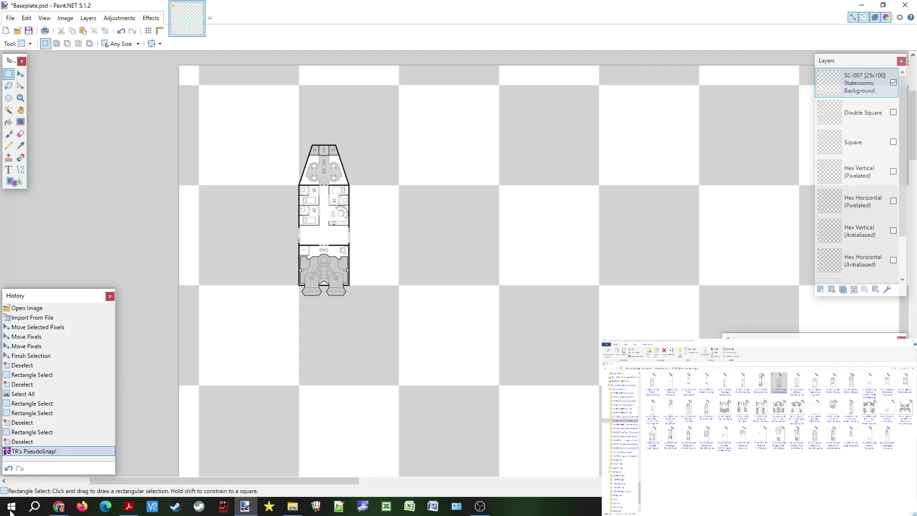
Step: Check the geomorphs used in the ship's PDF and add the AO-035 LeftLegs and RightLegs Grapples tiles from File Explorer to Baseplate.psd as layers
{"action": "left_click", "coordinate": [129, 507]}
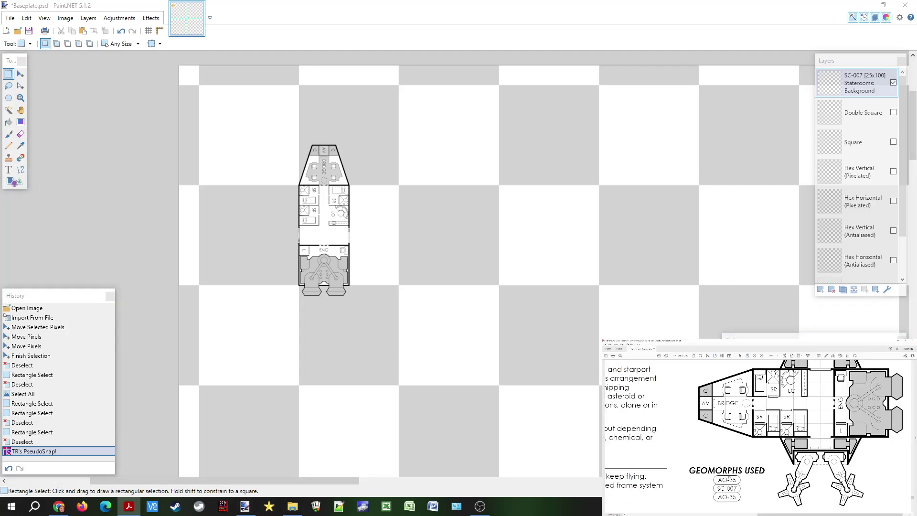
{"action": "scroll", "coordinate": [729, 478], "scroll_direction": "up", "scroll_amount": 6, "text": "ctrl"}
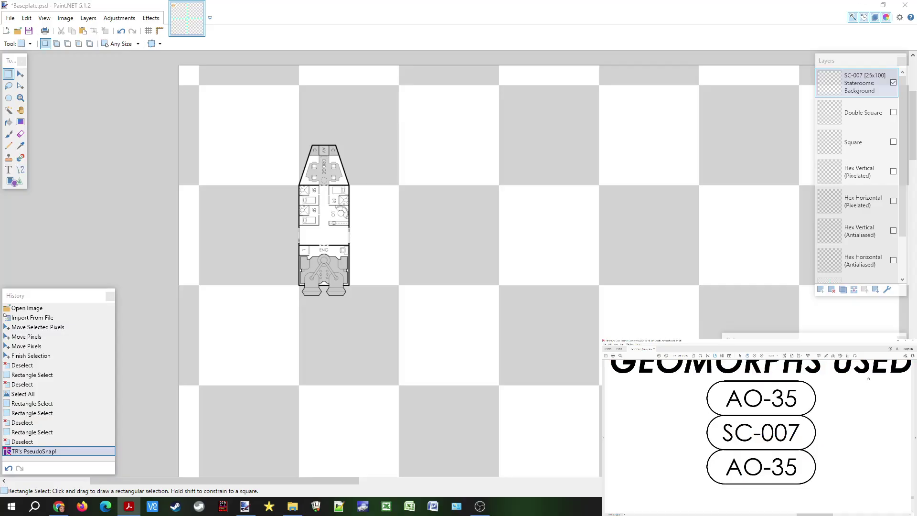
{"action": "scroll", "coordinate": [869, 378], "scroll_direction": "down", "scroll_amount": 8, "text": "ctrl"}
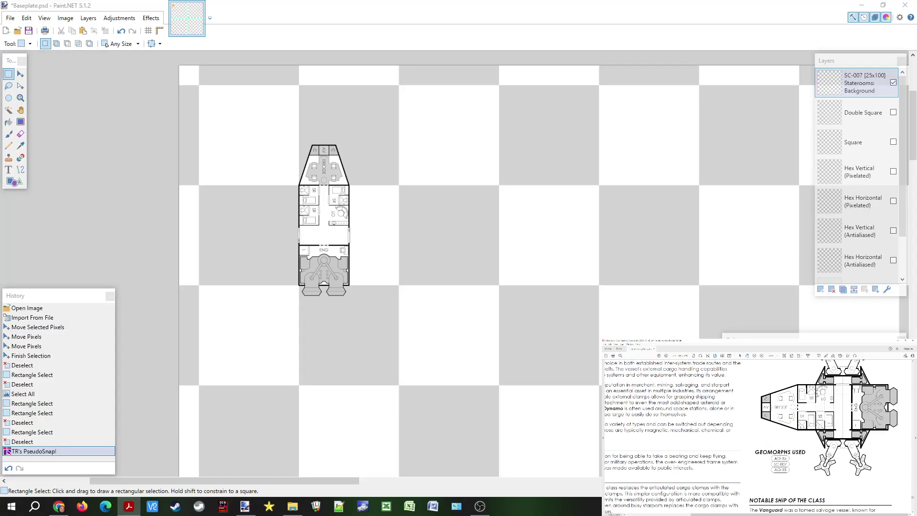
{"action": "left_click", "coordinate": [899, 340]}
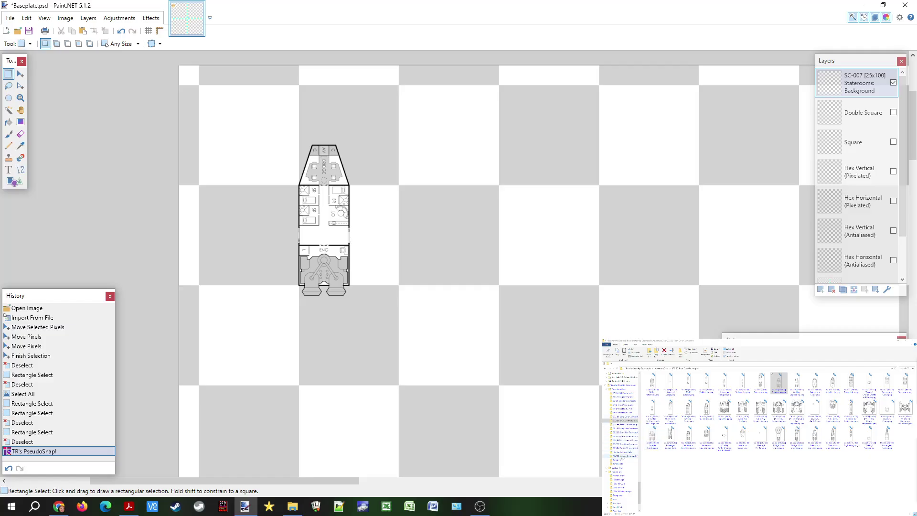
{"action": "left_click", "coordinate": [626, 432]}
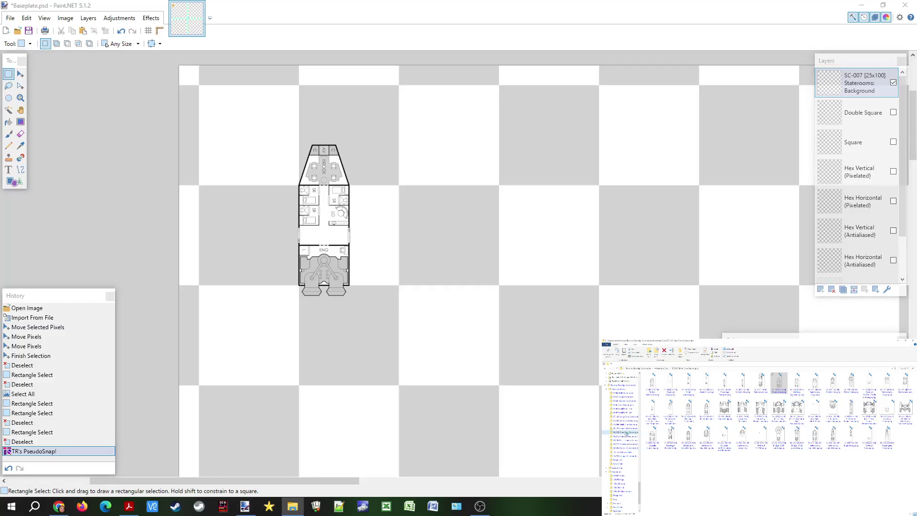
{"action": "key", "text": "Down"}
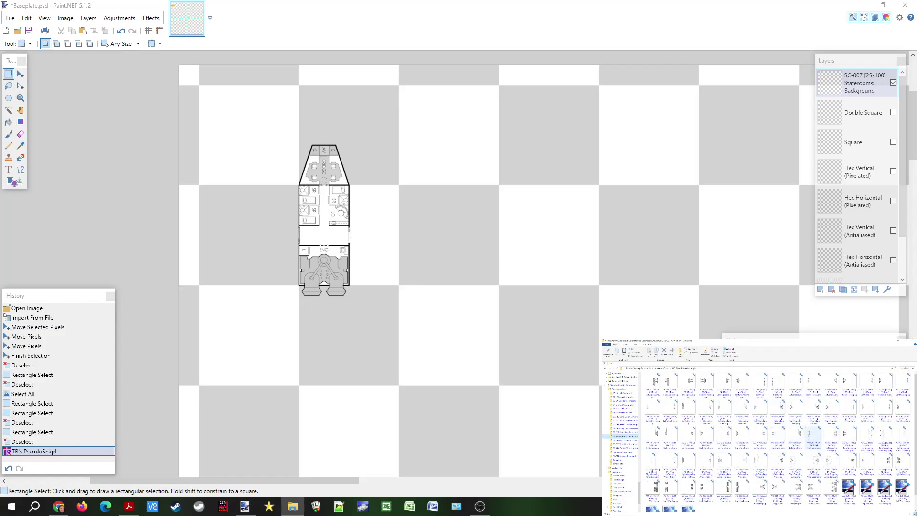
{"action": "left_click", "coordinate": [760, 409]}
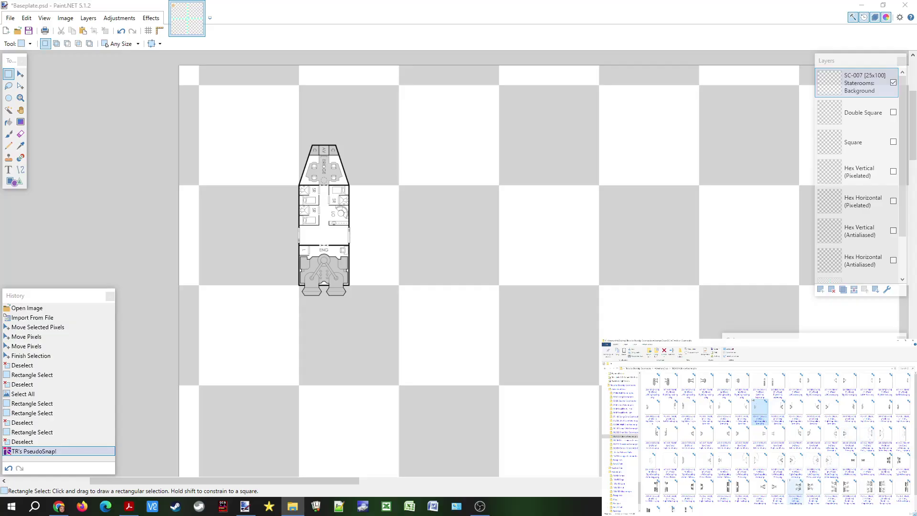
{"action": "left_click", "coordinate": [795, 488]}
{"action": "left_click", "coordinate": [813, 488], "text": "ctrl"}
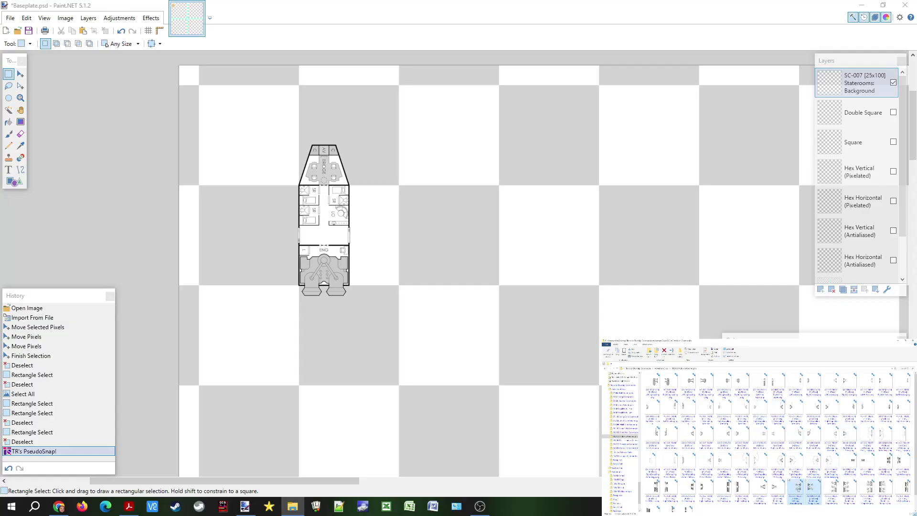
{"action": "mouse_move", "coordinate": [300, 306]}
{"action": "left_mouse_down"}
{"action": "mouse_move", "coordinate": [338, 287]}
{"action": "mouse_move", "coordinate": [397, 284]}
{"action": "left_mouse_up"}
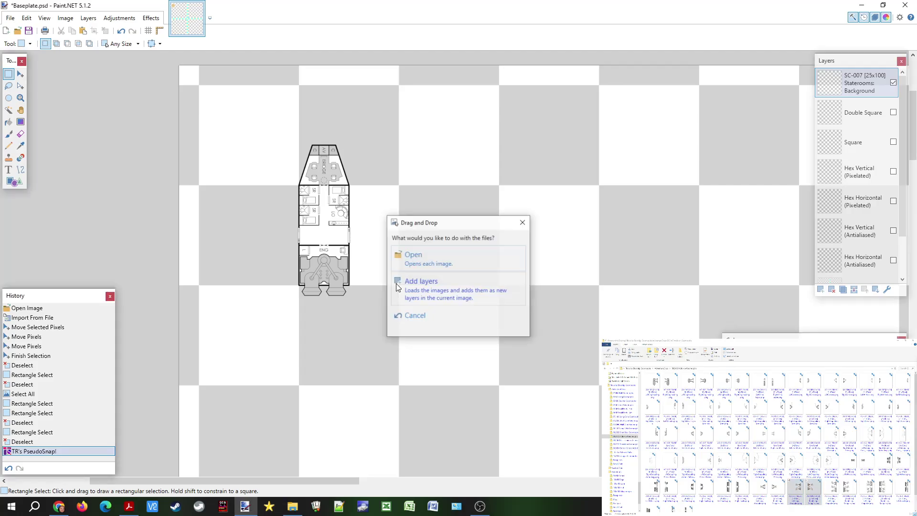
{"action": "left_click", "coordinate": [411, 292]}
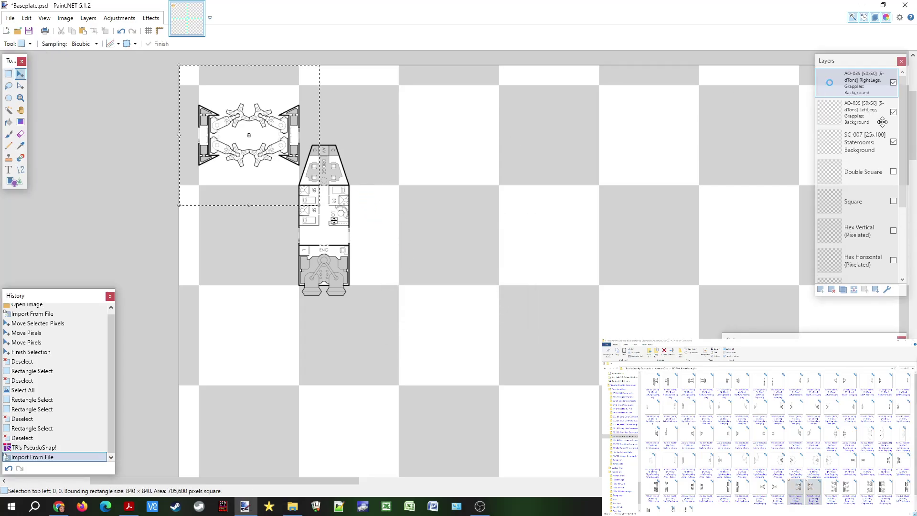
Step: Clear the selection and try PseudoSnap on the AO-035 RightLegs Grapples layer with Move Vertical 5 and Move Horizontal 10, 8 and 7
{"action": "left_click", "coordinate": [882, 122]}
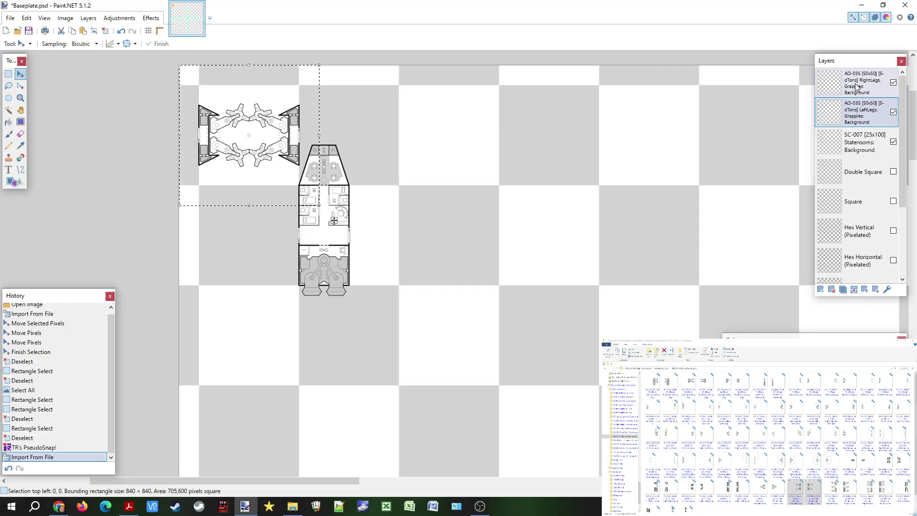
{"action": "left_click", "coordinate": [856, 87]}
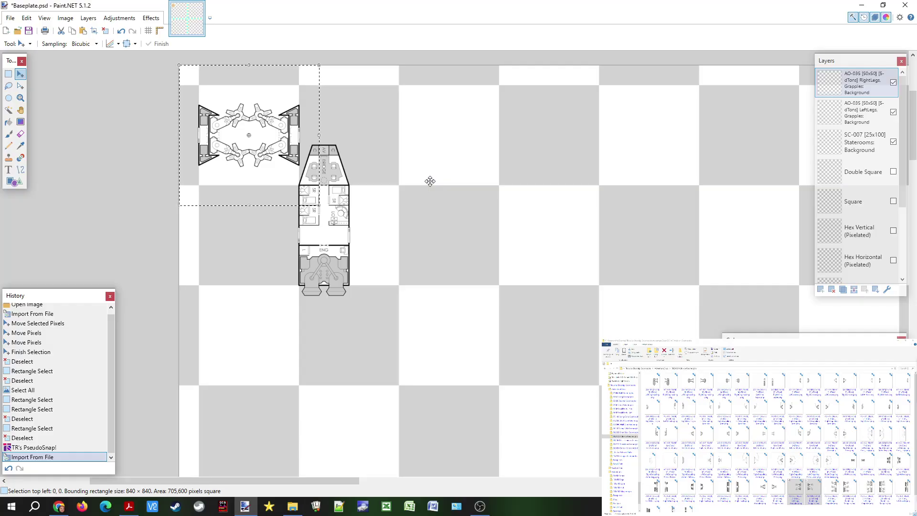
{"action": "key", "text": "ctrl+d"}
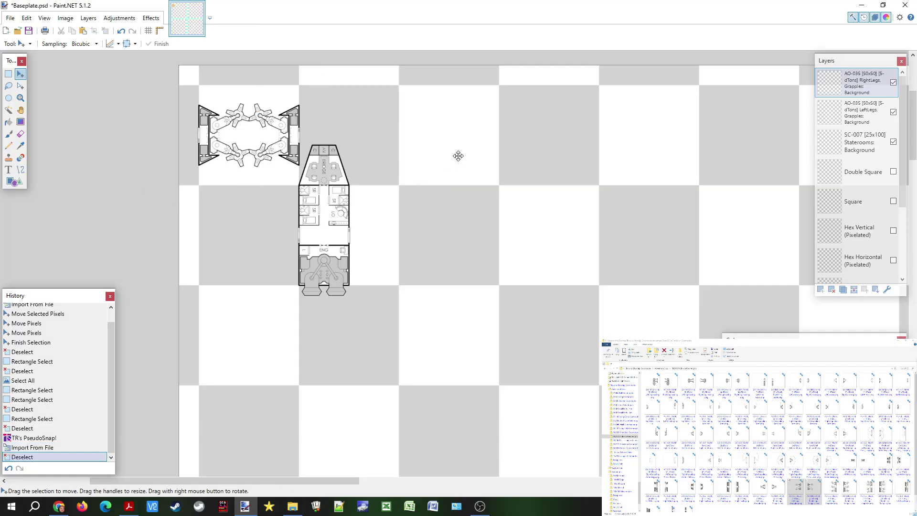
{"action": "key", "text": "ctrl+f"}
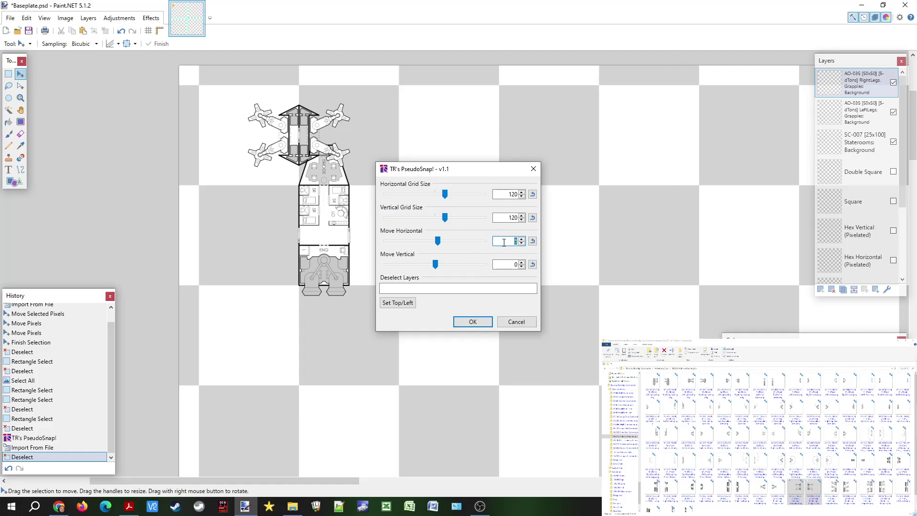
{"action": "type", "text": "10"}
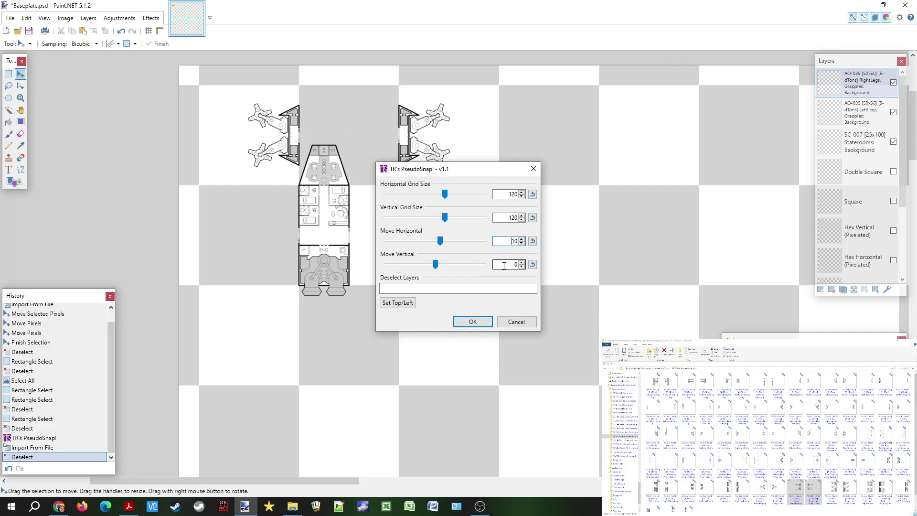
{"action": "scroll", "coordinate": [501, 268], "scroll_direction": "up", "scroll_amount": 5}
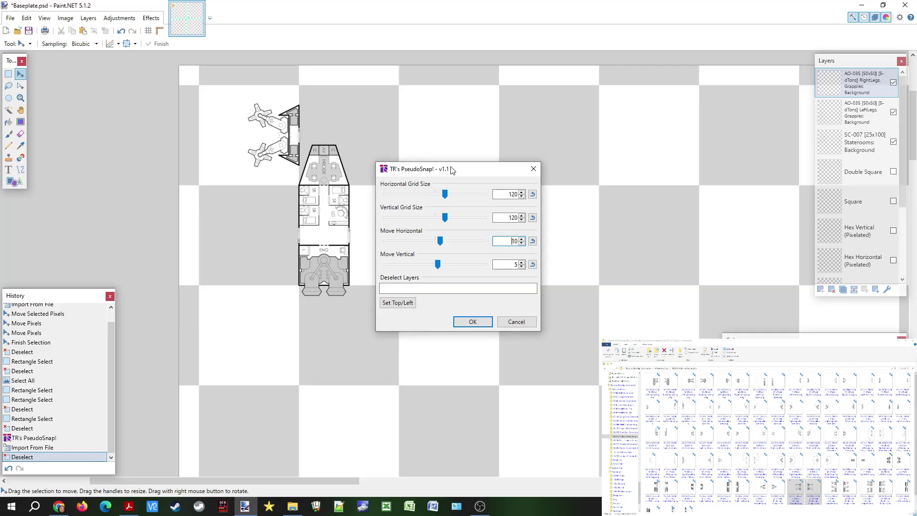
{"action": "left_click_drag", "start_coordinate": [448, 167], "coordinate": [584, 120]}
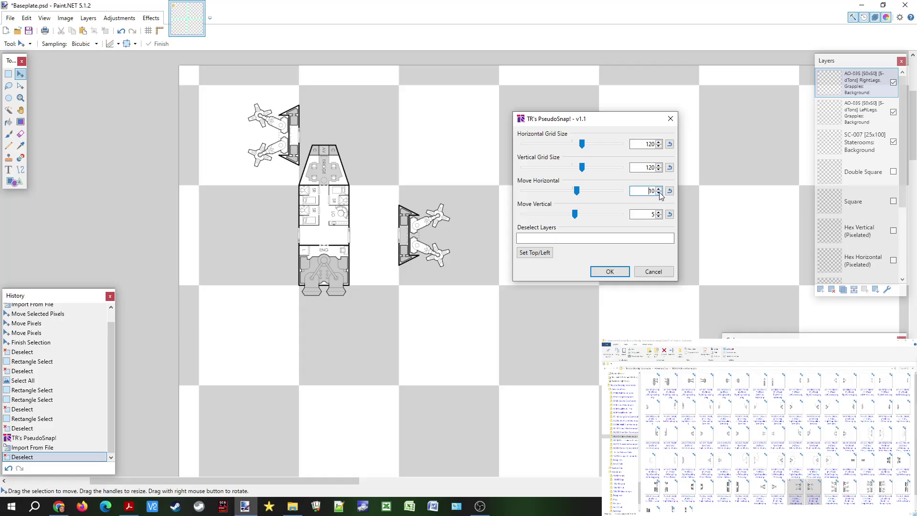
{"action": "scroll", "coordinate": [660, 194], "scroll_direction": "down", "scroll_amount": 2}
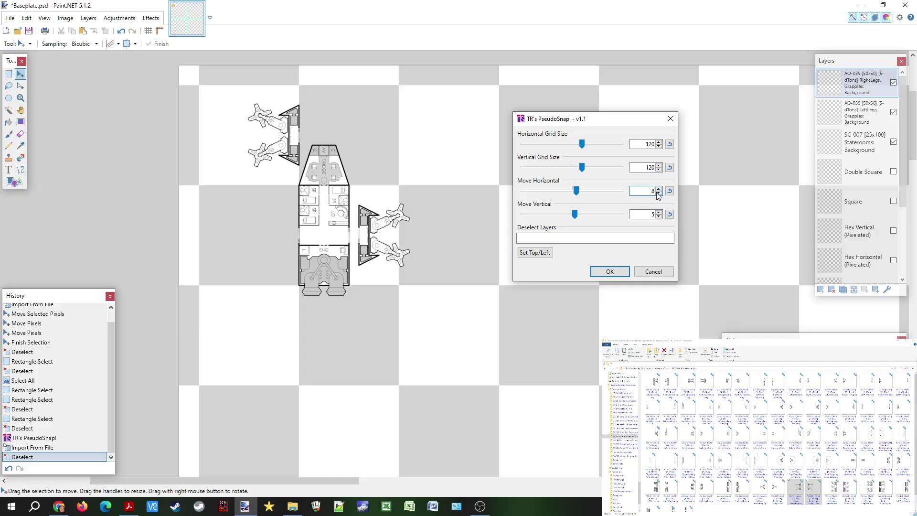
{"action": "left_click", "coordinate": [659, 193]}
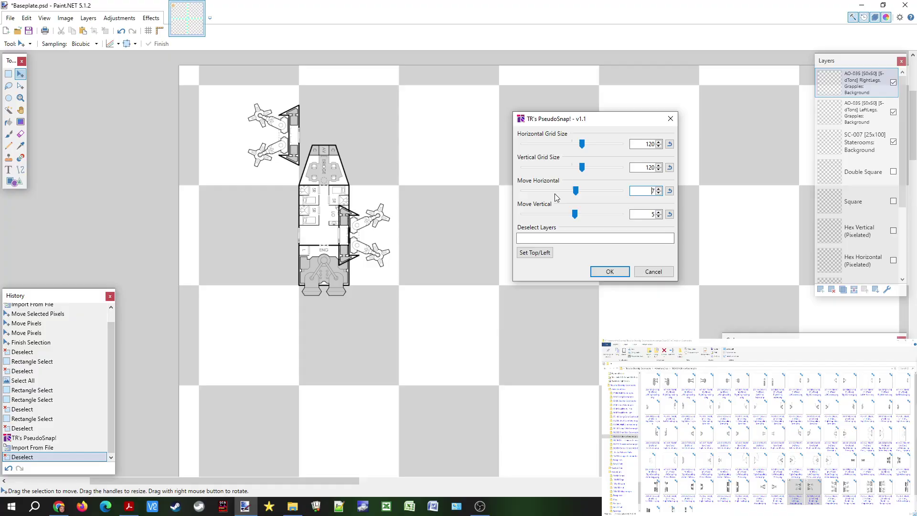
Step: Set Horizontal Grid Size to 60 and Move Horizontal to 15, and apply PseudoSnap to attach the RightLegs grapples to the ship's hull
{"action": "double_click", "coordinate": [642, 144]}
{"action": "type", "text": "60"}
{"action": "left_click", "coordinate": [644, 191]}
{"action": "scroll", "coordinate": [645, 192], "scroll_direction": "up", "scroll_amount": 5}
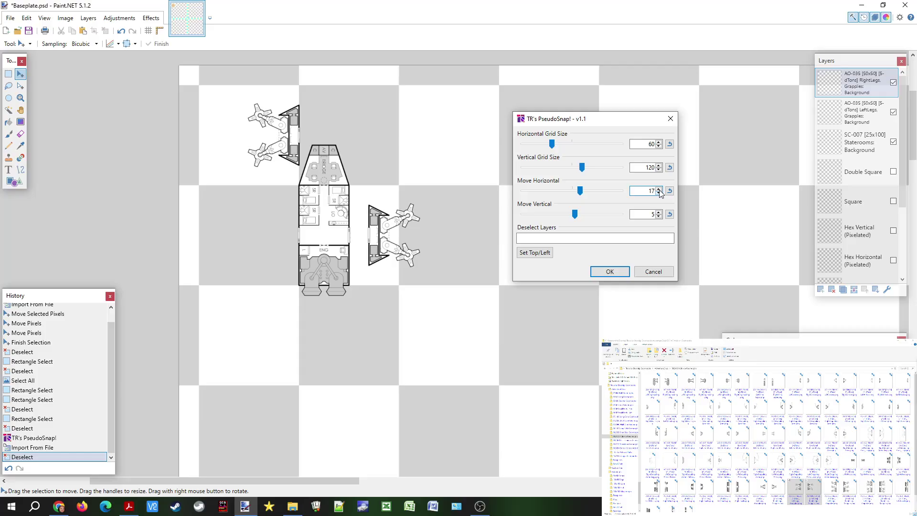
{"action": "scroll", "coordinate": [661, 190], "scroll_direction": "down", "scroll_amount": 2}
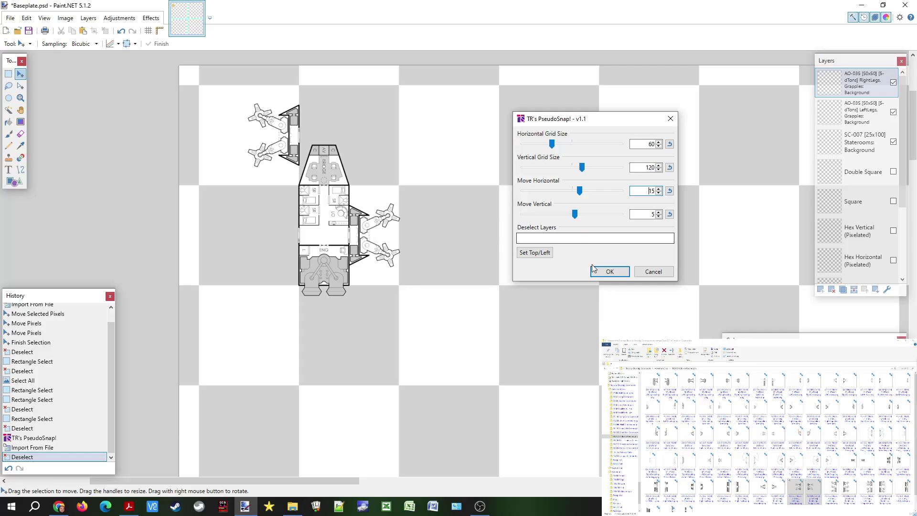
{"action": "left_click", "coordinate": [609, 272]}
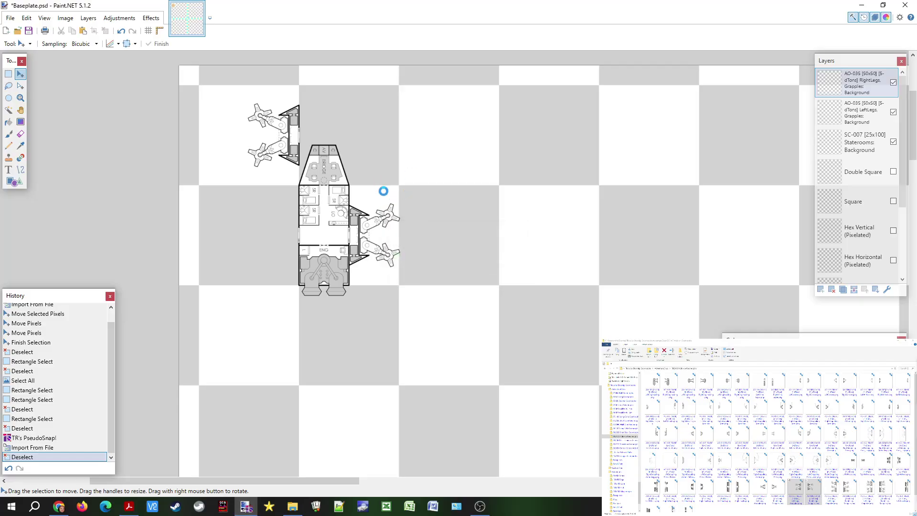
Step: Apply PseudoSnap to the AO-035 LeftLegs Grapples layer with Horizontal Grid Size 60, Move Horizontal 0 and Move Vertical 5
{"action": "left_click", "coordinate": [870, 113]}
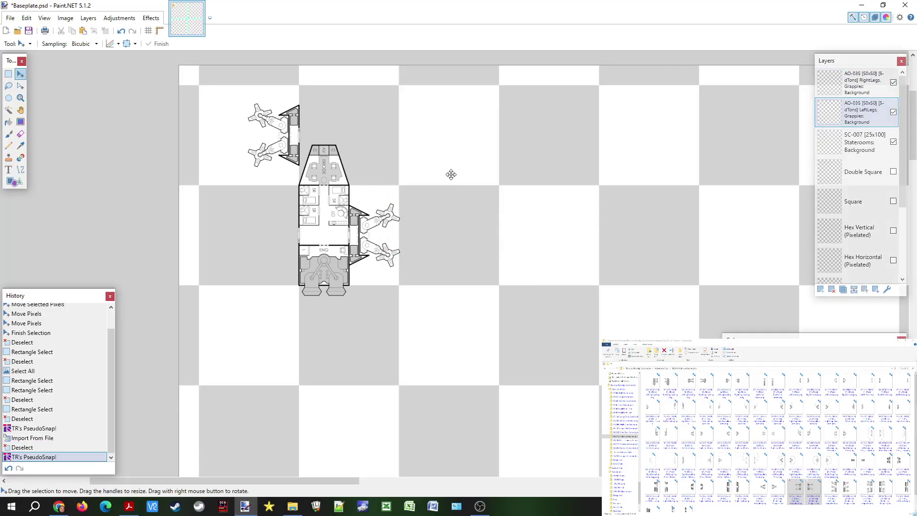
{"action": "key", "text": "ctrl+f"}
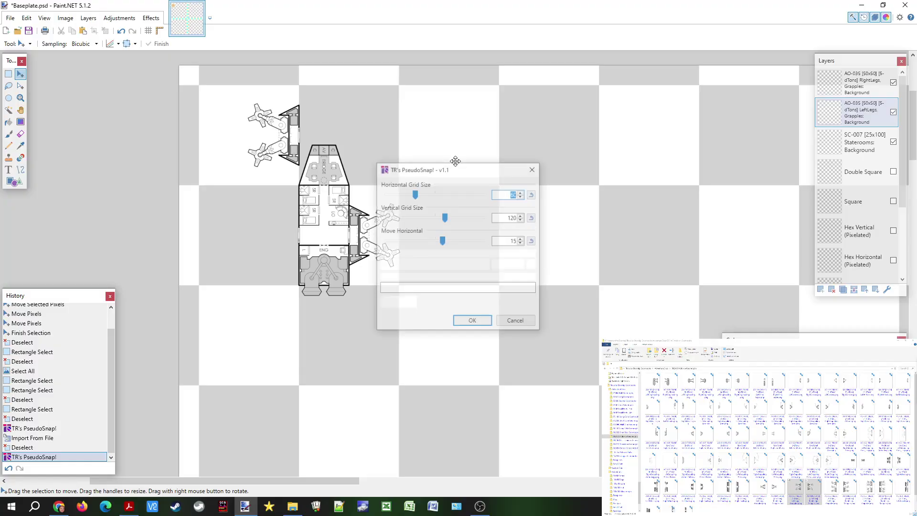
{"action": "left_click_drag", "start_coordinate": [463, 167], "coordinate": [668, 164]}
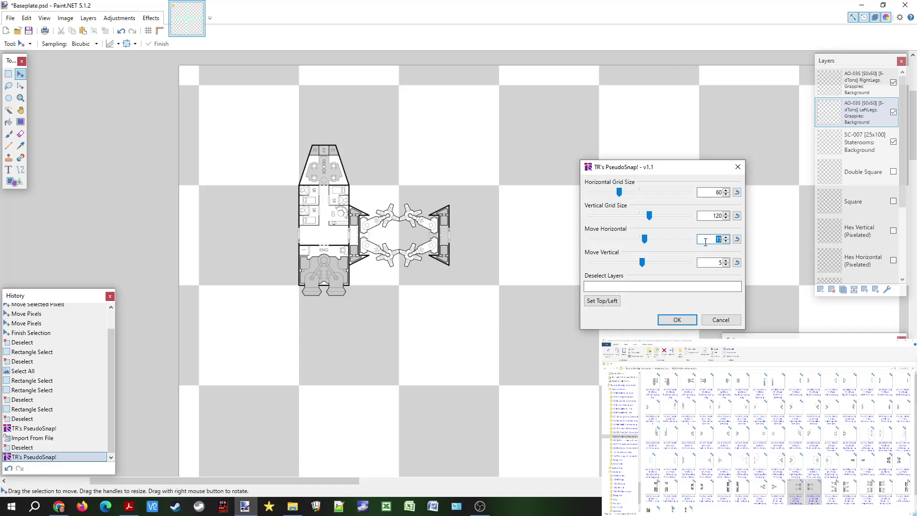
{"action": "type", "text": "5"}
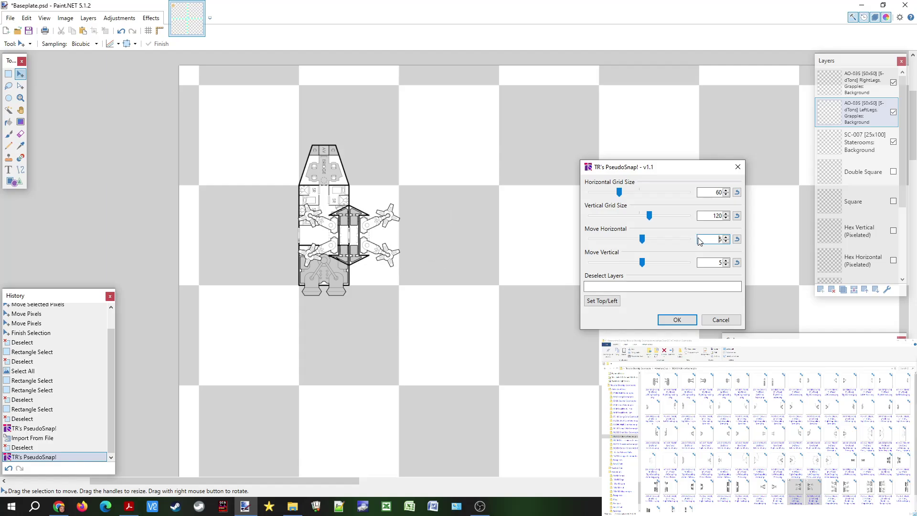
{"action": "double_click", "coordinate": [712, 240]}
{"action": "type", "text": "0"}
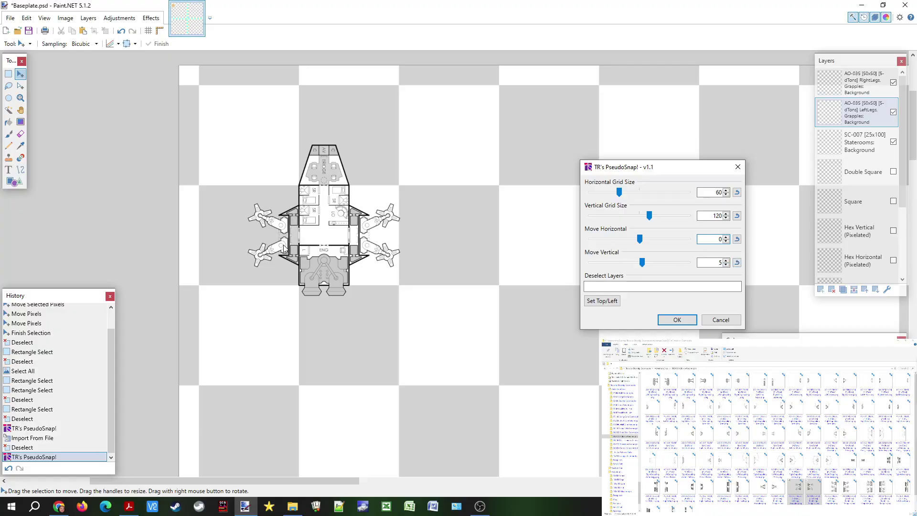
{"action": "left_click", "coordinate": [678, 319]}
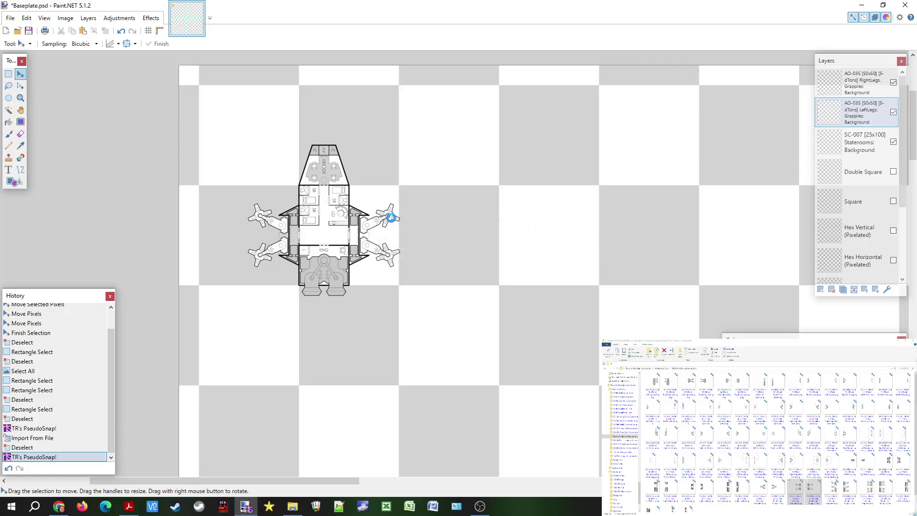
Step: Check the joins between grapples and hull up close, and merge both AO-035 Grapples layers down into the SC-007 Staterooms layer
{"action": "scroll", "coordinate": [386, 225], "scroll_direction": "up", "scroll_amount": 1}
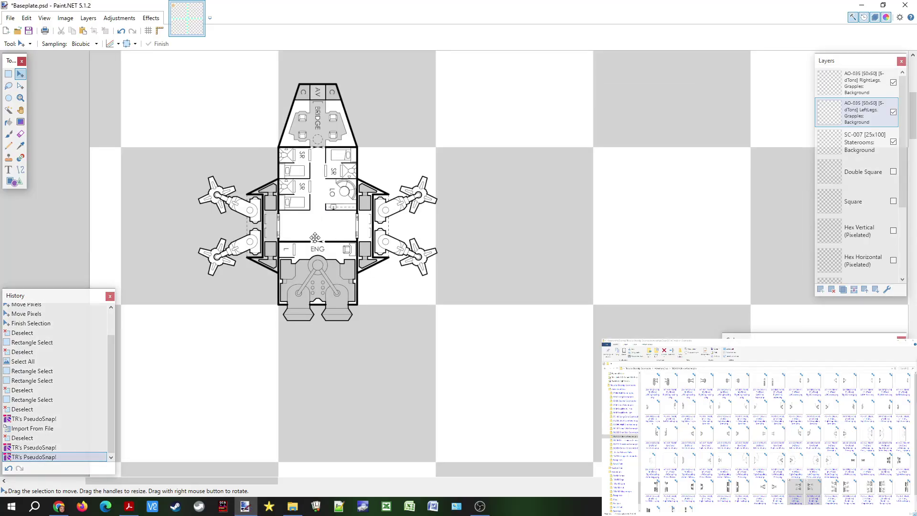
{"action": "scroll", "coordinate": [372, 211], "scroll_direction": "up", "scroll_amount": 2}
{"action": "scroll", "coordinate": [363, 202], "scroll_direction": "up", "scroll_amount": 2}
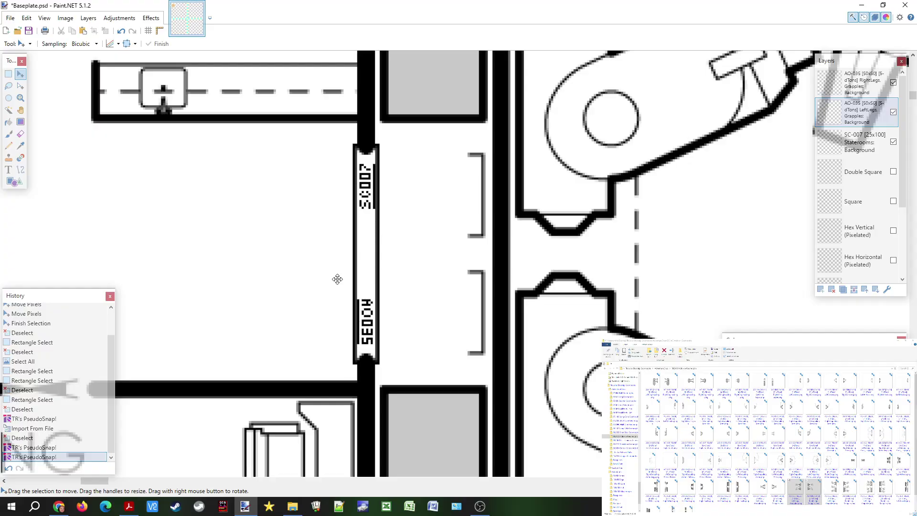
{"action": "scroll", "coordinate": [338, 276], "scroll_direction": "down", "scroll_amount": 3}
{"action": "scroll", "coordinate": [352, 216], "scroll_direction": "down", "scroll_amount": 2}
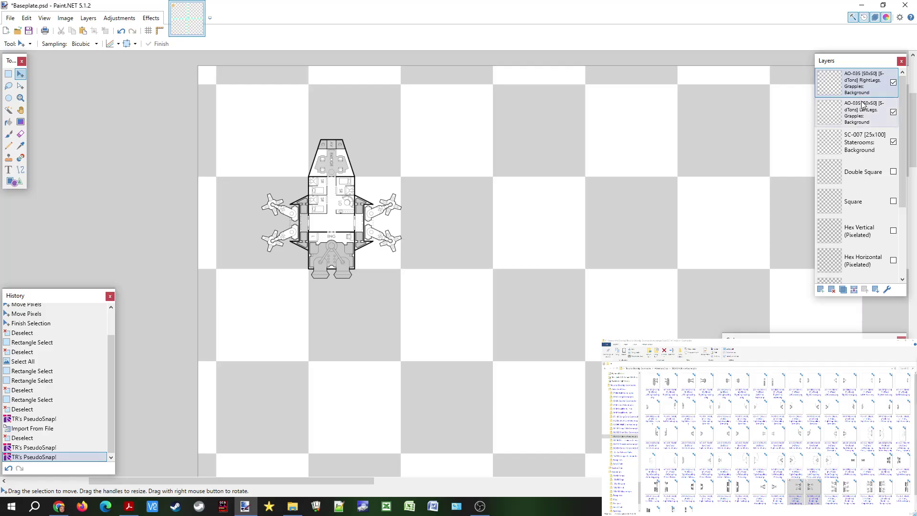
{"action": "left_click", "coordinate": [858, 146]}
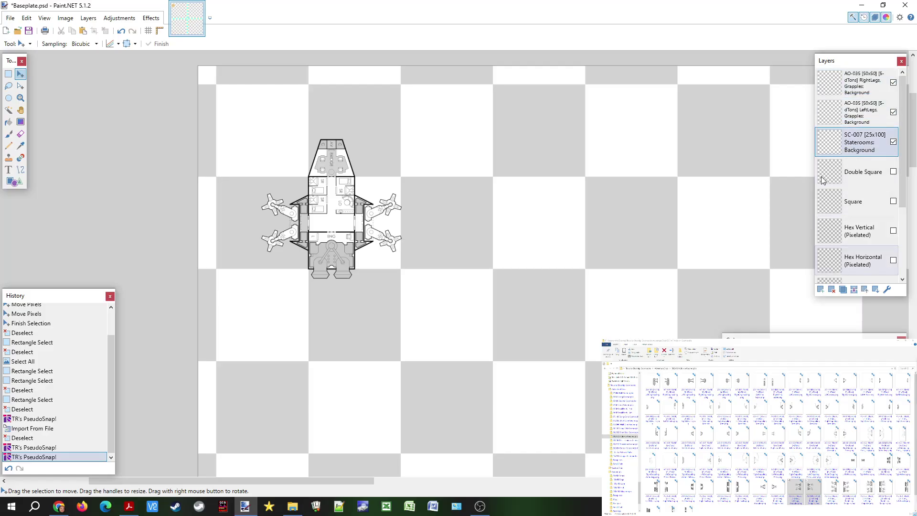
{"action": "left_click", "coordinate": [847, 80]}
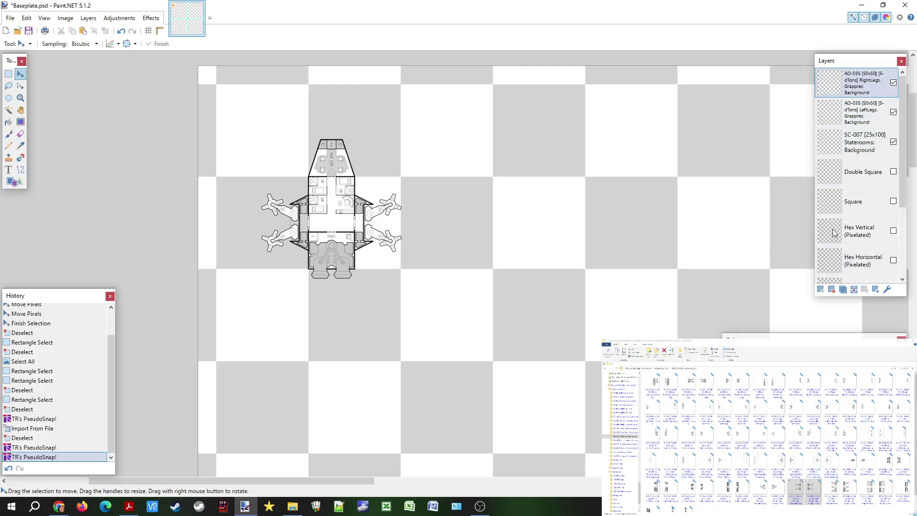
{"action": "left_click", "coordinate": [854, 289]}
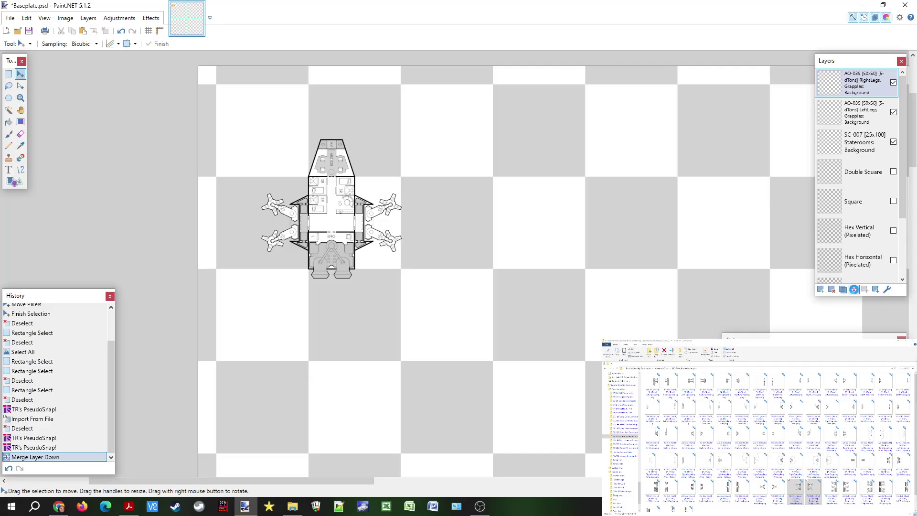
{"action": "left_click", "coordinate": [854, 289]}
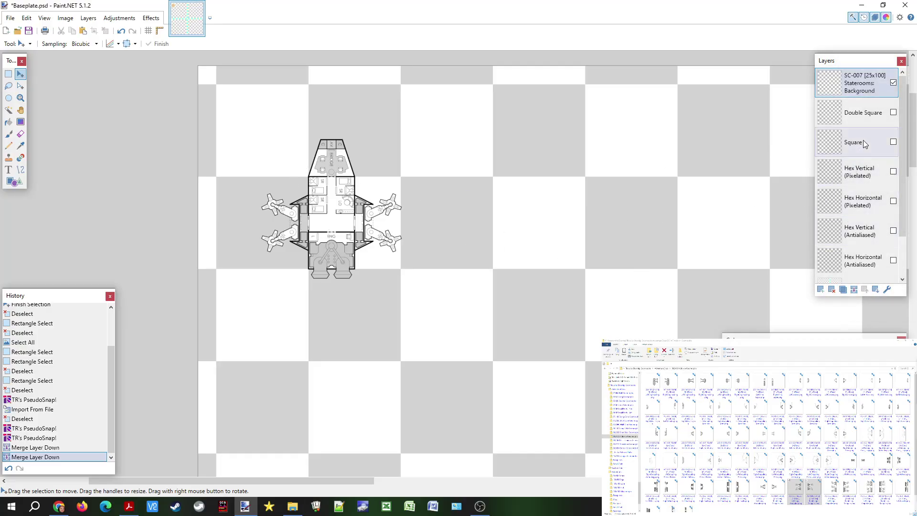
Step: On the Checkerboard layer, select the eight outer squares around the ship with Magic Wand and add the middle square with Rectangle Select
{"action": "scroll", "coordinate": [881, 167], "scroll_direction": "down", "scroll_amount": 1}
{"action": "left_click", "coordinate": [867, 239]}
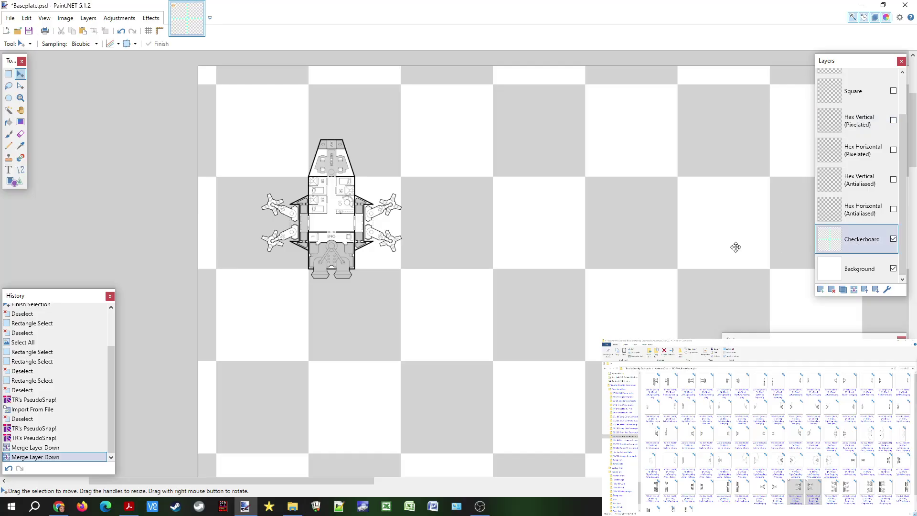
{"action": "key", "text": "s"}
{"action": "key", "text": "s"}
{"action": "key", "text": "s"}
{"action": "key", "text": "s"}
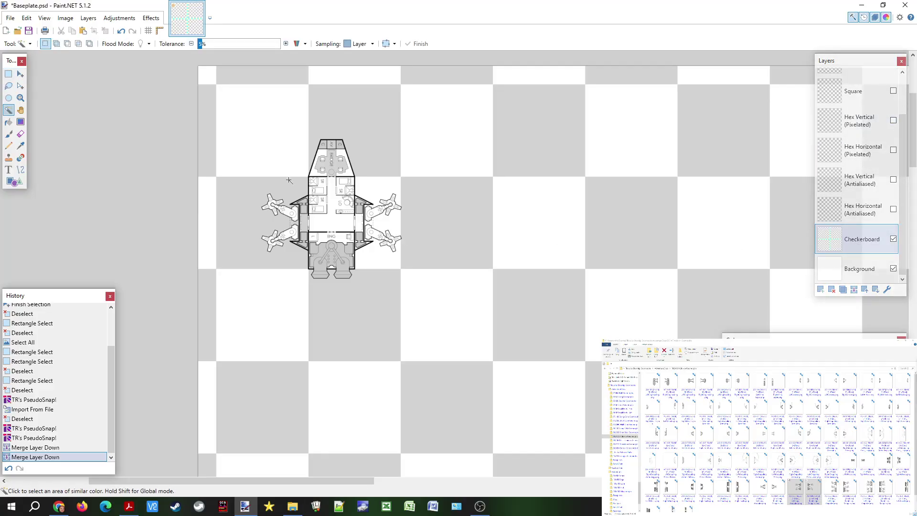
{"action": "left_click", "coordinate": [273, 112]}
{"action": "left_click", "coordinate": [282, 185], "text": "ctrl"}
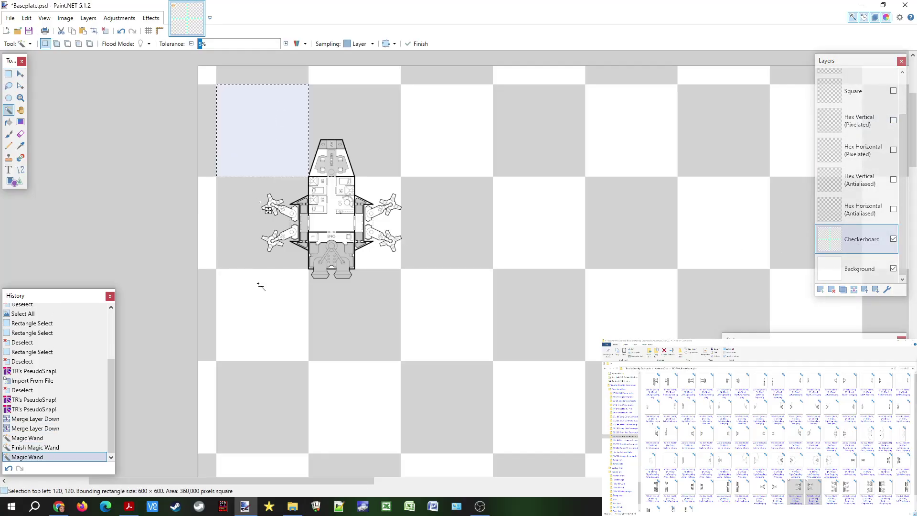
{"action": "left_click", "coordinate": [256, 307], "text": "ctrl"}
{"action": "left_click", "coordinate": [361, 311], "text": "ctrl"}
{"action": "left_click", "coordinate": [427, 310], "text": "ctrl"}
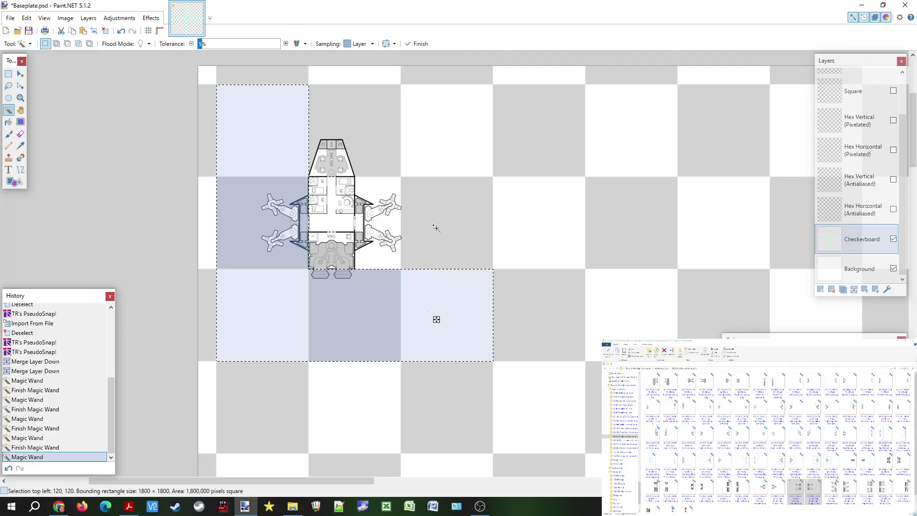
{"action": "left_click", "coordinate": [435, 227], "text": "ctrl"}
{"action": "left_click", "coordinate": [435, 156], "text": "ctrl"}
{"action": "left_click", "coordinate": [370, 127], "text": "ctrl"}
{"action": "key", "text": "s"}
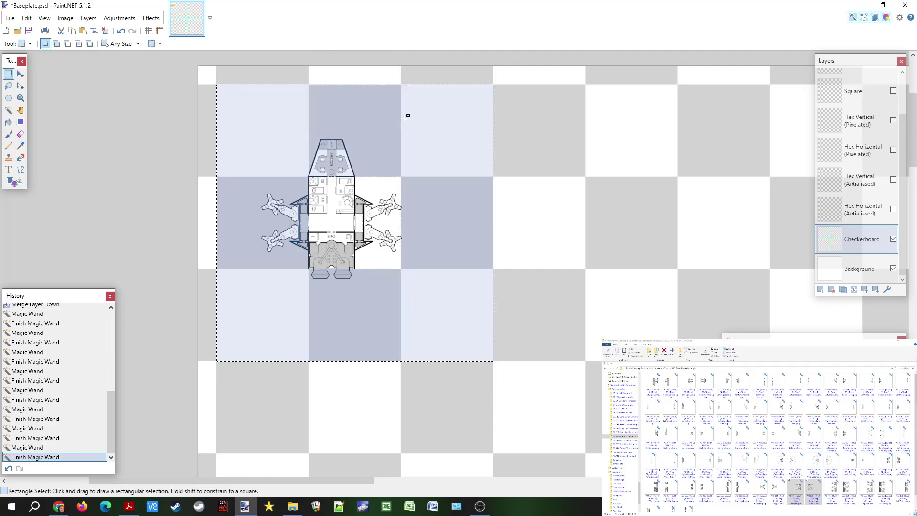
{"action": "left_click_drag", "start_coordinate": [274, 143], "coordinate": [455, 280]}
{"action": "left_click_drag", "start_coordinate": [481, 313], "coordinate": [480, 313]}
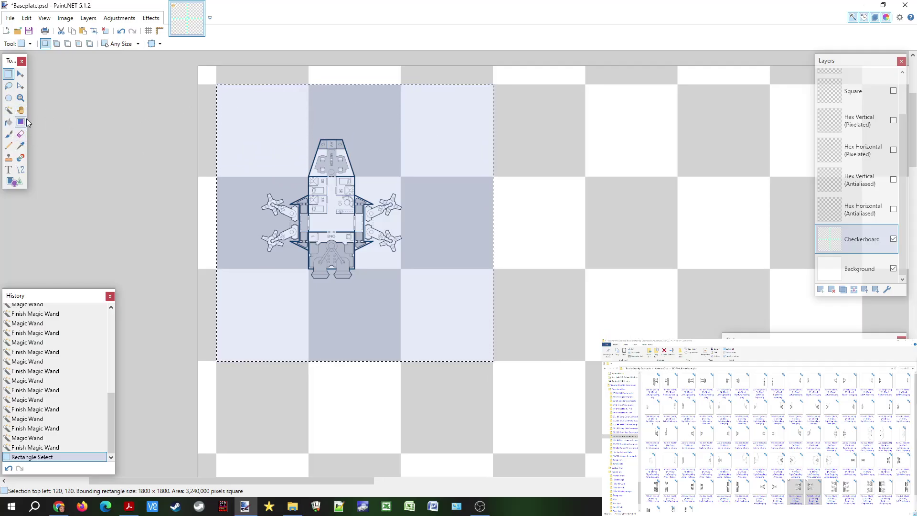
Step: Reselect the ship's 3 × 3 block of checkerboard squares, including the middle one, using only Magic Wand, and switch to Rectangle Select
{"action": "left_click", "coordinate": [9, 110]}
{"action": "left_click", "coordinate": [272, 122]}
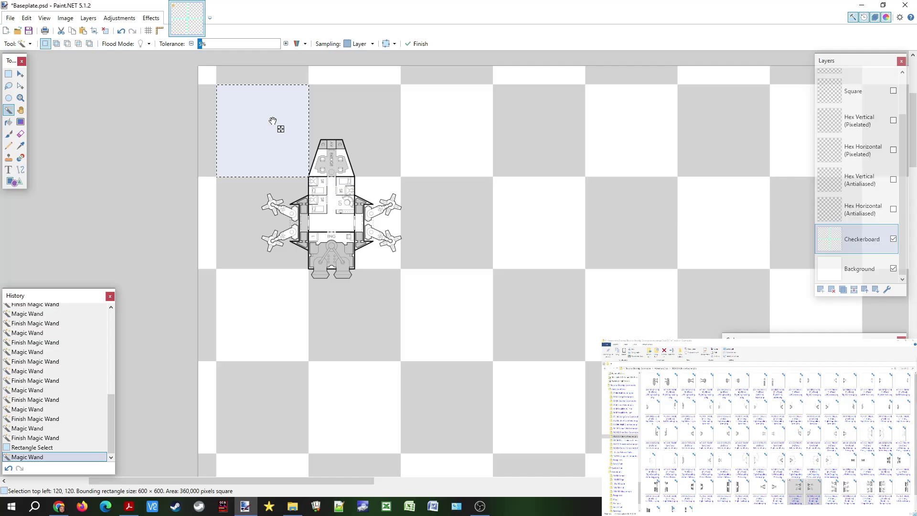
{"action": "left_click", "coordinate": [272, 240]}
{"action": "left_click", "coordinate": [267, 313], "text": "ctrl"}
{"action": "left_click", "coordinate": [344, 317], "text": "ctrl"}
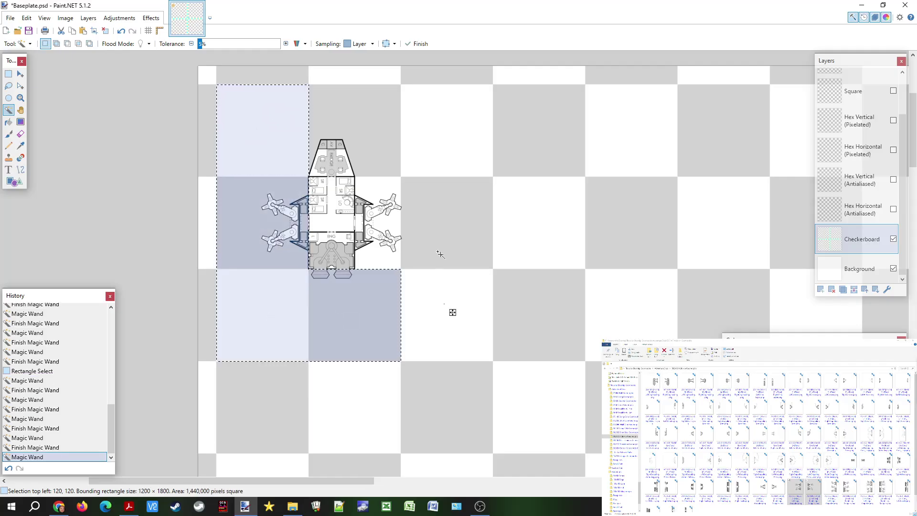
{"action": "left_click", "coordinate": [452, 311], "text": "ctrl"}
{"action": "left_click", "coordinate": [429, 129], "text": "ctrl"}
{"action": "left_click", "coordinate": [353, 137], "text": "ctrl"}
{"action": "left_click", "coordinate": [357, 213], "text": "ctrl"}
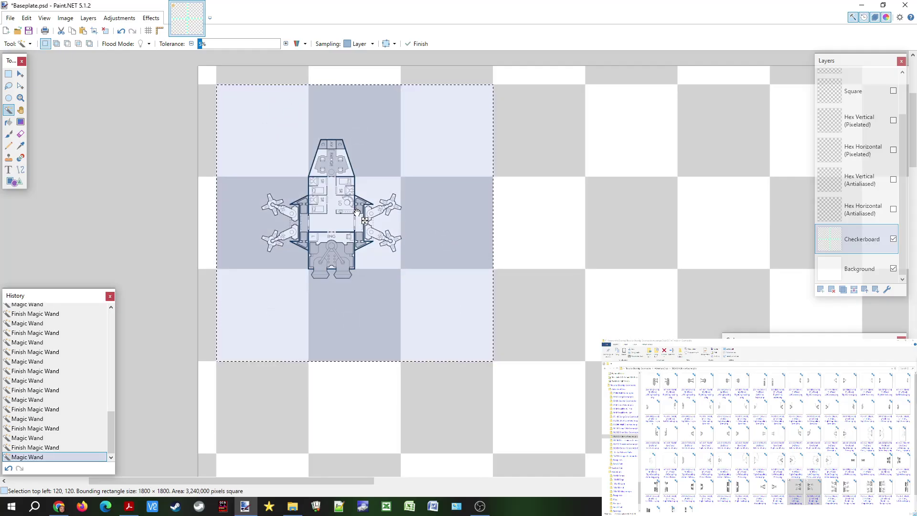
{"action": "key", "text": "s"}
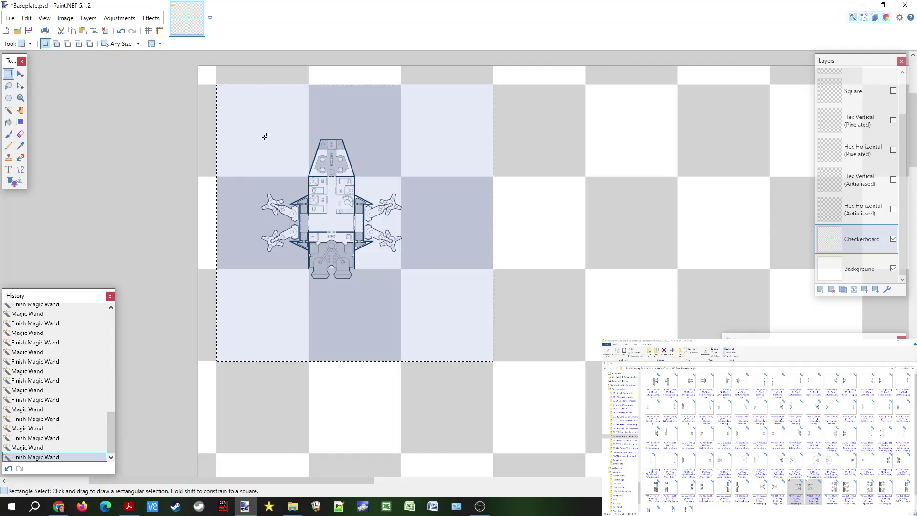
Step: Crop the image to the selected 3 × 3 block of checkerboard squares around the ship
{"action": "left_click_drag", "start_coordinate": [255, 118], "coordinate": [462, 304]}
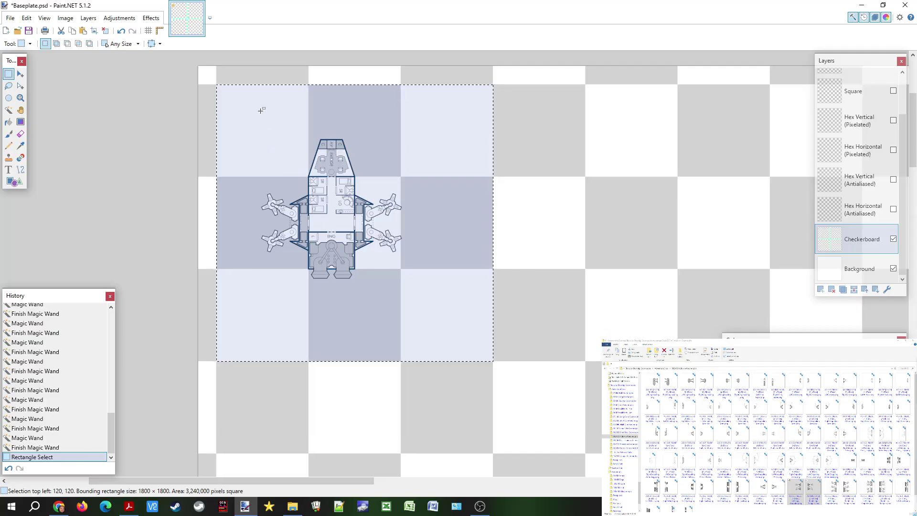
{"action": "left_click", "coordinate": [27, 18]}
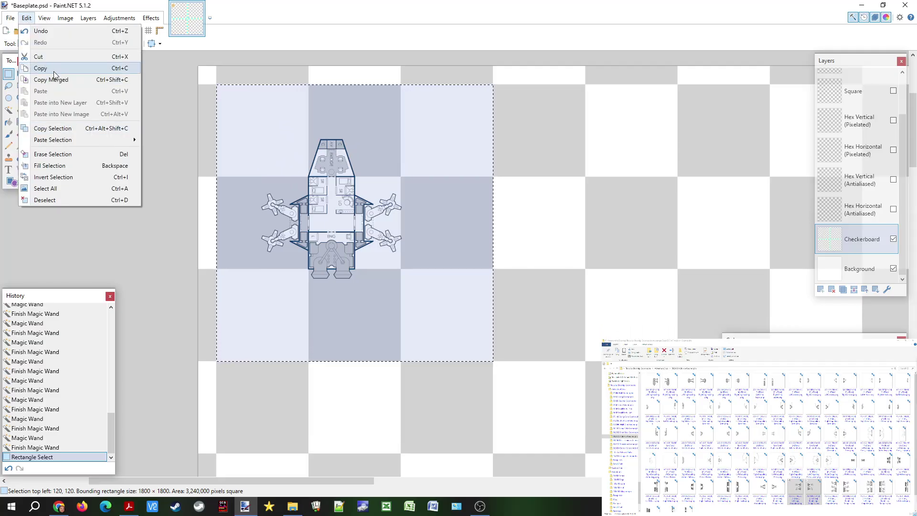
{"action": "left_click", "coordinate": [60, 83]}
{"action": "left_click", "coordinate": [49, 18]}
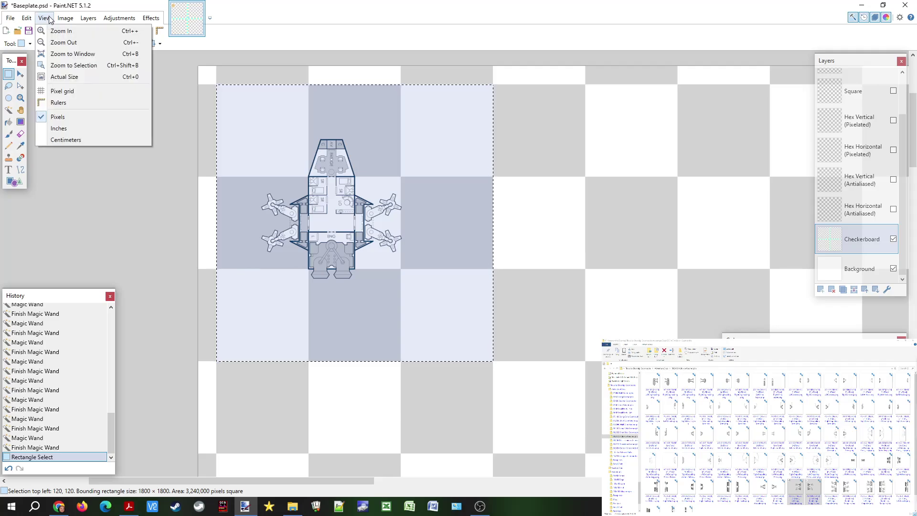
{"action": "mouse_move", "coordinate": [64, 22]}
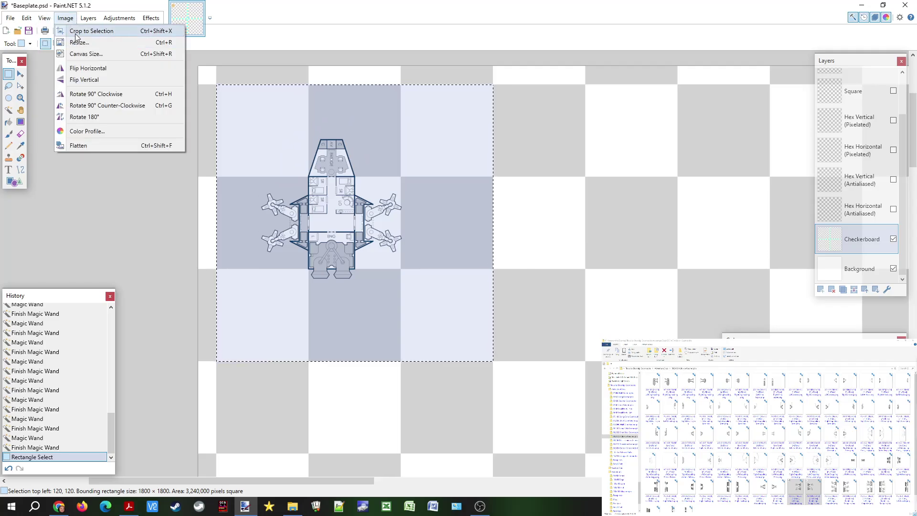
{"action": "left_click", "coordinate": [69, 20]}
{"action": "key", "text": "ctrl+shift+x"}
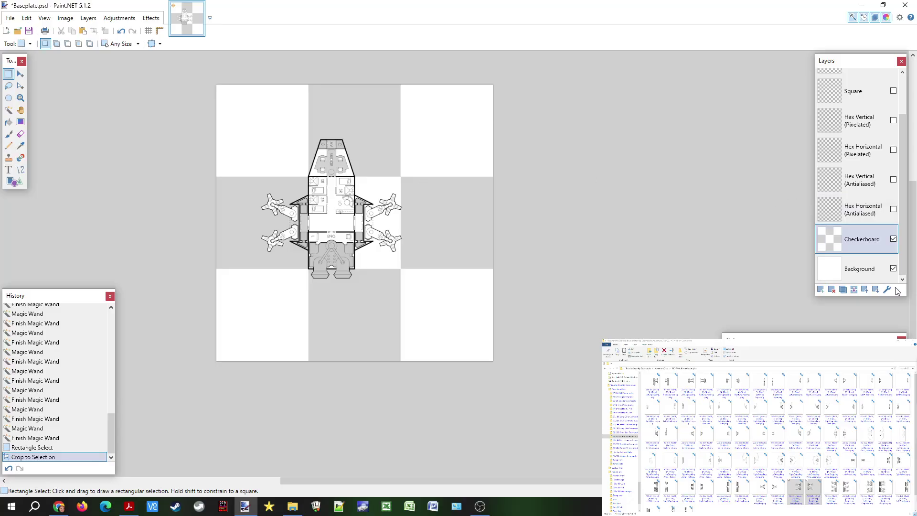
Step: Delete the Checkerboard layer and make the Double Square grid layer visible
{"action": "left_click", "coordinate": [832, 290]}
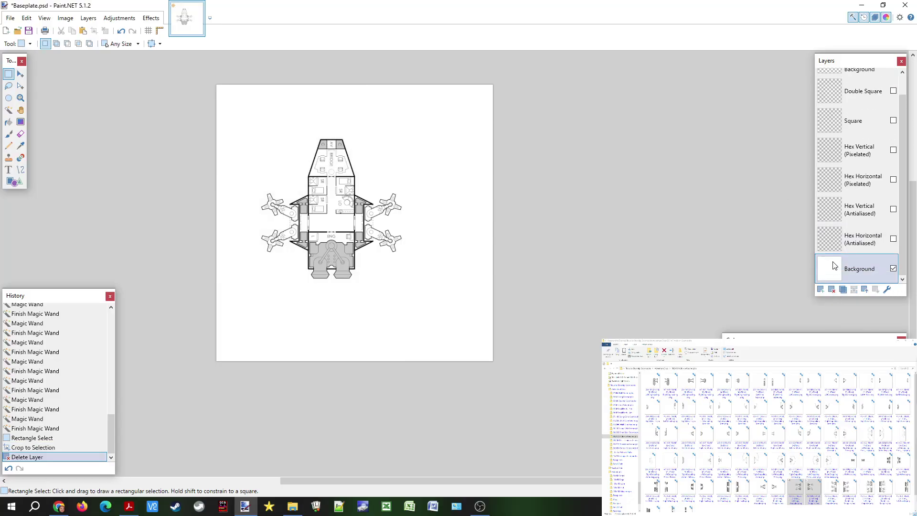
{"action": "left_click", "coordinate": [885, 125]}
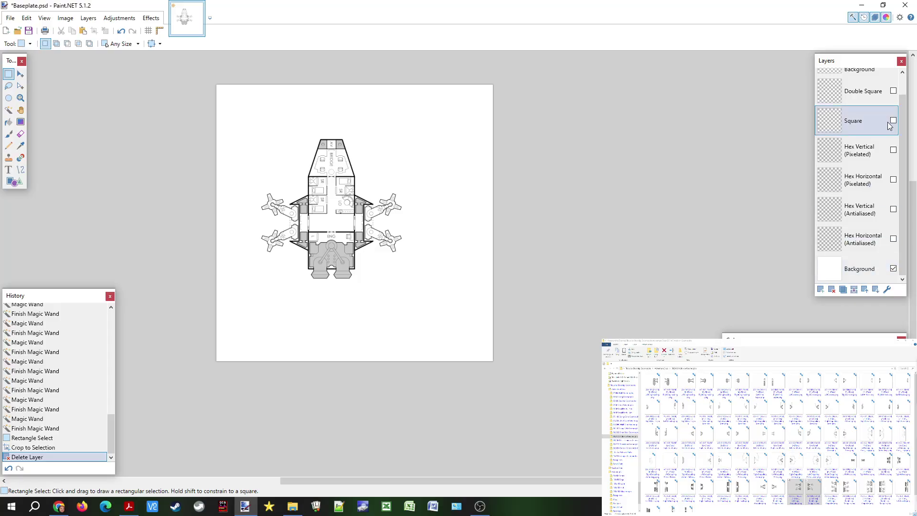
{"action": "left_click", "coordinate": [864, 92]}
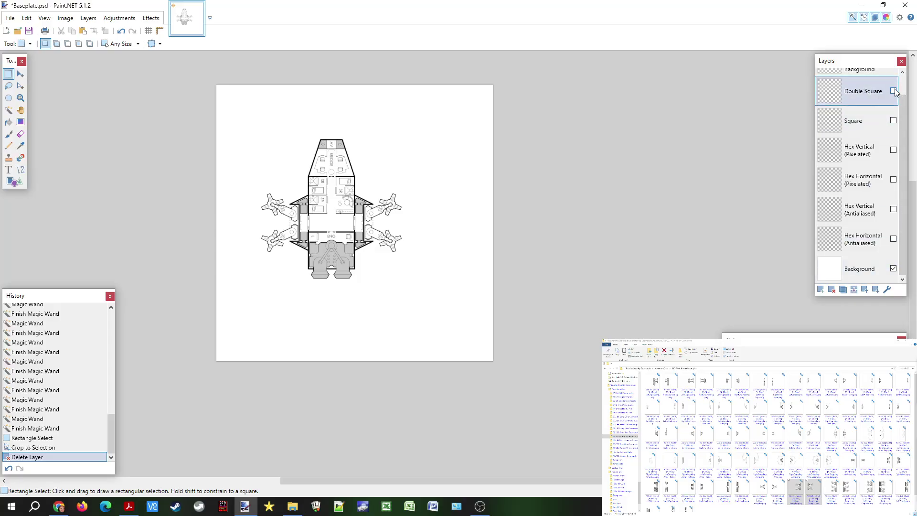
{"action": "left_click", "coordinate": [893, 91]}
Step: Measure a dashed and a full grid square beside the bridge with Rectangle Select, and check the ship's walls against the grid from bridge to engines
{"action": "scroll", "coordinate": [309, 147], "scroll_direction": "up", "scroll_amount": 5}
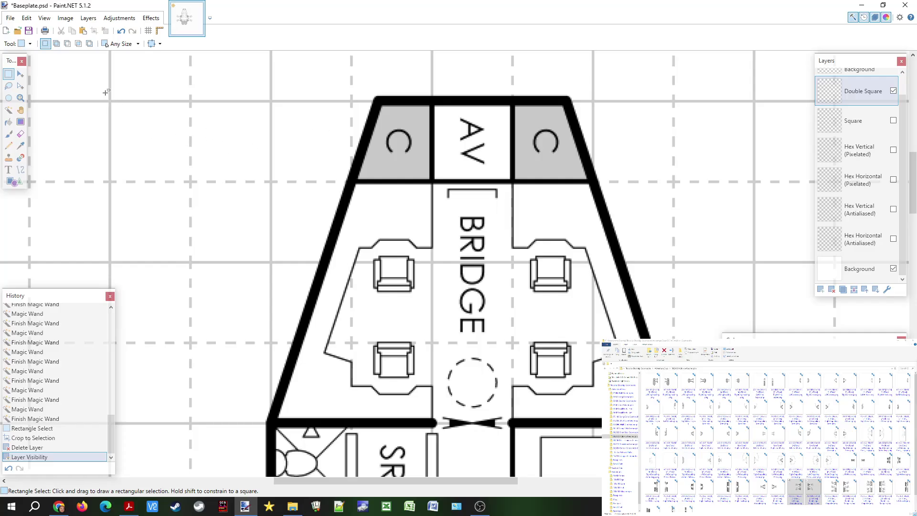
{"action": "left_click_drag", "start_coordinate": [112, 102], "coordinate": [191, 178]}
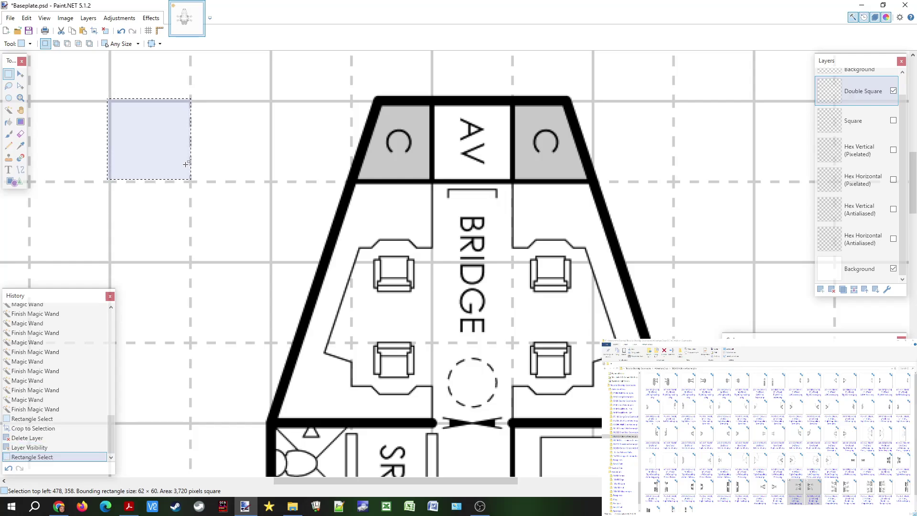
{"action": "left_click", "coordinate": [115, 101]}
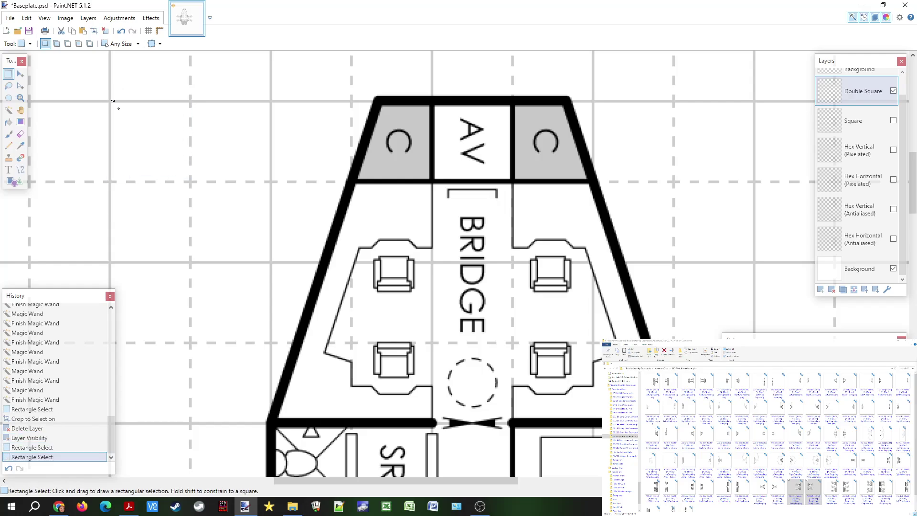
{"action": "left_click_drag", "start_coordinate": [112, 101], "coordinate": [268, 260]}
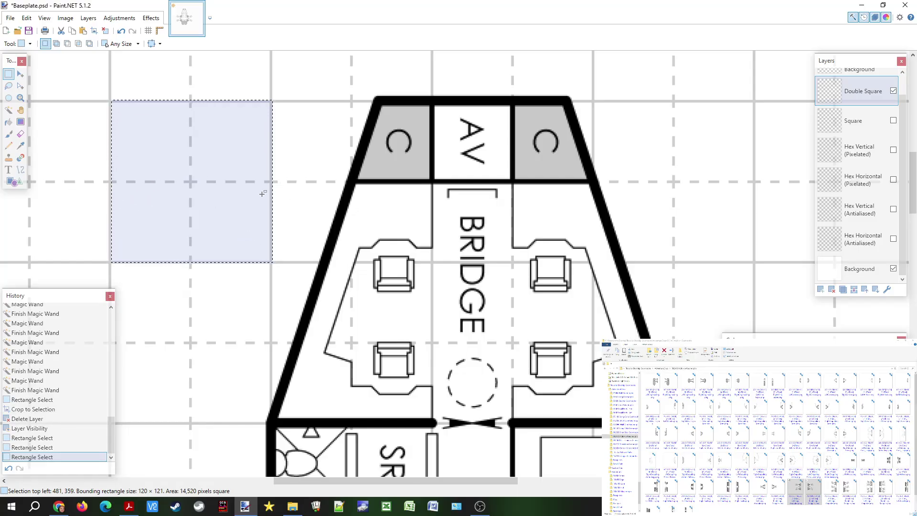
{"action": "scroll", "coordinate": [448, 245], "scroll_direction": "down", "scroll_amount": 5}
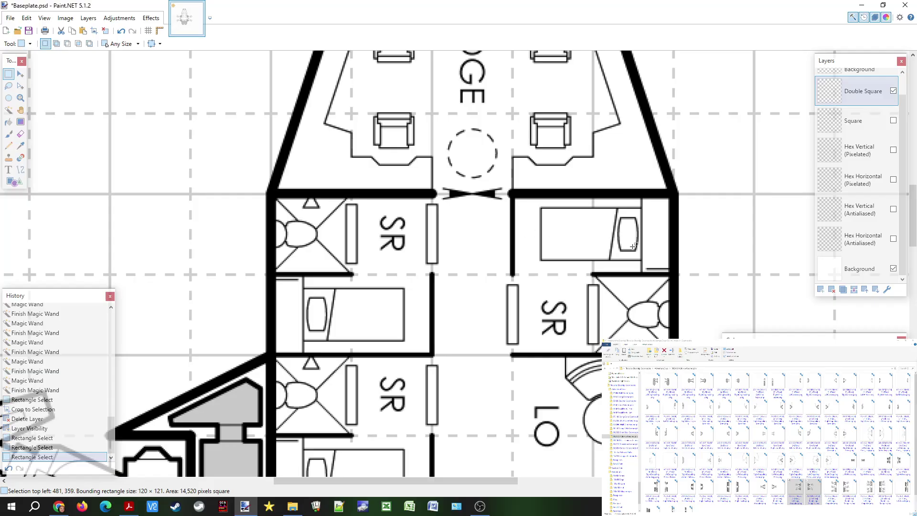
{"action": "scroll", "coordinate": [465, 261], "scroll_direction": "down", "scroll_amount": 3}
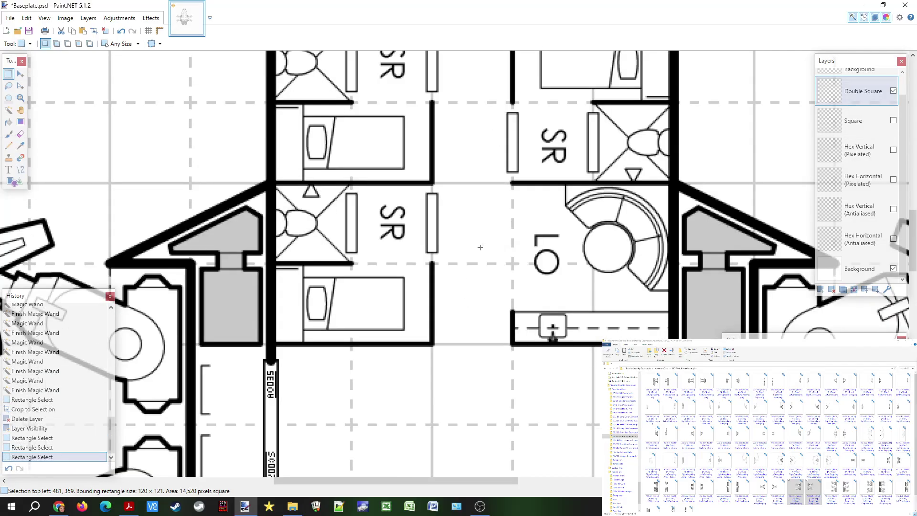
{"action": "scroll", "coordinate": [487, 212], "scroll_direction": "down", "scroll_amount": 6}
{"action": "scroll", "coordinate": [492, 235], "scroll_direction": "down", "scroll_amount": 5}
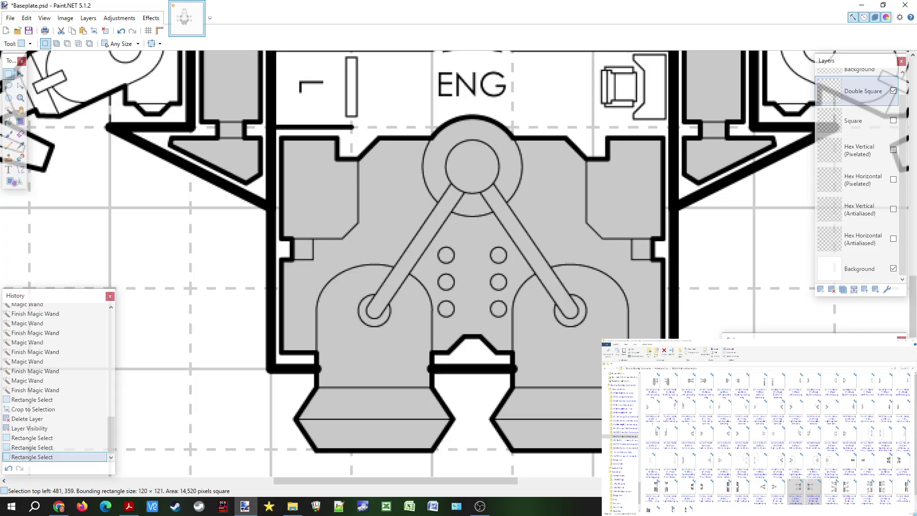
{"action": "scroll", "coordinate": [577, 347], "scroll_direction": "down", "scroll_amount": 6}
{"action": "scroll", "coordinate": [458, 278], "scroll_direction": "down", "scroll_amount": 5}
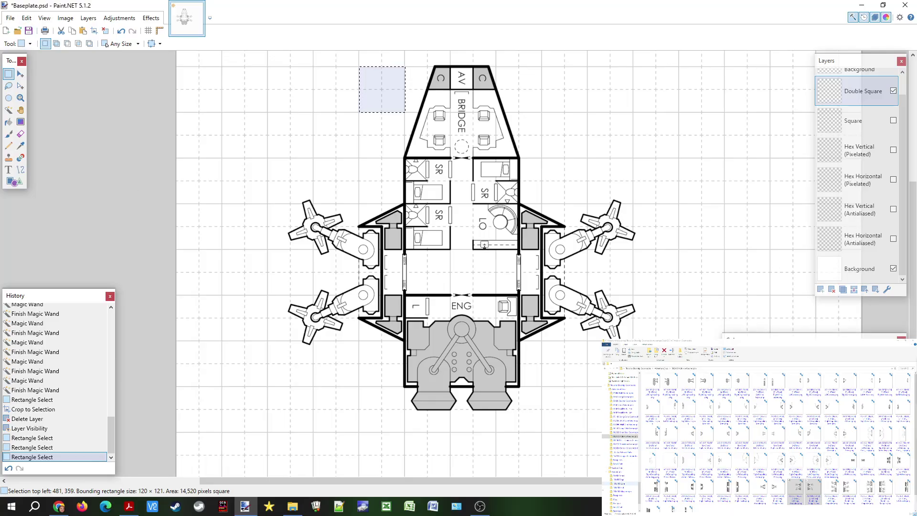
Step: Check the ship's orientation in the Dynamo class PDF, and rotate the whole image 90° counter-clockwise in Paint.NET to match it
{"action": "left_click", "coordinate": [129, 507]}
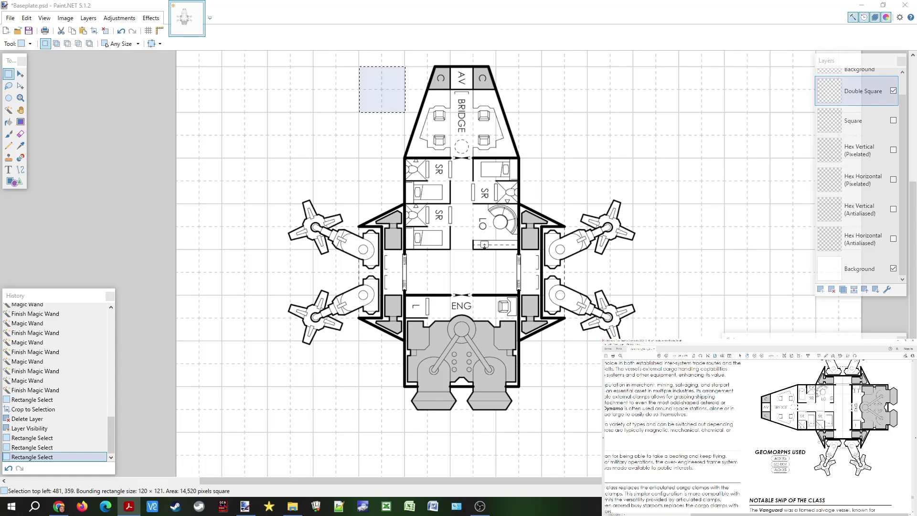
{"action": "scroll", "coordinate": [759, 437], "scroll_direction": "down", "scroll_amount": 2}
{"action": "scroll", "coordinate": [759, 437], "scroll_direction": "up", "scroll_amount": 5}
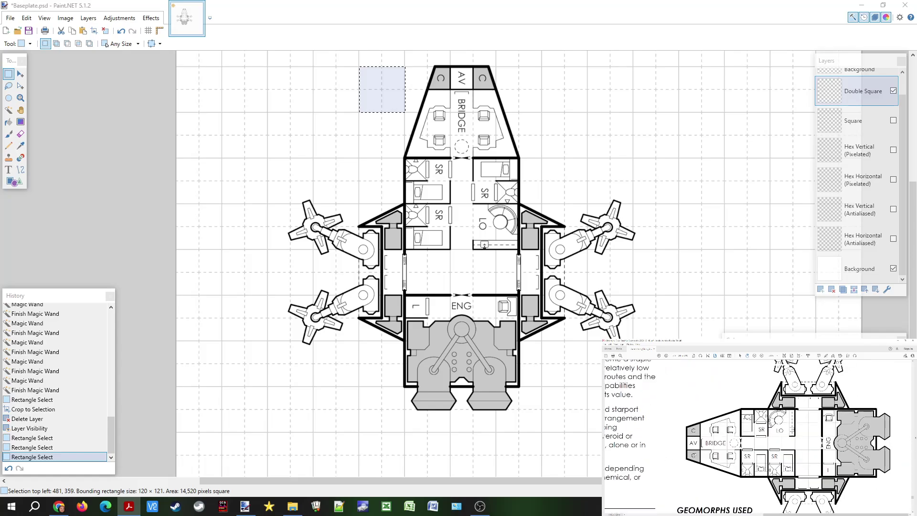
{"action": "scroll", "coordinate": [760, 438], "scroll_direction": "down", "scroll_amount": 3}
{"action": "left_click", "coordinate": [382, 6]}
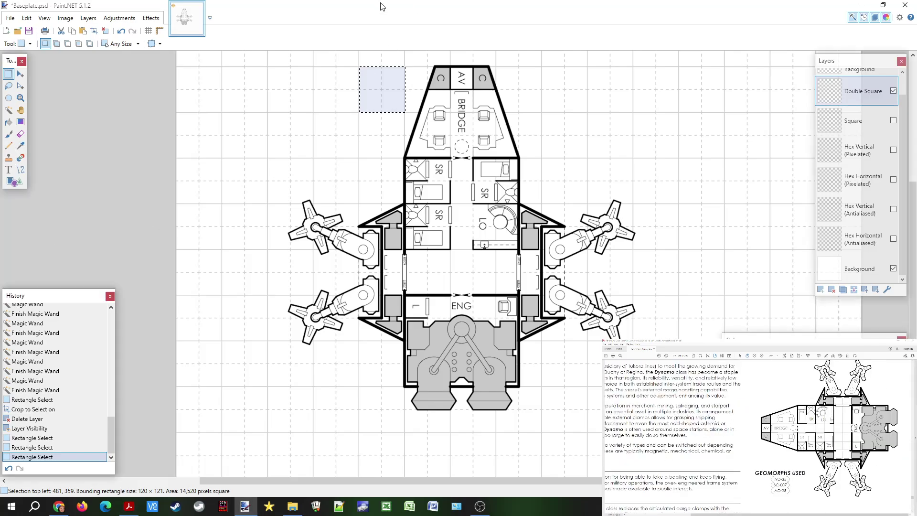
{"action": "left_click", "coordinate": [66, 18]}
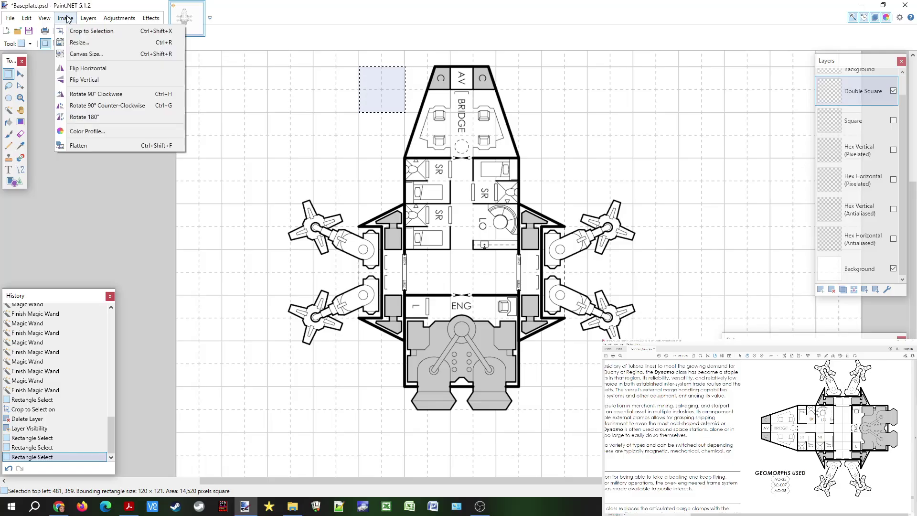
{"action": "left_click", "coordinate": [132, 105]}
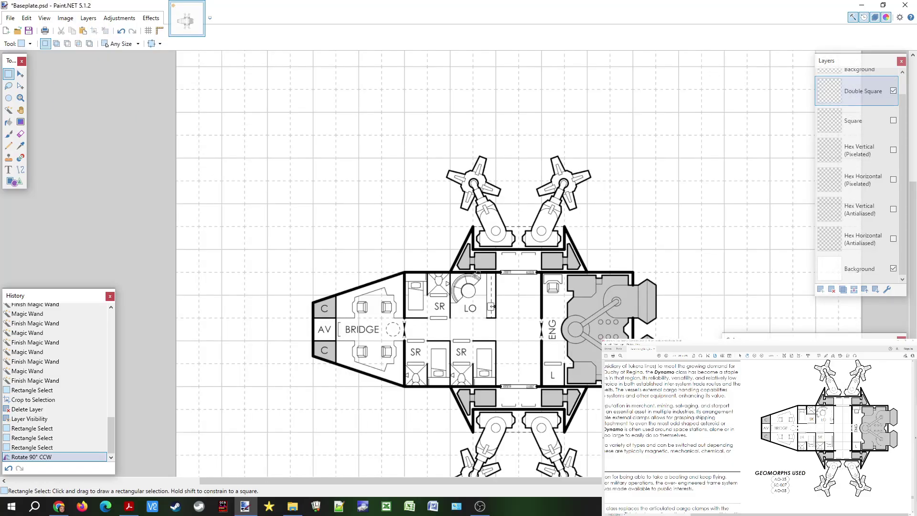
{"action": "scroll", "coordinate": [434, 304], "scroll_direction": "down", "scroll_amount": 1}
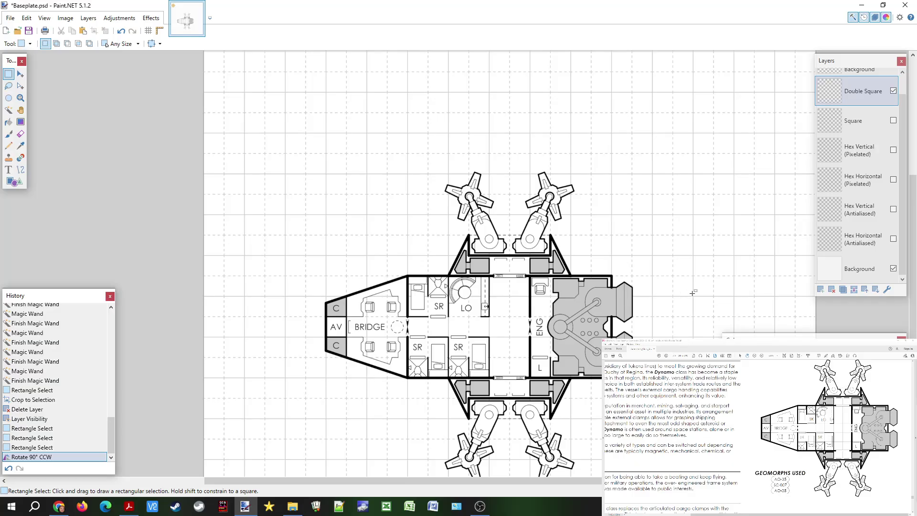
{"action": "scroll", "coordinate": [478, 337], "scroll_direction": "down", "scroll_amount": 1}
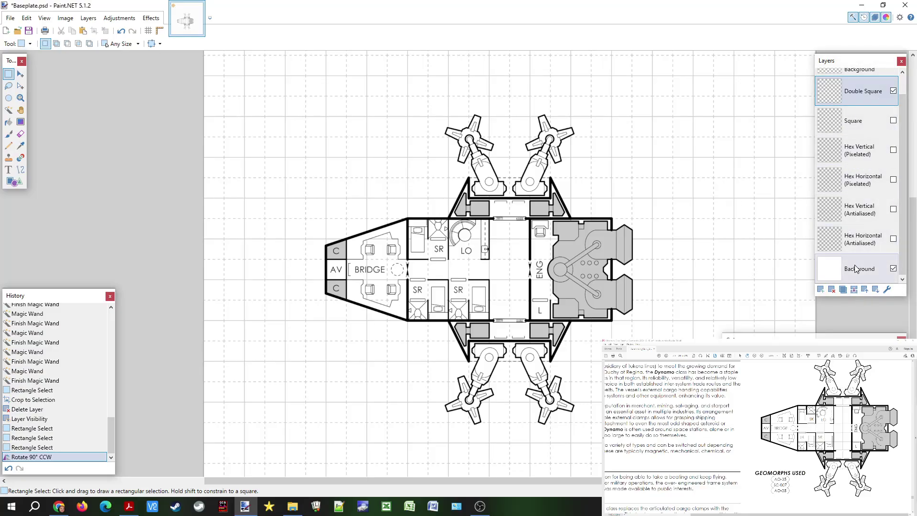
Step: Try merging the Double Square layer down, undo that merge, and flatten the whole image instead
{"action": "left_click", "coordinate": [854, 289]}
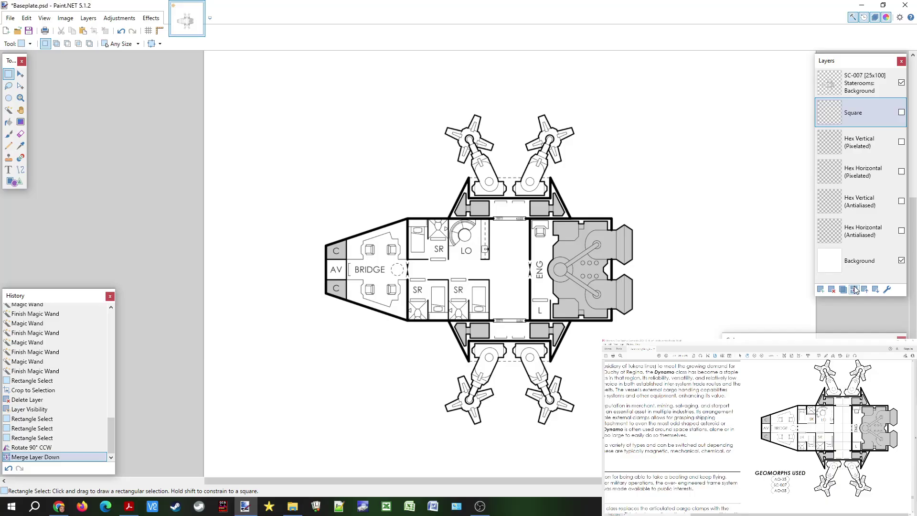
{"action": "key", "text": "ctrl+z"}
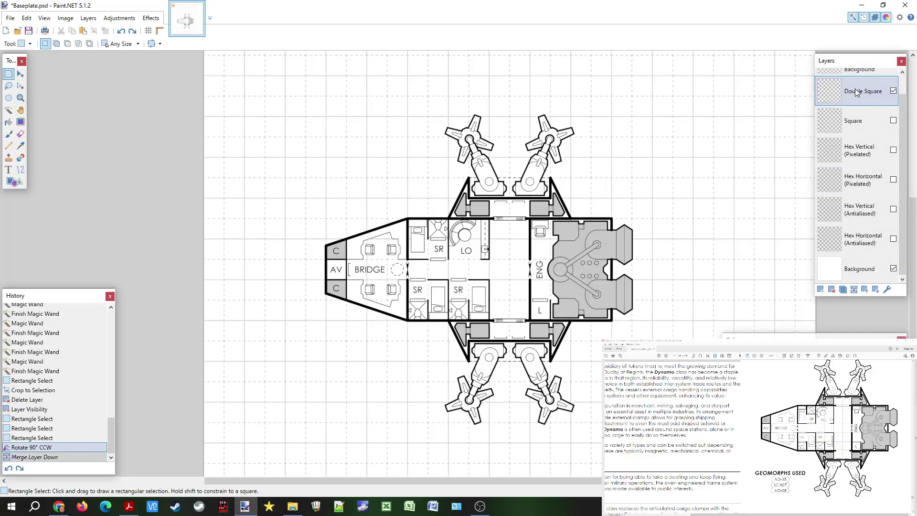
{"action": "scroll", "coordinate": [859, 162], "scroll_direction": "up", "scroll_amount": 1}
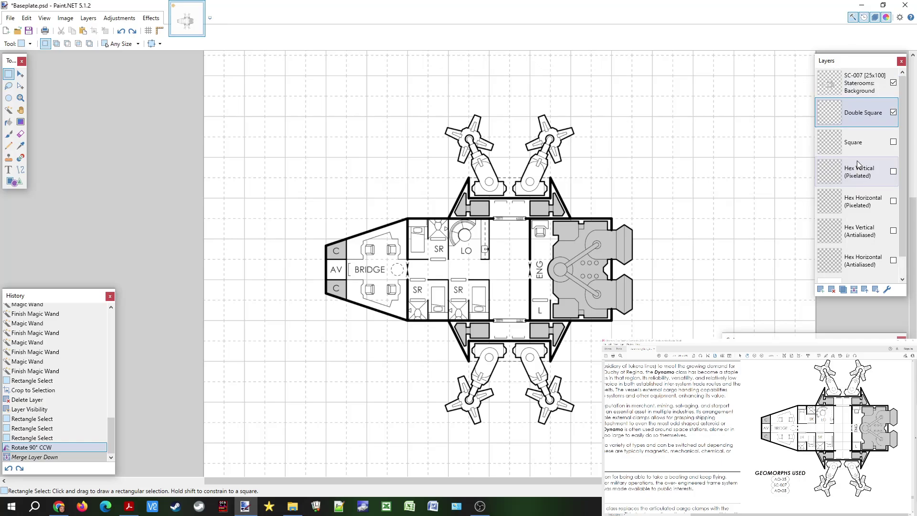
{"action": "left_click", "coordinate": [65, 18]}
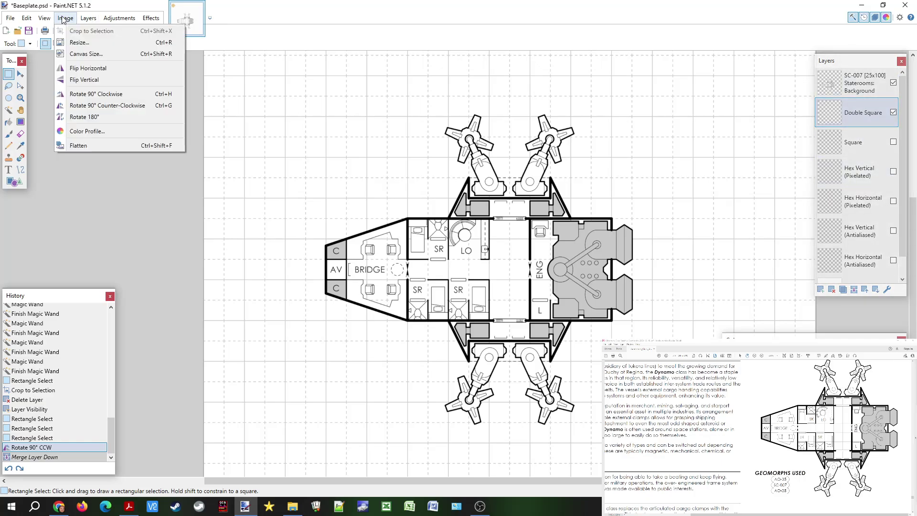
{"action": "left_click", "coordinate": [110, 148]}
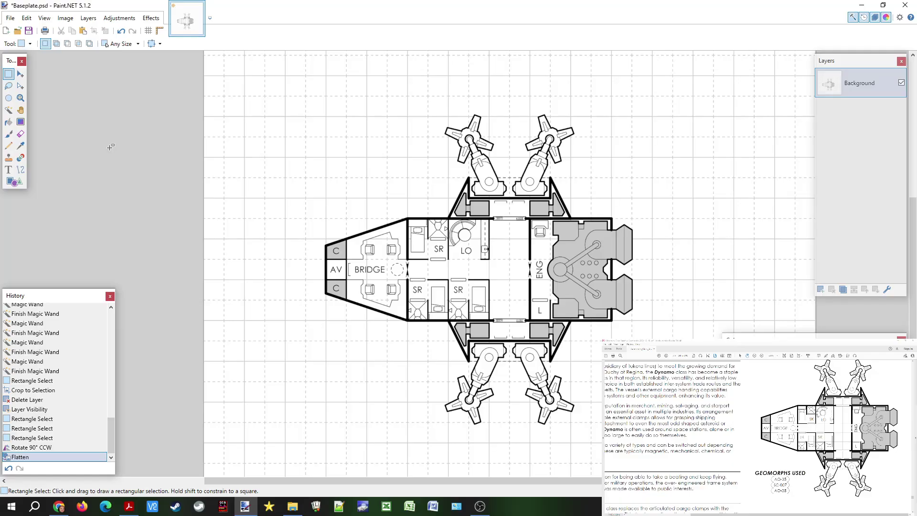
Step: Look up the ship's title in the PDF and save the image as a 32-bit PNG named Dynamo Class Cargo Transport in the Baseplates folder
{"action": "key", "text": "alt+Tab"}
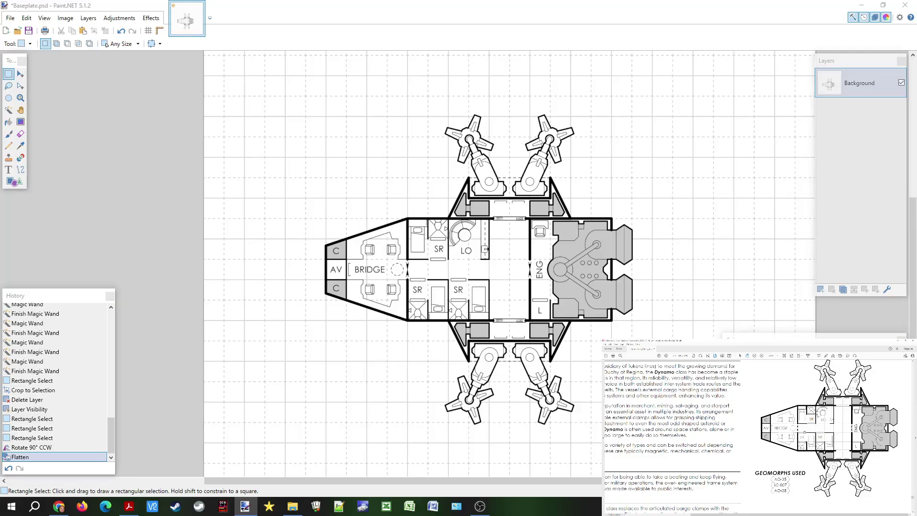
{"action": "scroll", "coordinate": [757, 436], "scroll_direction": "up", "scroll_amount": 2}
{"action": "scroll", "coordinate": [758, 445], "scroll_direction": "left", "scroll_amount": 2}
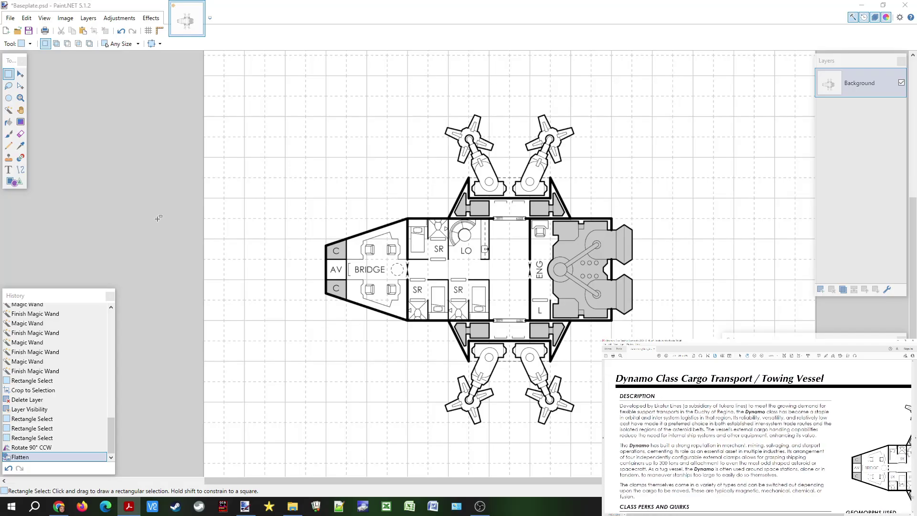
{"action": "left_click", "coordinate": [10, 18]}
{"action": "left_click", "coordinate": [29, 93]}
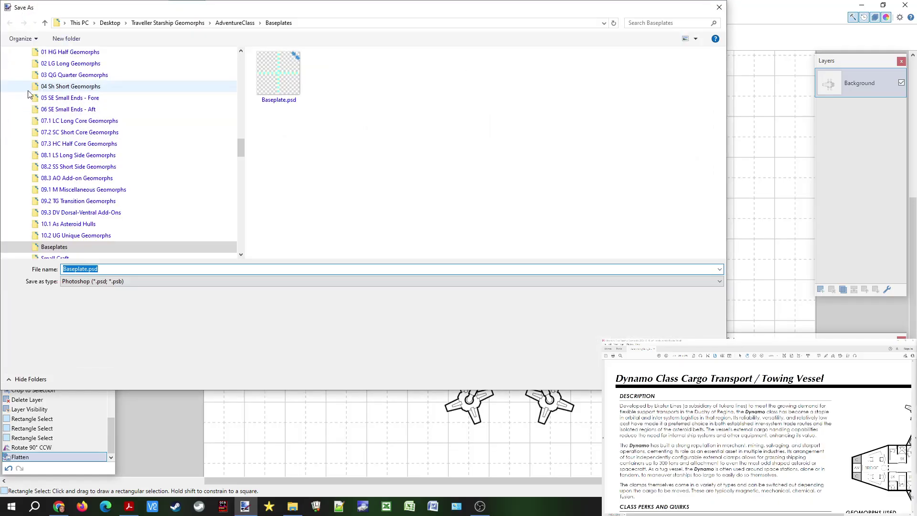
{"action": "type", "text": "Dynamo Class Cargo Transport"}
{"action": "left_click", "coordinate": [133, 282]}
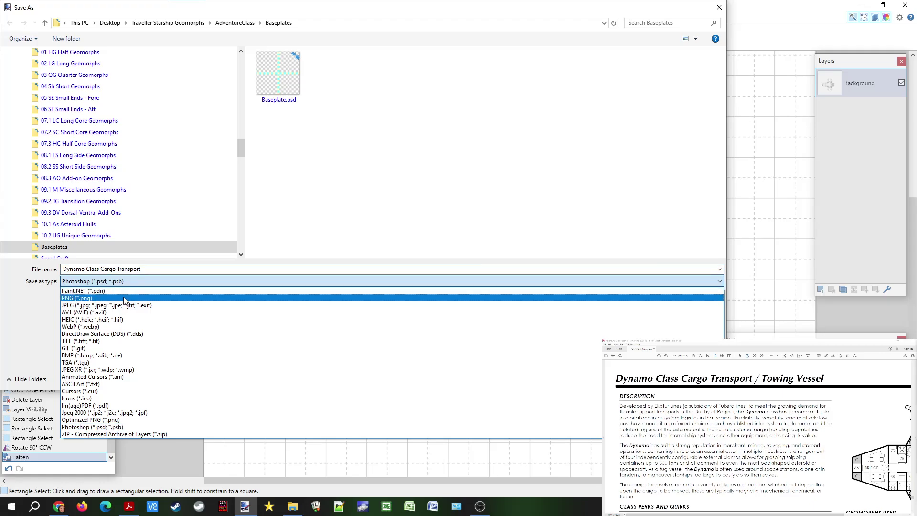
{"action": "left_click", "coordinate": [124, 301]}
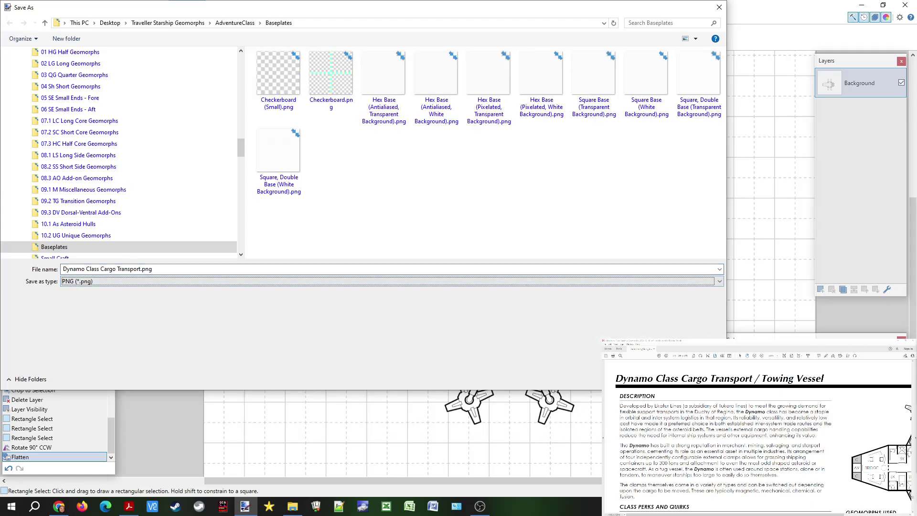
{"action": "key", "text": "Return"}
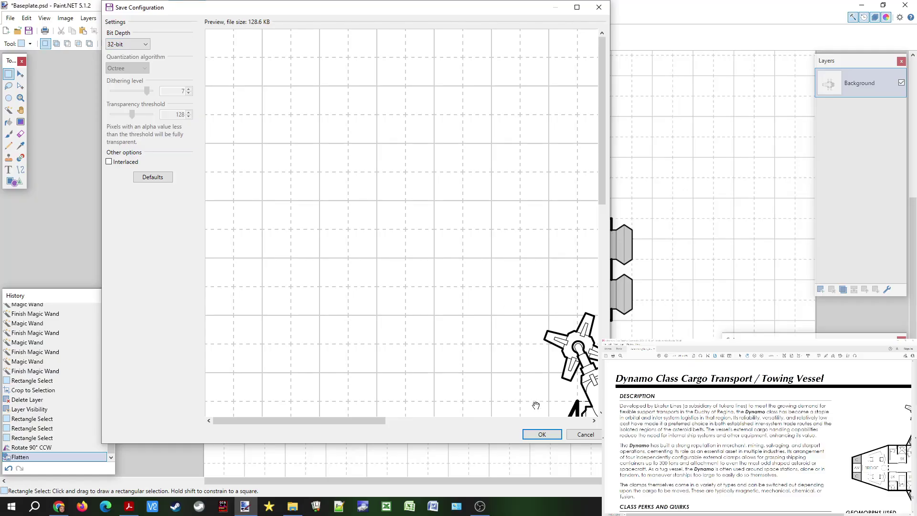
{"action": "left_click", "coordinate": [544, 435]}
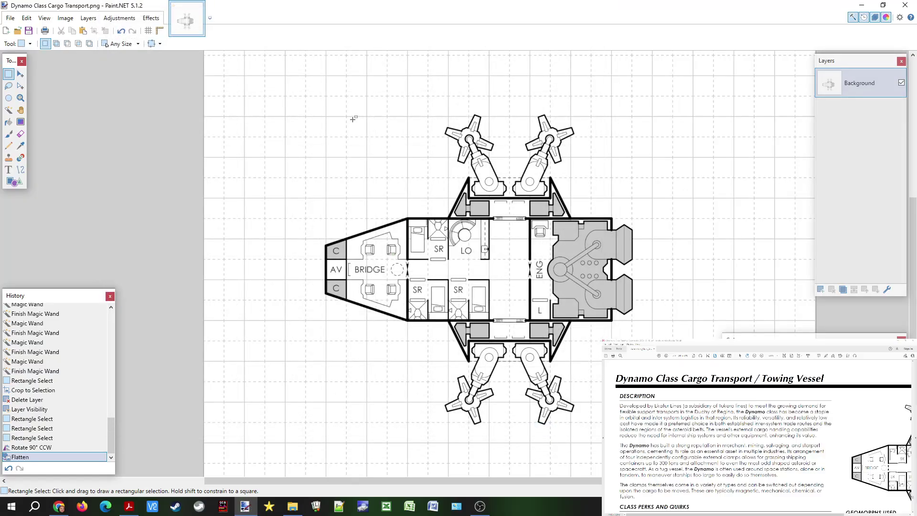
Step: Close the saved Dynamo Class image and open Baseplate.psd from the Baseplates folder in Paint.NET
{"action": "left_click", "coordinate": [200, 7]}
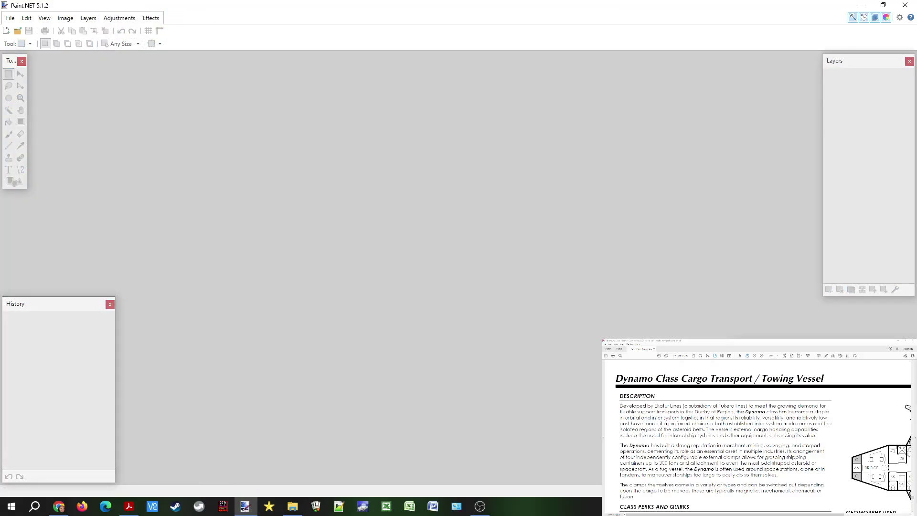
{"action": "left_click", "coordinate": [862, 5]}
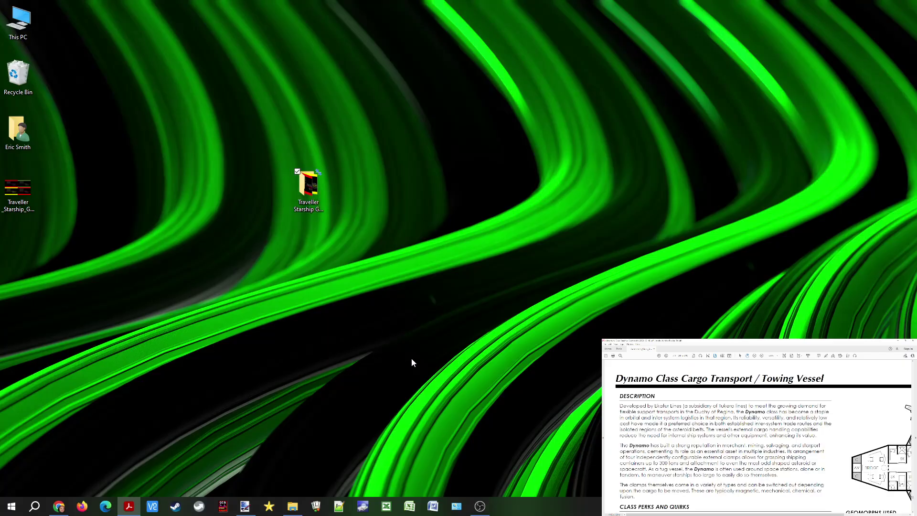
{"action": "left_click", "coordinate": [246, 506]}
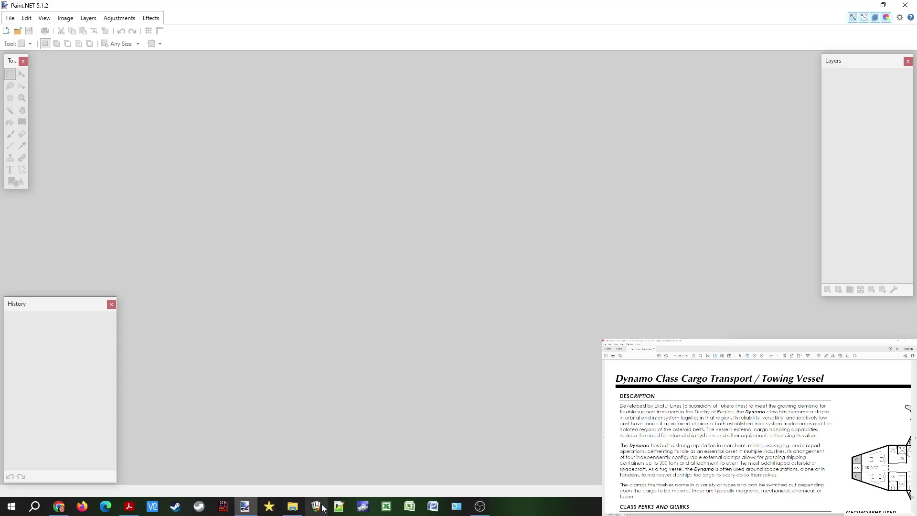
{"action": "left_click", "coordinate": [293, 506]}
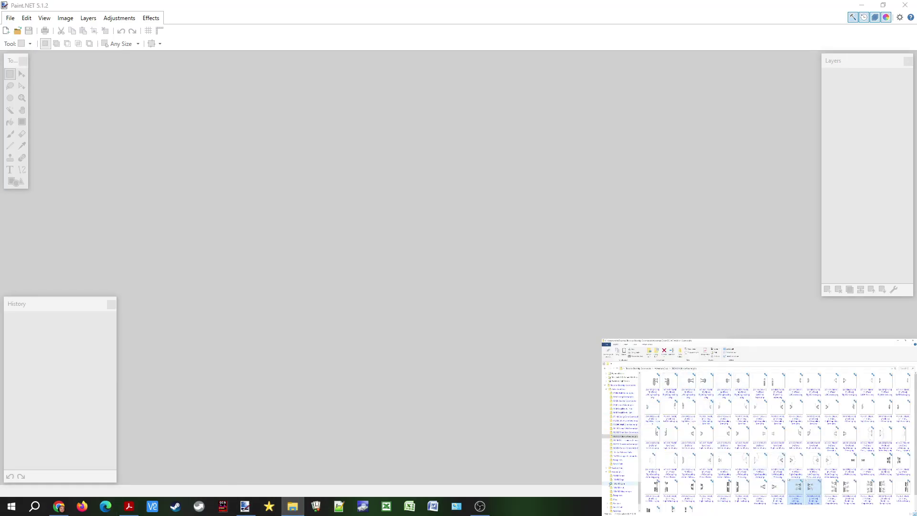
{"action": "left_click", "coordinate": [619, 459]}
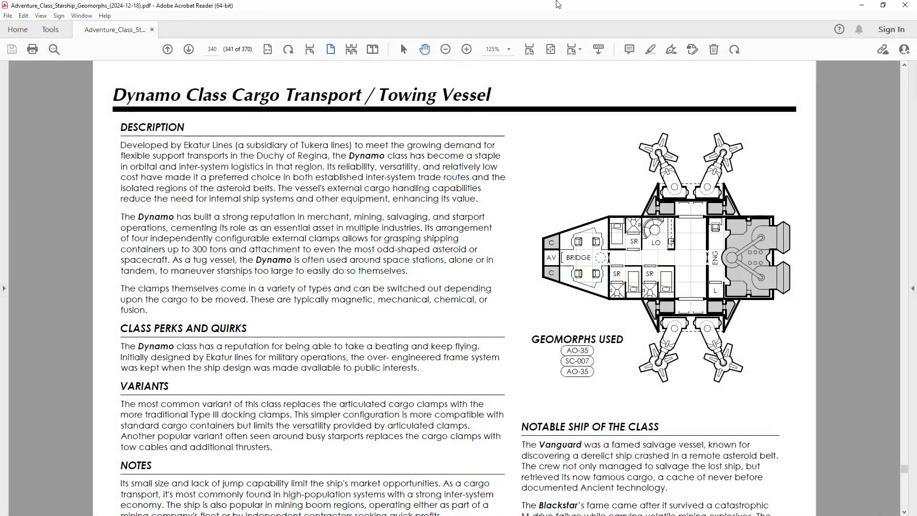
Step: Look up the Guardian Class Diplomatic Courier in the PDF and read which geomorphs its deck plan uses
{"action": "scroll", "coordinate": [311, 250], "scroll_direction": "down", "scroll_amount": 10}
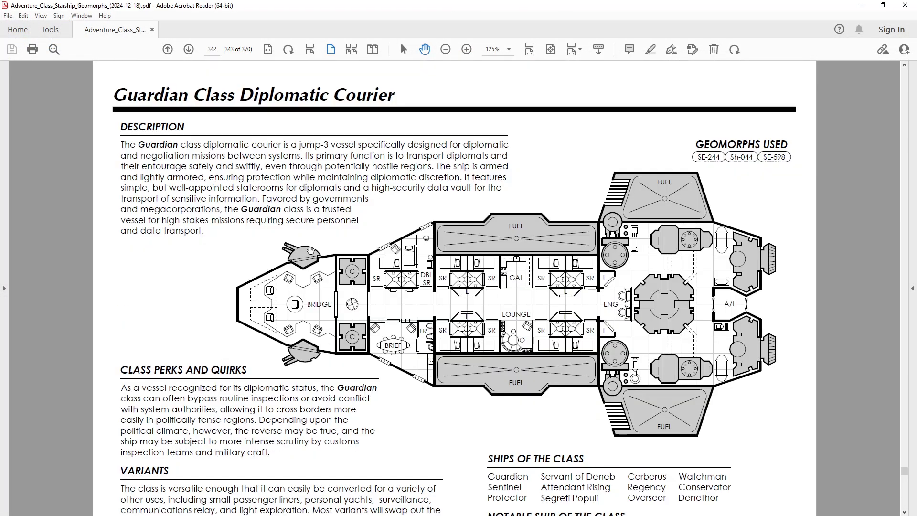
{"action": "scroll", "coordinate": [311, 250], "scroll_direction": "up", "scroll_amount": 12}
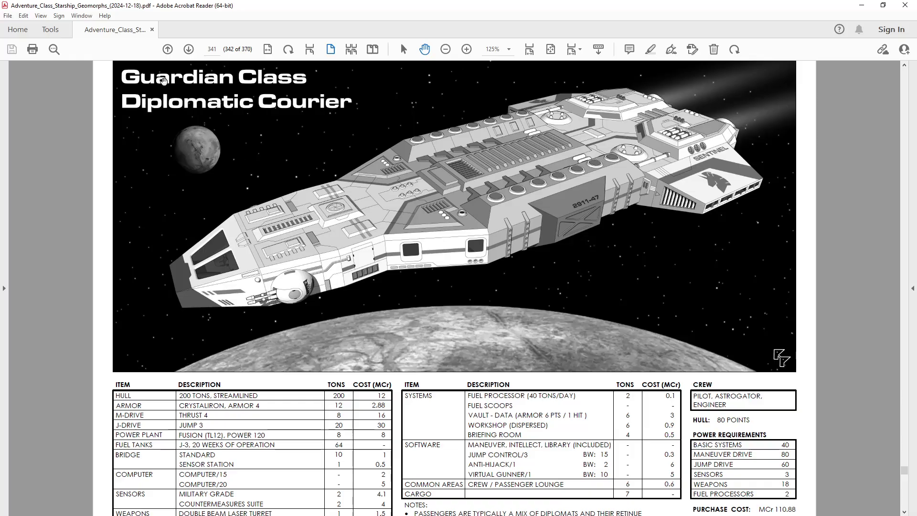
{"action": "scroll", "coordinate": [440, 179], "scroll_direction": "down", "scroll_amount": 10}
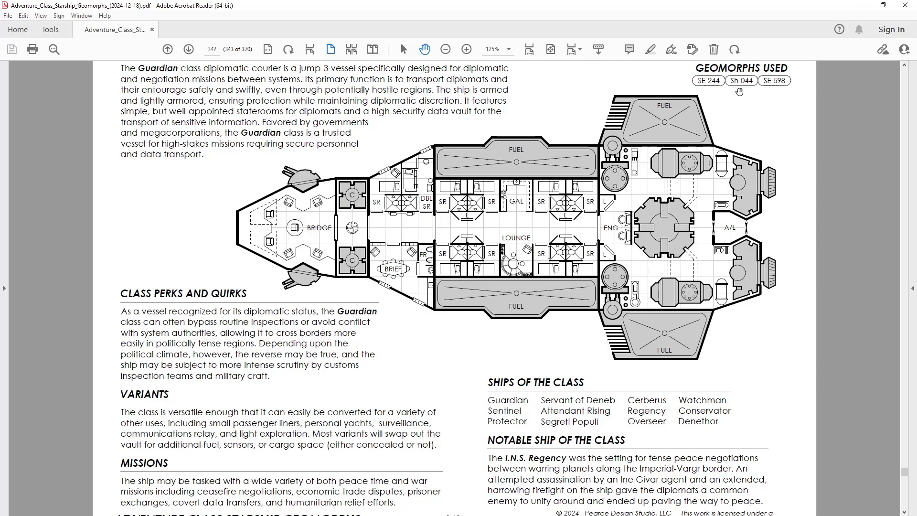
{"action": "left_click_drag", "start_coordinate": [556, 151], "coordinate": [556, 214]}
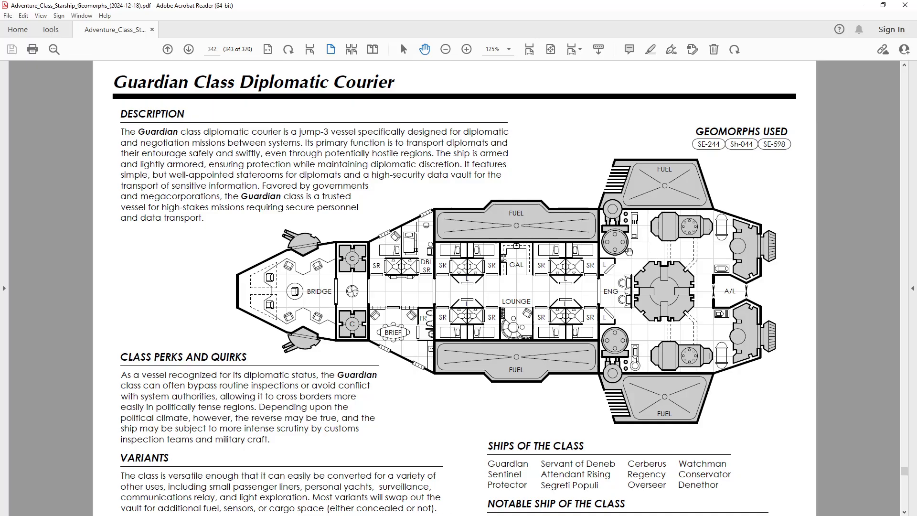
{"action": "left_click", "coordinate": [861, 5]}
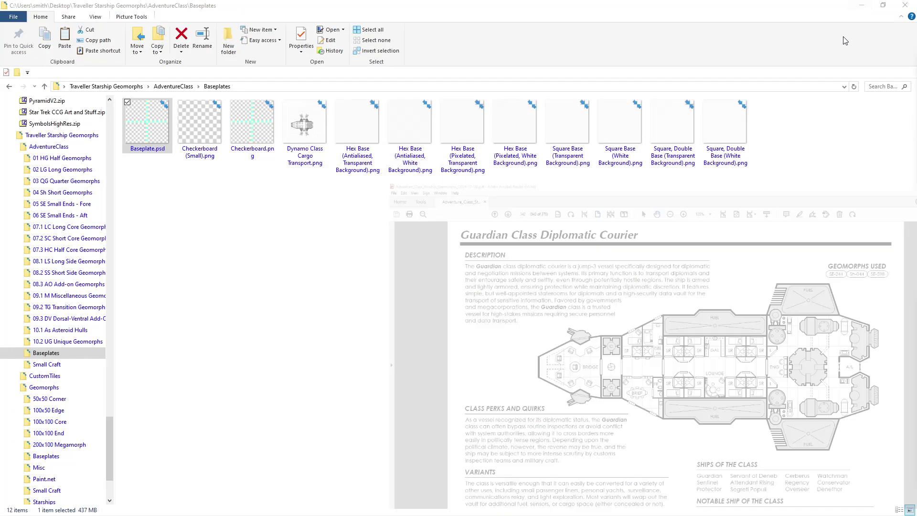
Step: Browse the 05 SE Small Ends - Fore folder in File Explorer for the SE-244 tile
{"action": "left_click", "coordinate": [139, 293]}
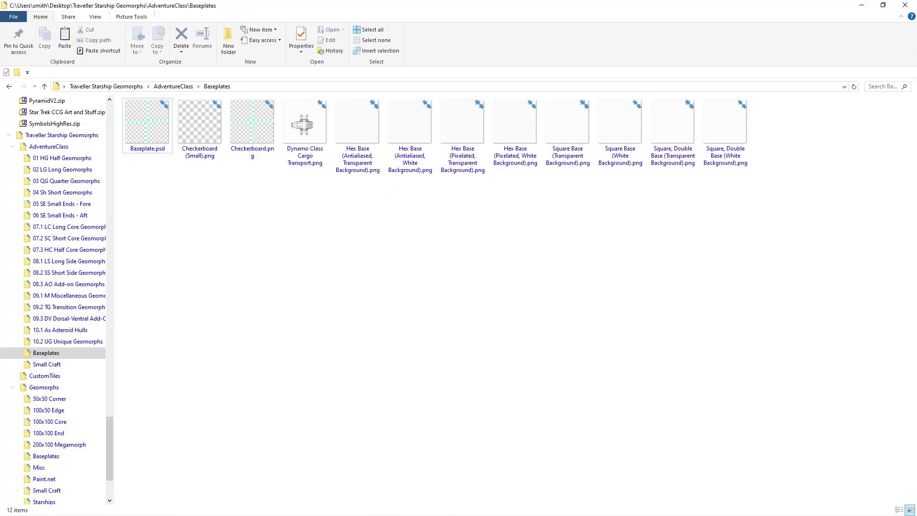
{"action": "left_click", "coordinate": [19, 204]}
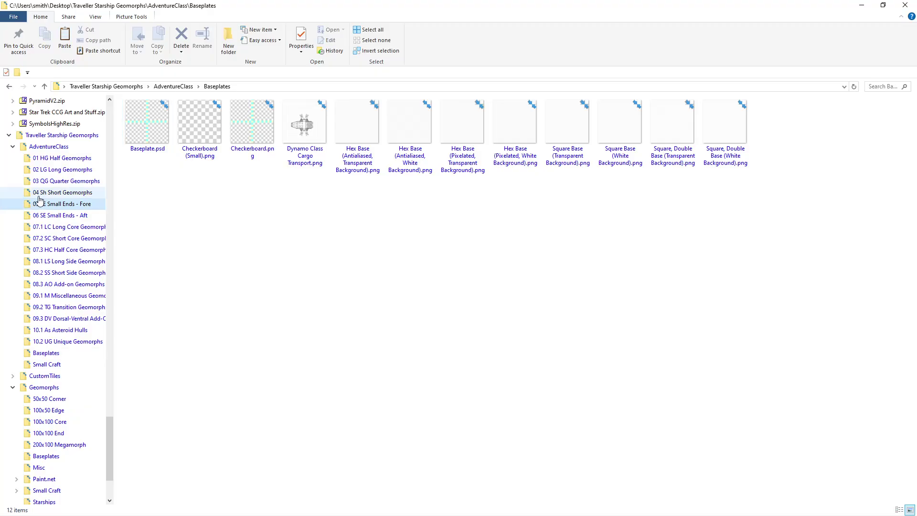
{"action": "left_click", "coordinate": [76, 197]}
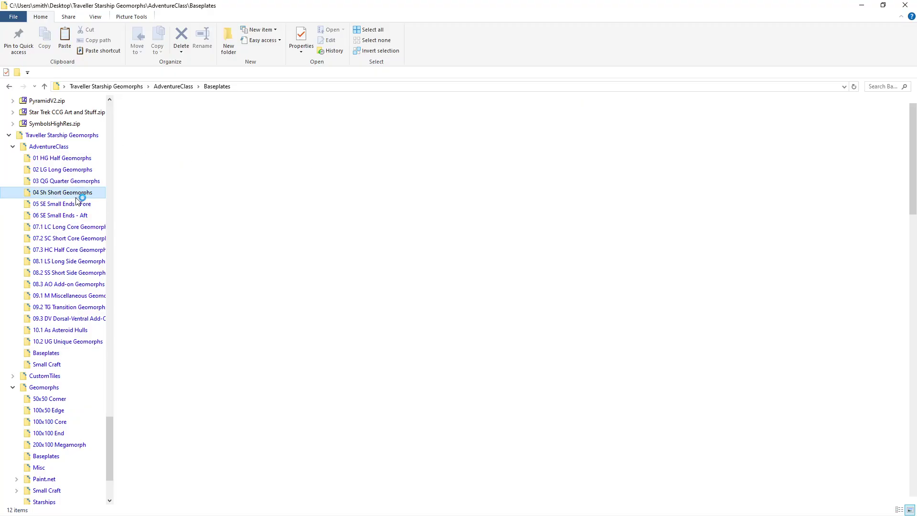
{"action": "left_click", "coordinate": [64, 204]}
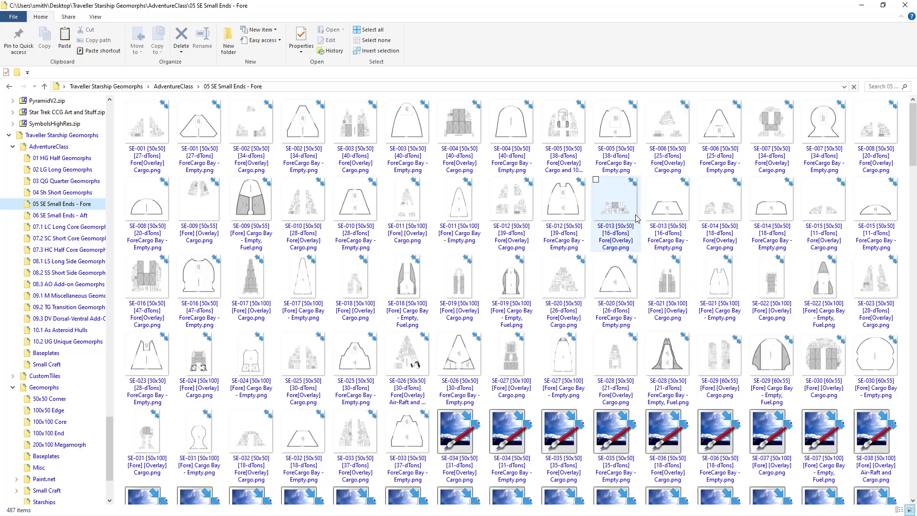
{"action": "scroll", "coordinate": [636, 223], "scroll_direction": "down", "scroll_amount": 10}
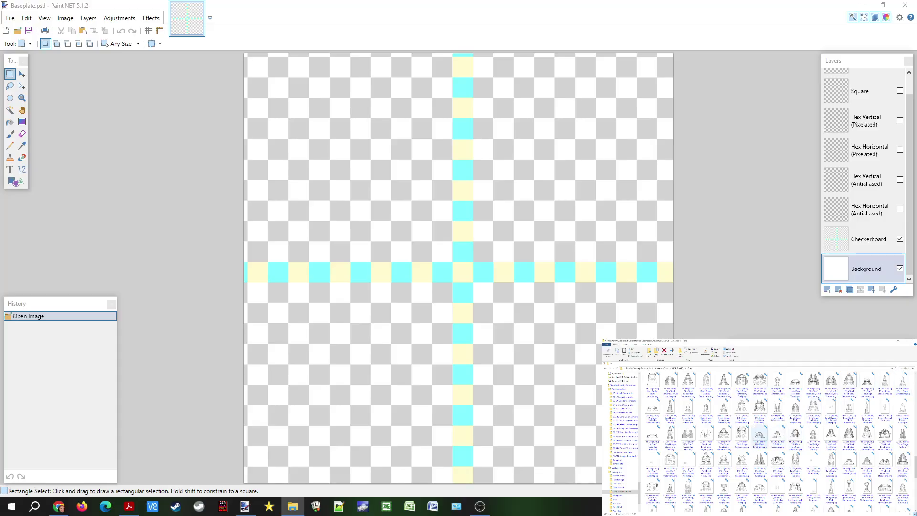
Step: Add the SE-244 bridge tile to Baseplate.psd as a new layer and clear the selection around it
{"action": "mouse_move", "coordinate": [687, 408]}
{"action": "left_mouse_down"}
{"action": "mouse_move", "coordinate": [389, 190]}
{"action": "mouse_move", "coordinate": [605, 147]}
{"action": "mouse_move", "coordinate": [467, 160]}
{"action": "left_mouse_up"}
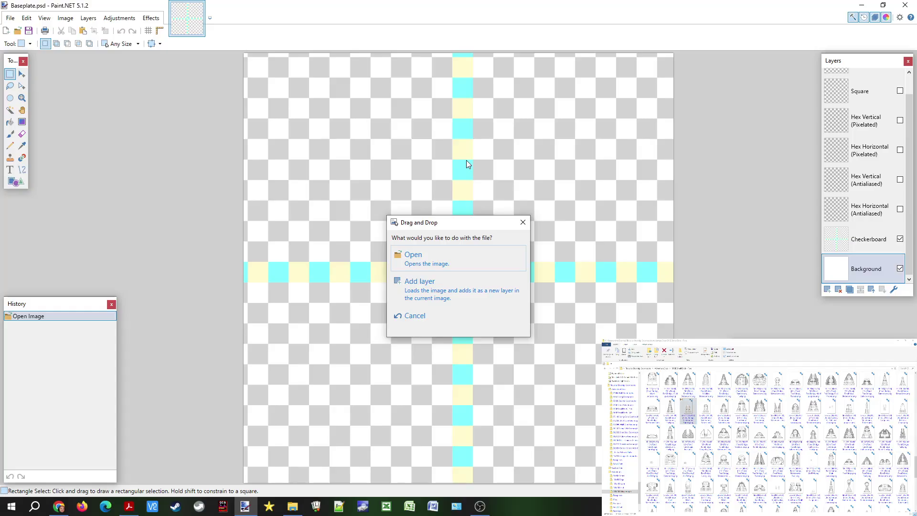
{"action": "left_click", "coordinate": [412, 287]}
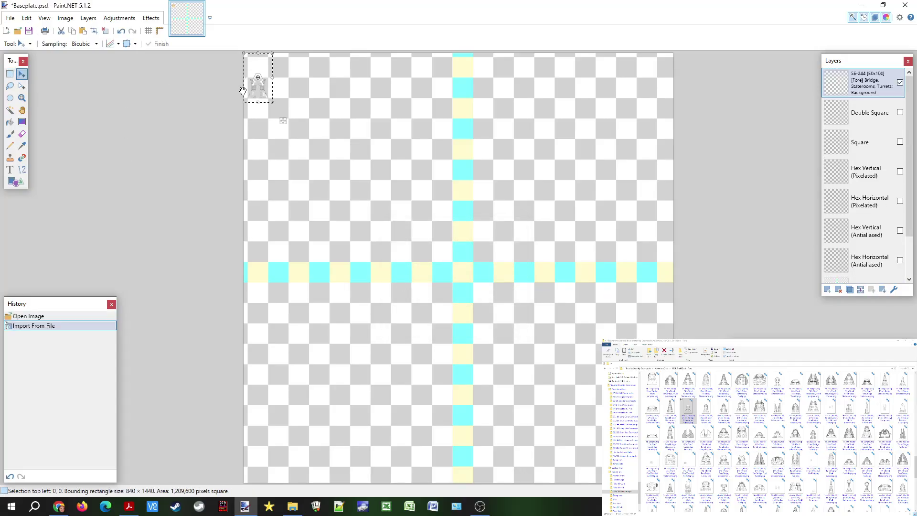
{"action": "scroll", "coordinate": [257, 73], "scroll_direction": "up", "scroll_amount": 3, "text": "ctrl"}
{"action": "scroll", "coordinate": [258, 74], "scroll_direction": "up", "scroll_amount": 5, "text": "ctrl"}
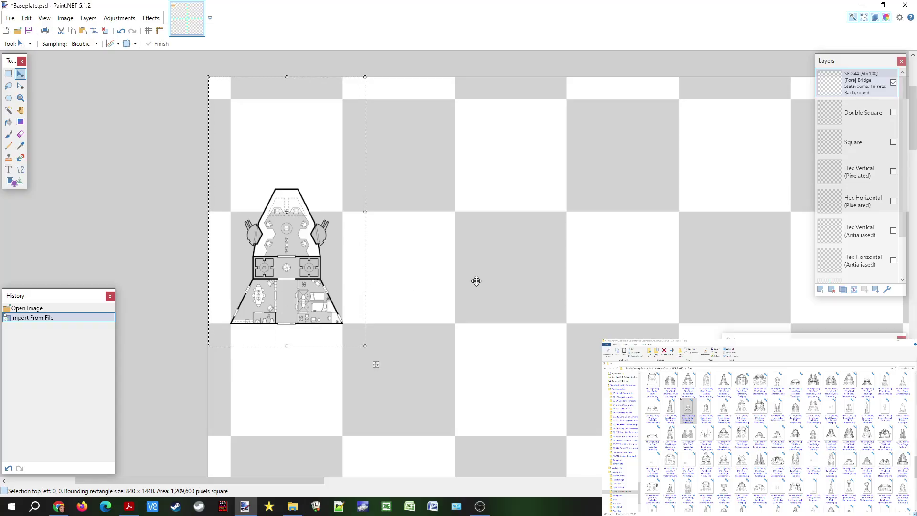
{"action": "key", "text": "ctrl+d"}
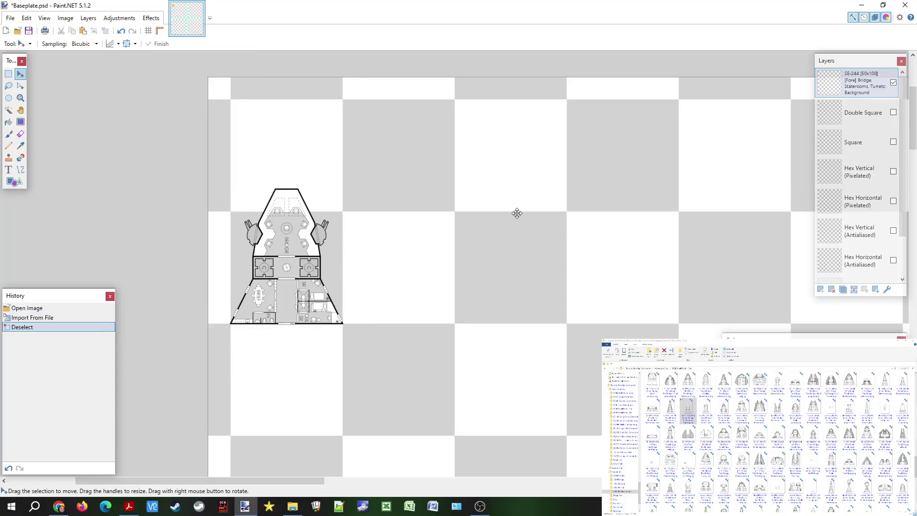
Step: Shift the SE-244 layer with TR's PseudoSnap, using a 120 by 120 grid, Move Horizontal 5 and Move Vertical 0
{"action": "key", "text": "ctrl+f"}
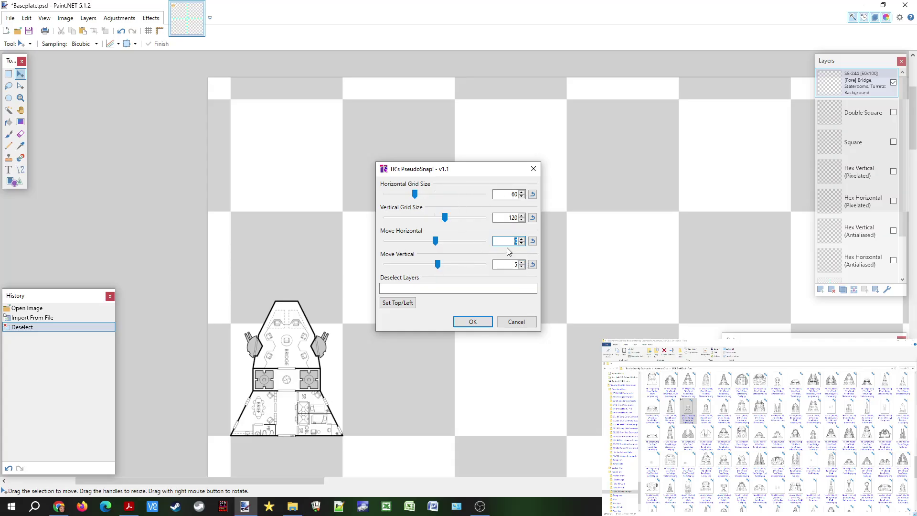
{"action": "left_click", "coordinate": [533, 265]}
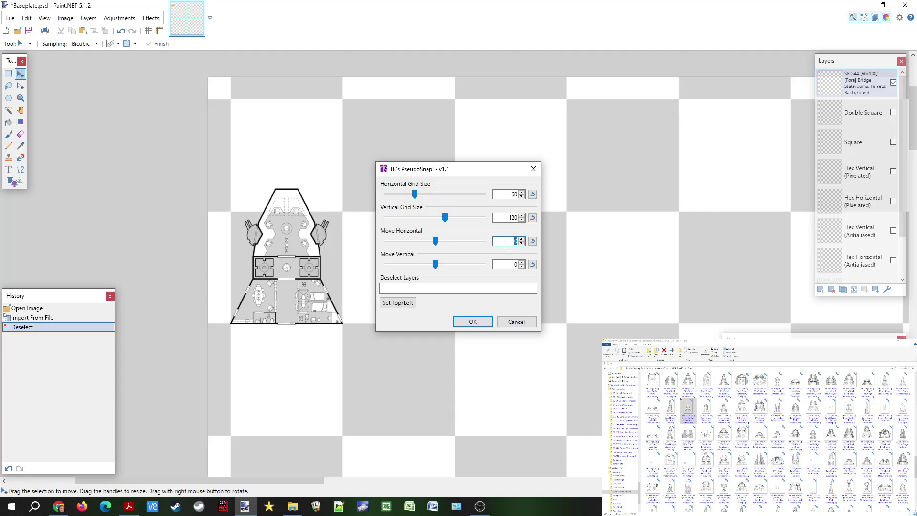
{"action": "left_click", "coordinate": [502, 195]}
{"action": "left_click", "coordinate": [510, 241]}
{"action": "left_click_drag", "start_coordinate": [451, 169], "coordinate": [639, 161]}
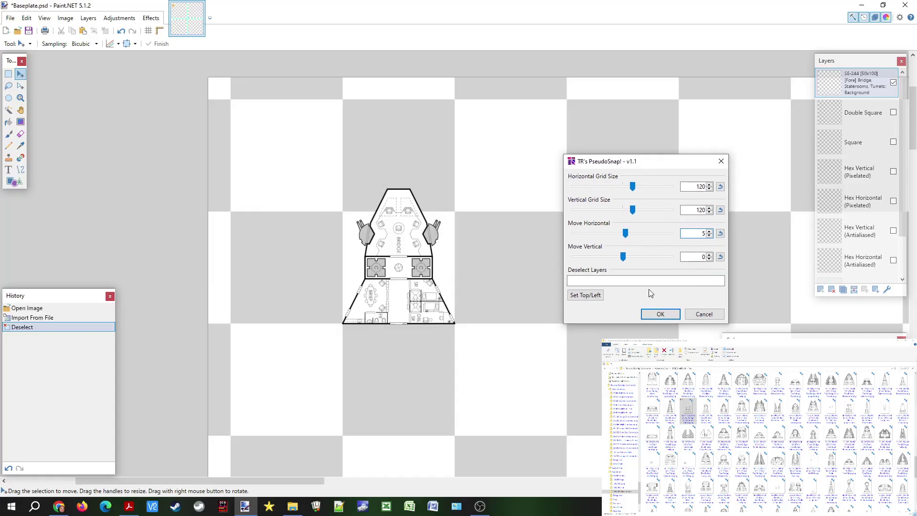
{"action": "left_click", "coordinate": [660, 315]}
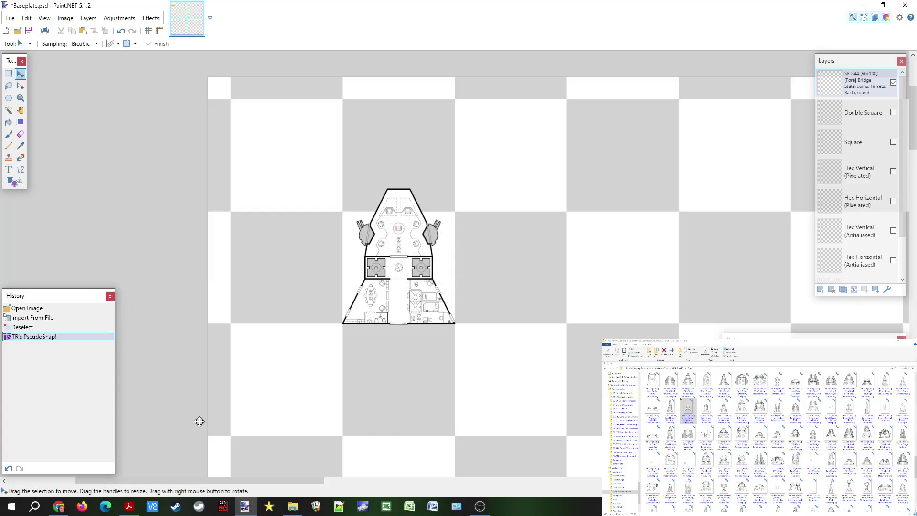
Step: Check the Guardian's middle geomorph in the PDF and locate the Sh-044 tile in the 04 Sh Short Geomorphs folder
{"action": "left_click", "coordinate": [128, 508]}
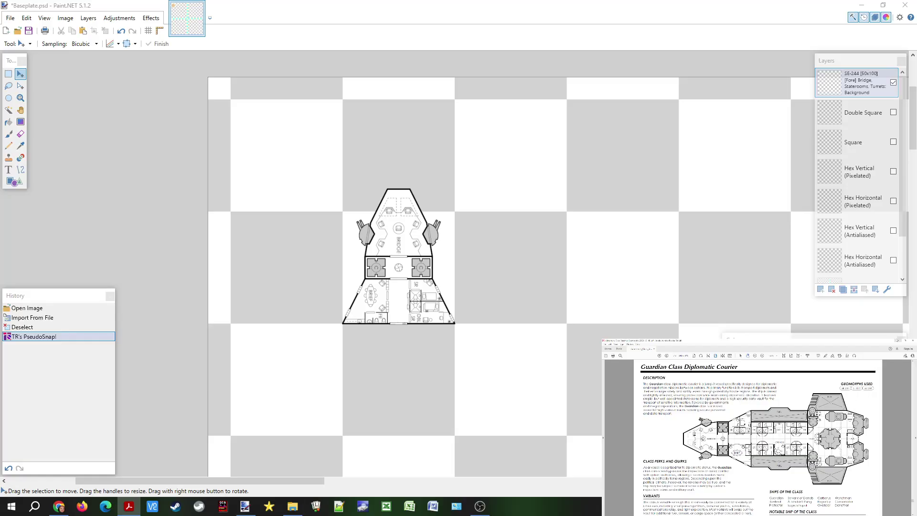
{"action": "key", "text": "alt+Tab"}
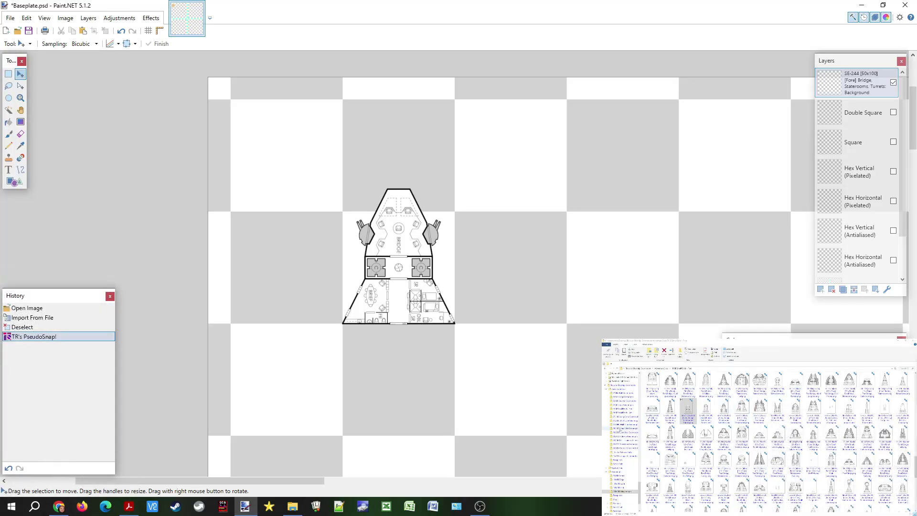
{"action": "scroll", "coordinate": [620, 430], "scroll_direction": "down", "scroll_amount": 3}
{"action": "scroll", "coordinate": [619, 421], "scroll_direction": "up", "scroll_amount": 5}
{"action": "left_click", "coordinate": [623, 410]}
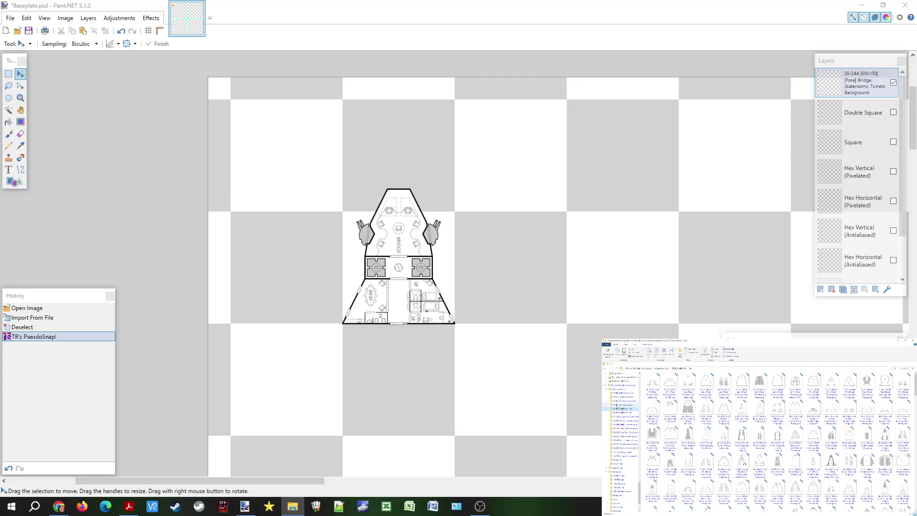
{"action": "left_click", "coordinate": [617, 406]}
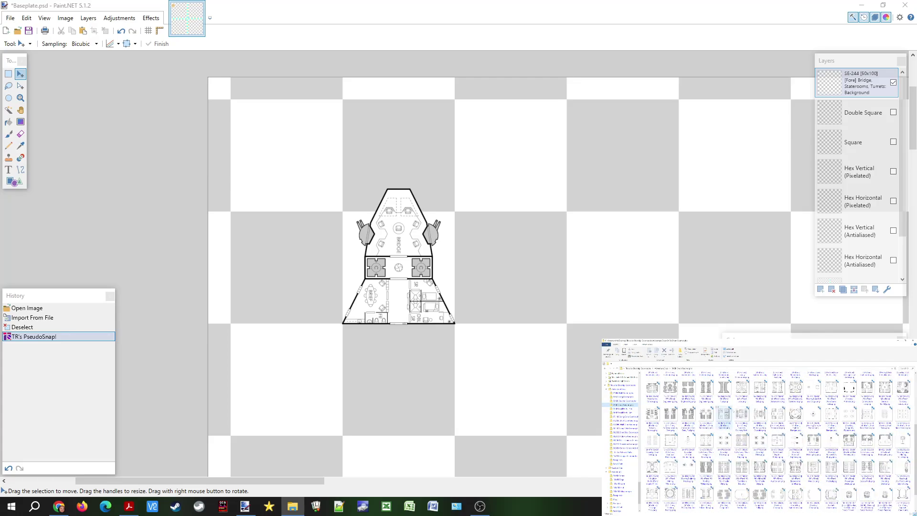
{"action": "scroll", "coordinate": [742, 387], "scroll_direction": "up", "scroll_amount": 1}
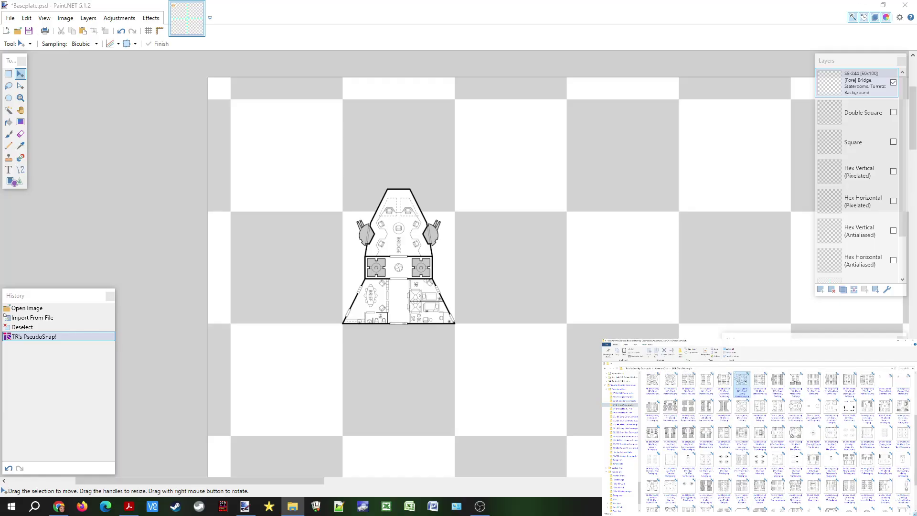
Step: Add the Sh-044 staterooms and fuel tile as a new layer and clear the selection around it
{"action": "left_click", "coordinate": [778, 382]}
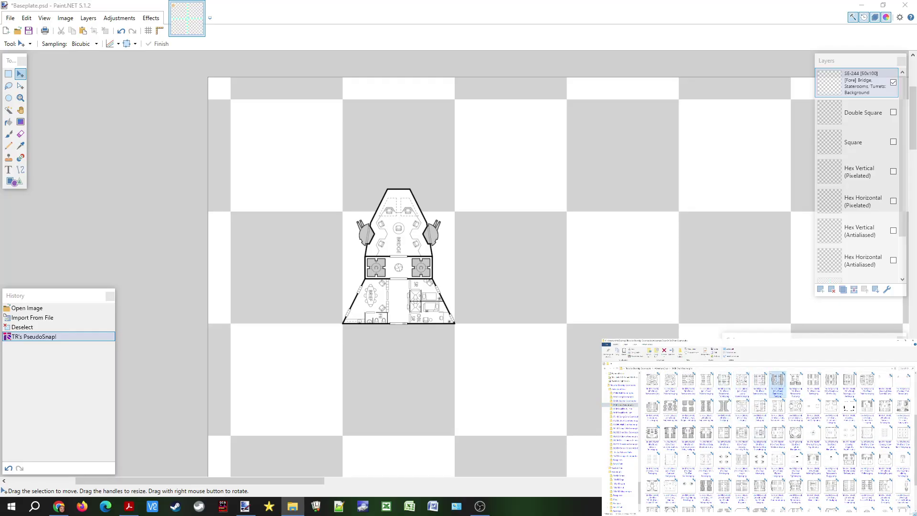
{"action": "left_click_drag", "start_coordinate": [322, 249], "coordinate": [362, 221]}
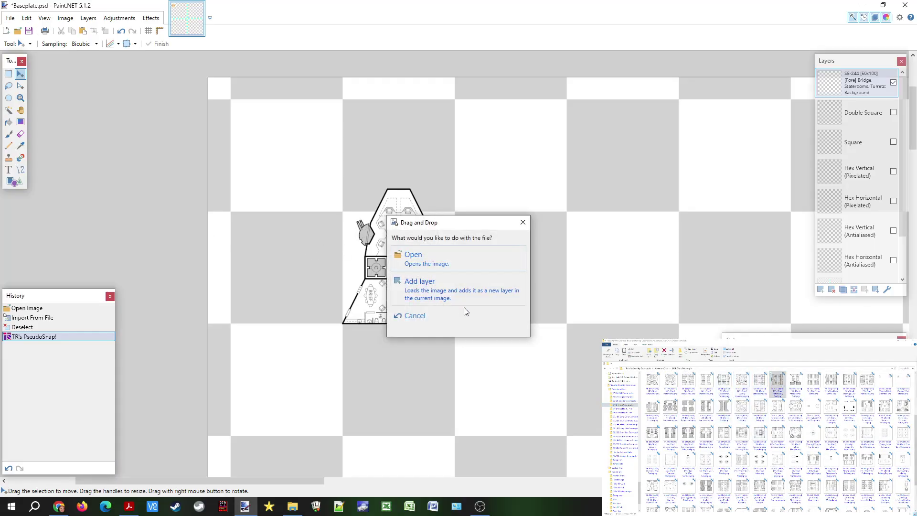
{"action": "left_click", "coordinate": [456, 293]}
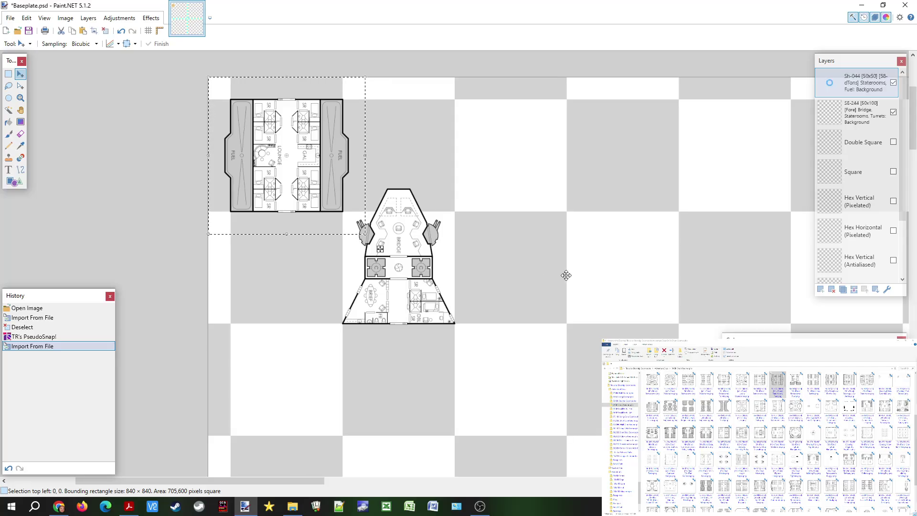
{"action": "key", "text": "ctrl+d"}
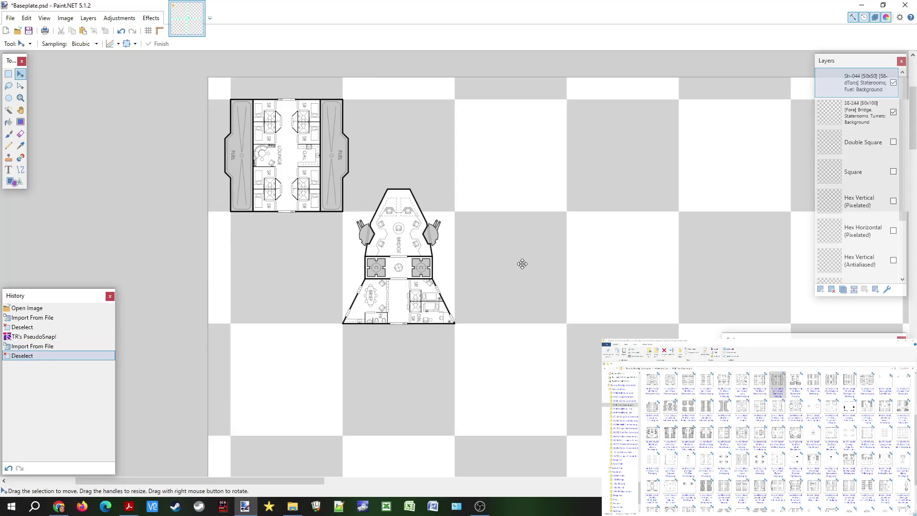
Step: Shift the Sh-044 layer with TR's PseudoSnap, using a 120 by 120 grid, Move Horizontal 5 and Move Vertical 10
{"action": "key", "text": "ctrl+f"}
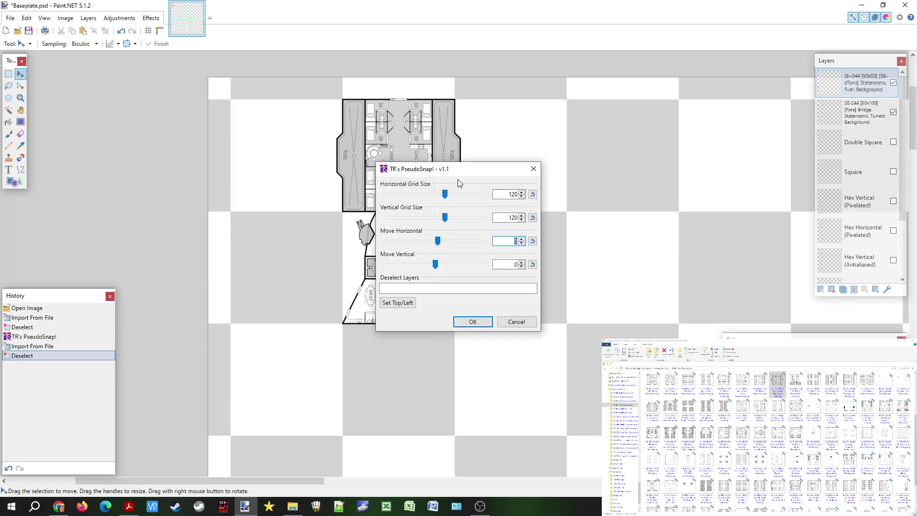
{"action": "left_click_drag", "start_coordinate": [456, 173], "coordinate": [583, 163]}
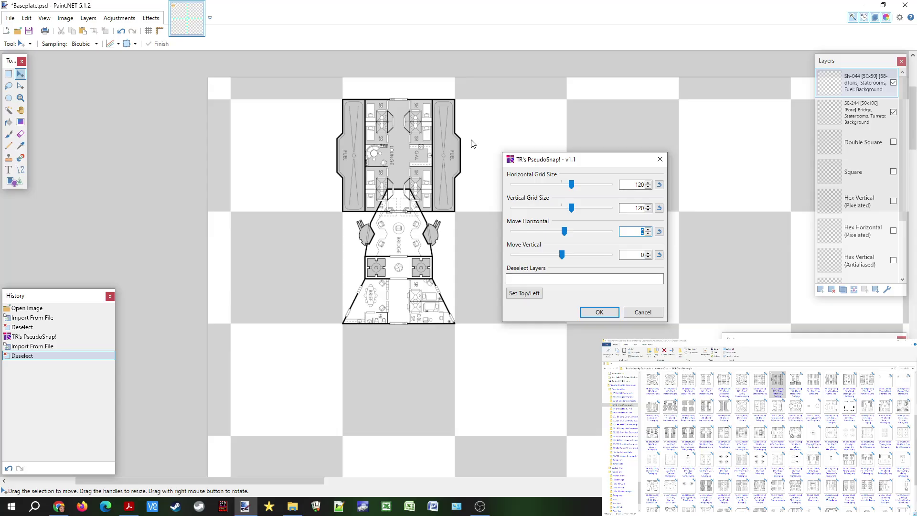
{"action": "left_click", "coordinate": [626, 254]}
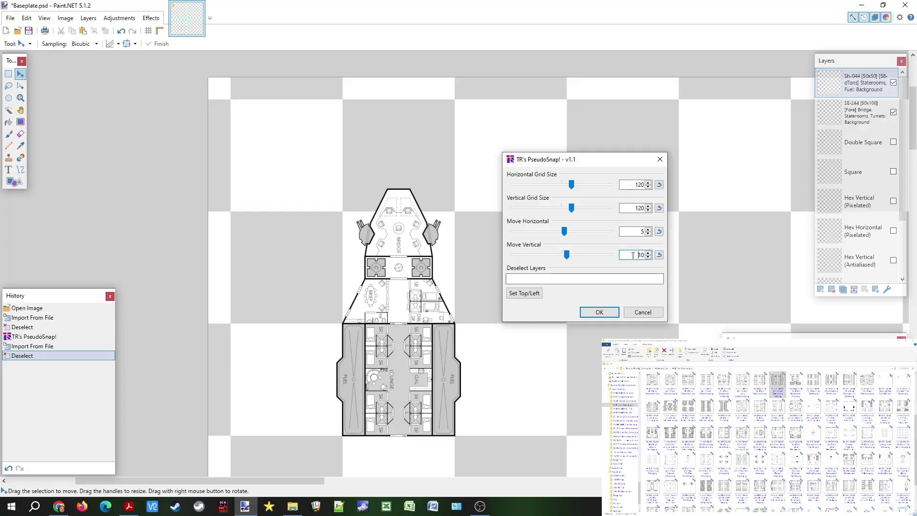
{"action": "left_click", "coordinate": [597, 311]}
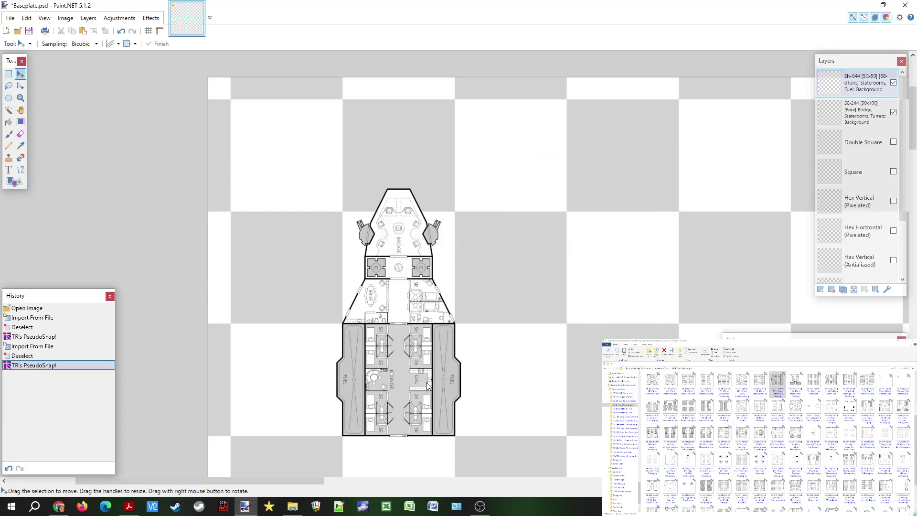
Step: Check the Guardian's aft geomorph in the PDF and locate the SE-598 engineering tile in its geomorph folder
{"action": "scroll", "coordinate": [478, 314], "scroll_direction": "down", "scroll_amount": 2}
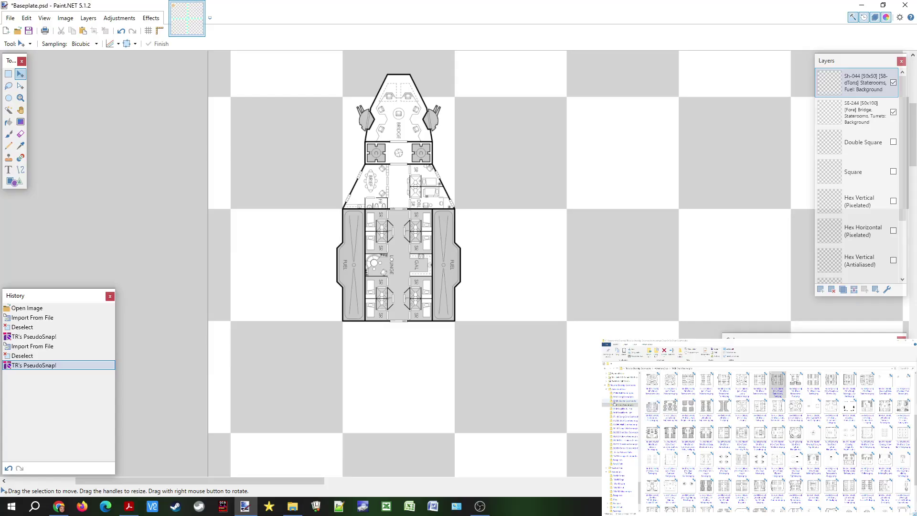
{"action": "left_click", "coordinate": [623, 411]}
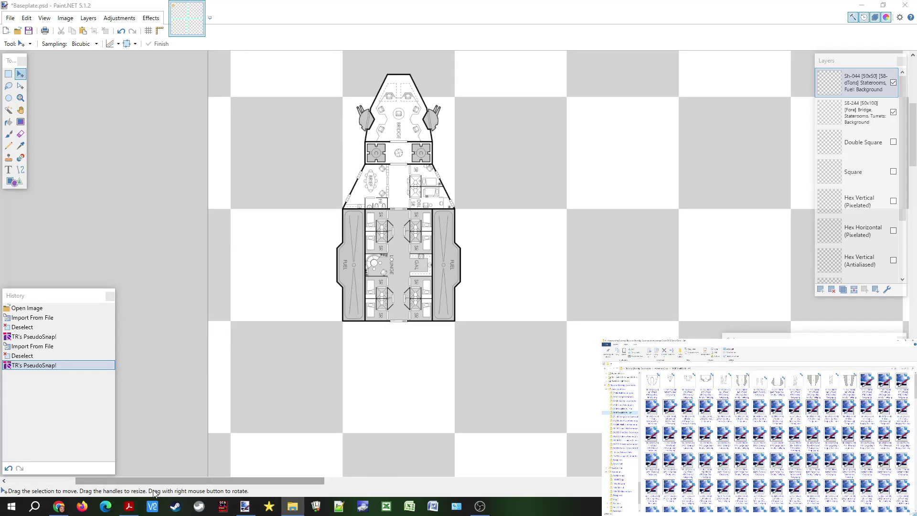
{"action": "left_click", "coordinate": [126, 507]}
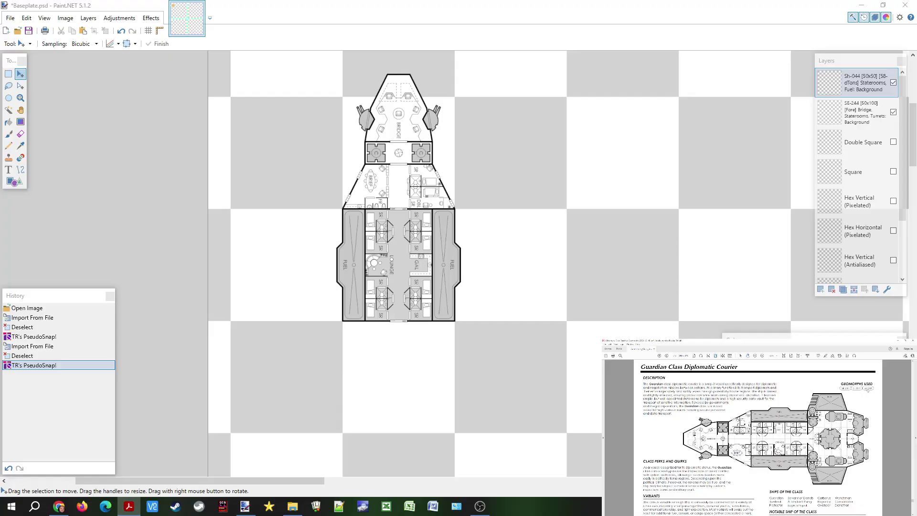
{"action": "left_click", "coordinate": [895, 341]}
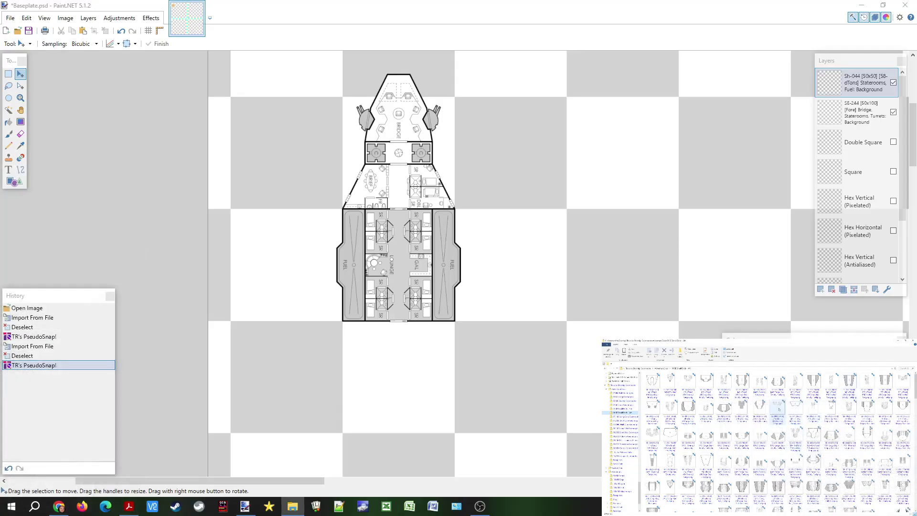
{"action": "scroll", "coordinate": [774, 440], "scroll_direction": "down", "scroll_amount": 5}
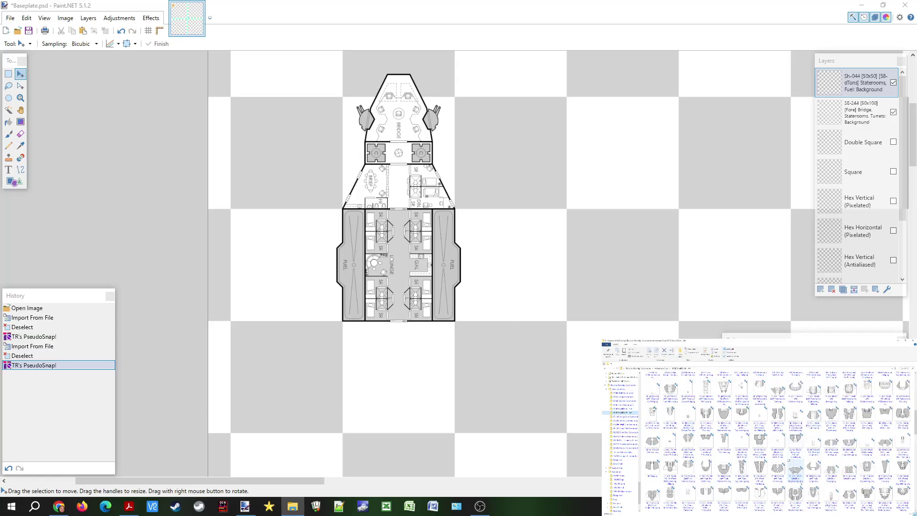
{"action": "scroll", "coordinate": [774, 440], "scroll_direction": "down", "scroll_amount": 5}
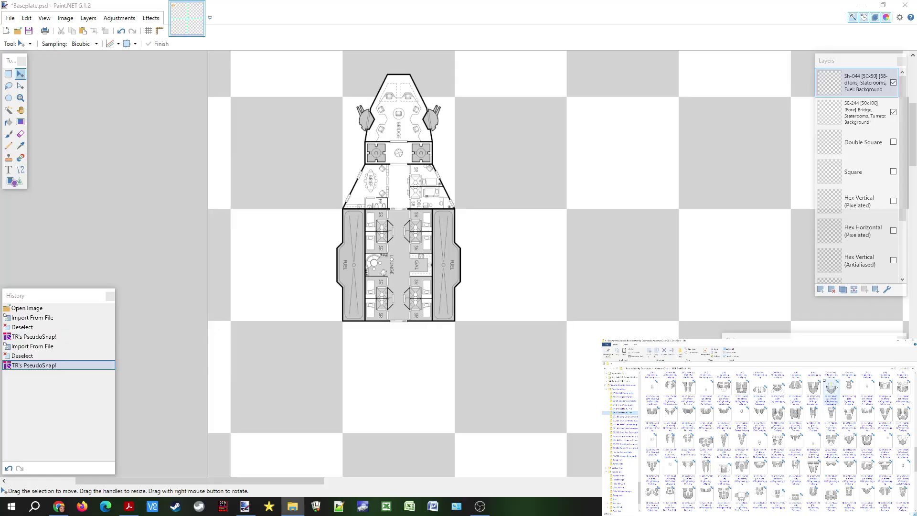
{"action": "left_click", "coordinate": [724, 414]}
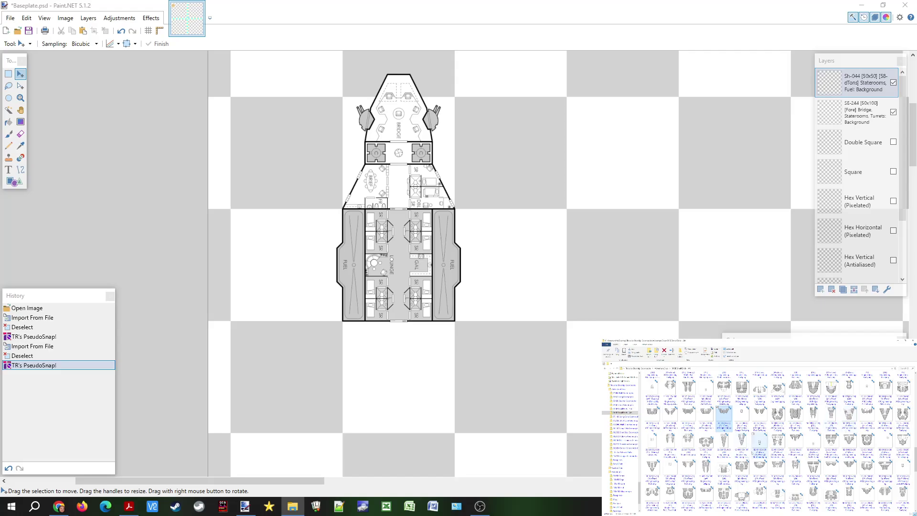
{"action": "left_click", "coordinate": [706, 442]}
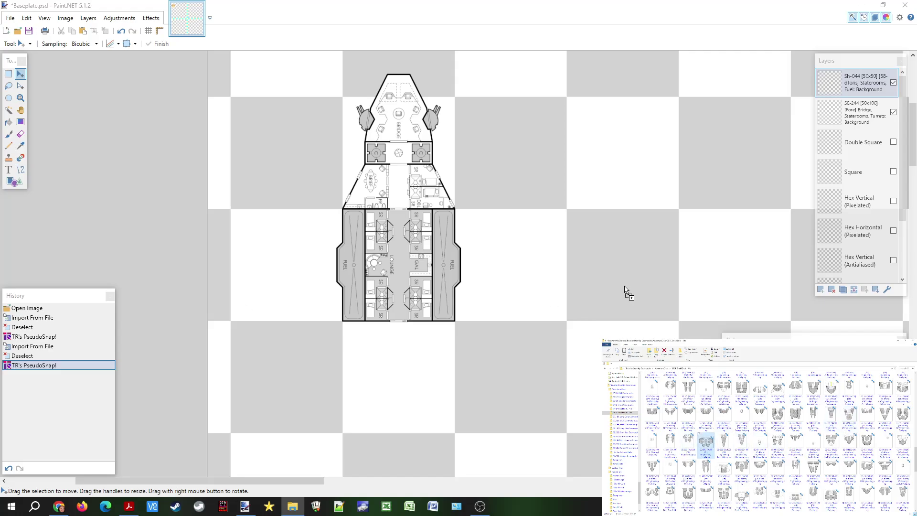
Step: Add the SE-598 engineering and fuel tile as a new layer and clear the selection around it
{"action": "left_click_drag", "start_coordinate": [626, 291], "coordinate": [481, 302]}
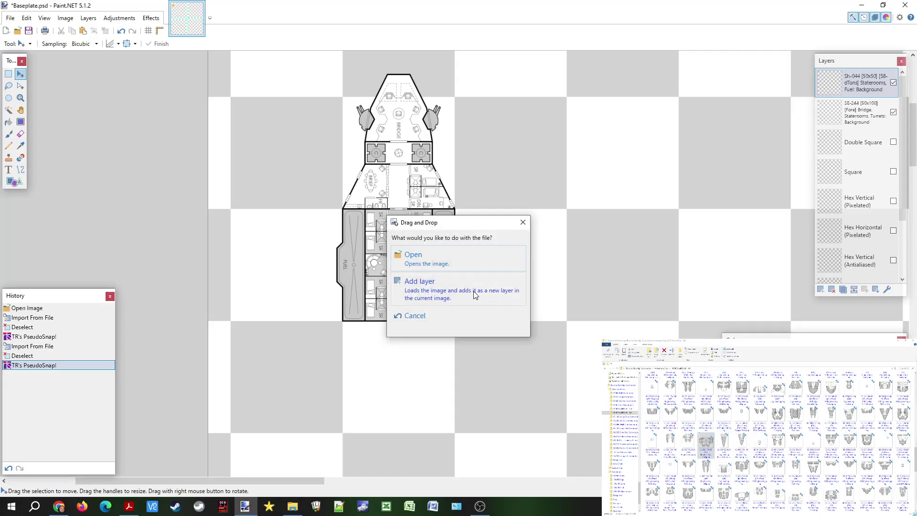
{"action": "left_click", "coordinate": [475, 295]}
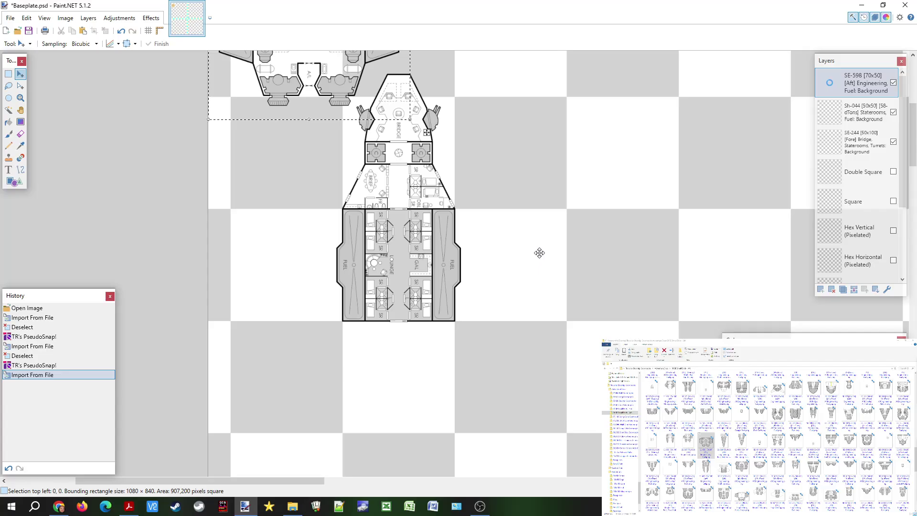
{"action": "key", "text": "ctrl+d"}
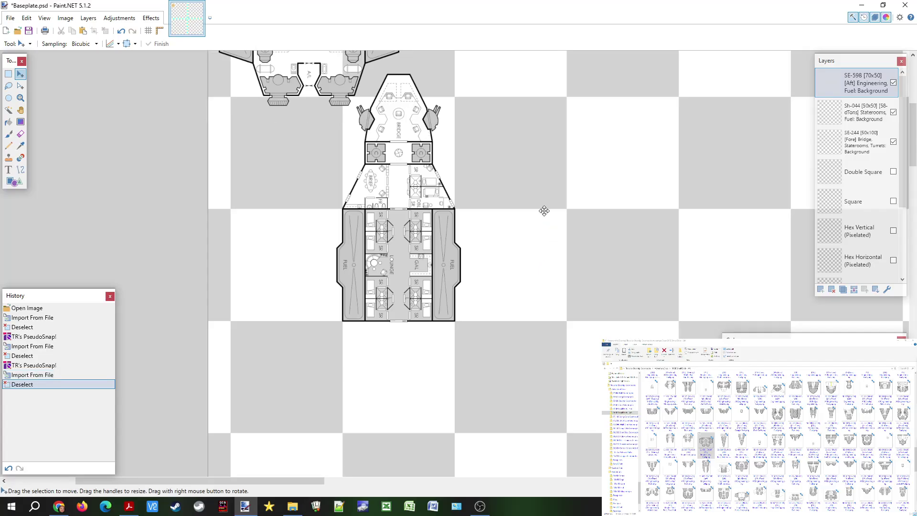
Step: Shift the SE-598 layer with TR's PseudoSnap, using a 120 by 120 grid, Move Horizontal 4 and Move Vertical 15
{"action": "key", "text": "ctrl+f"}
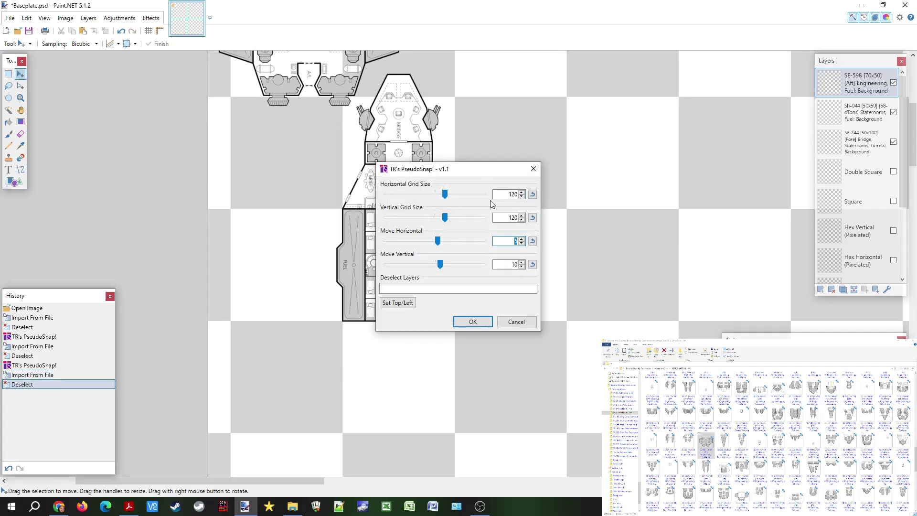
{"action": "left_click_drag", "start_coordinate": [440, 178], "coordinate": [668, 137]}
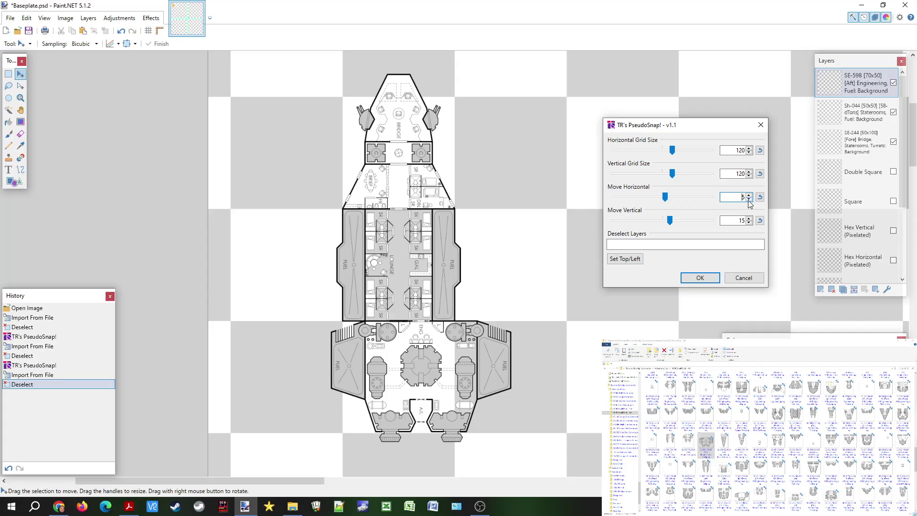
{"action": "left_click", "coordinate": [749, 200]}
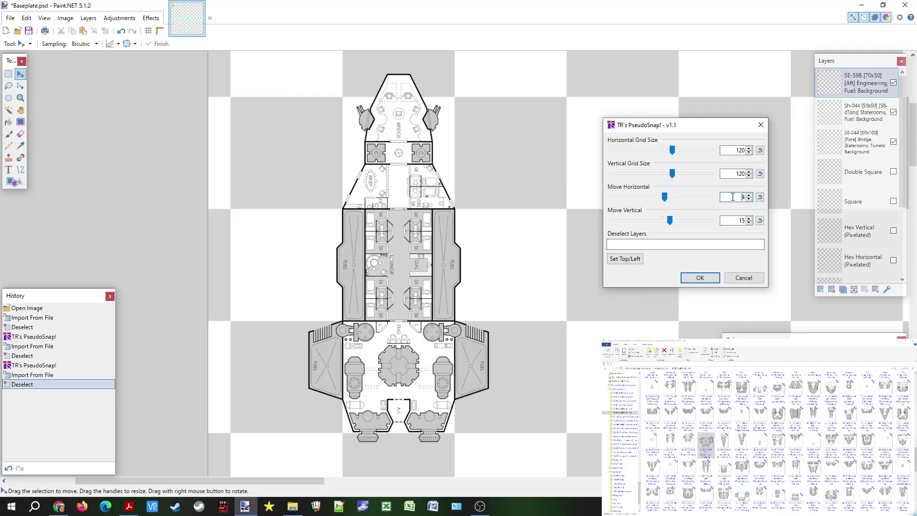
{"action": "left_click", "coordinate": [699, 279]}
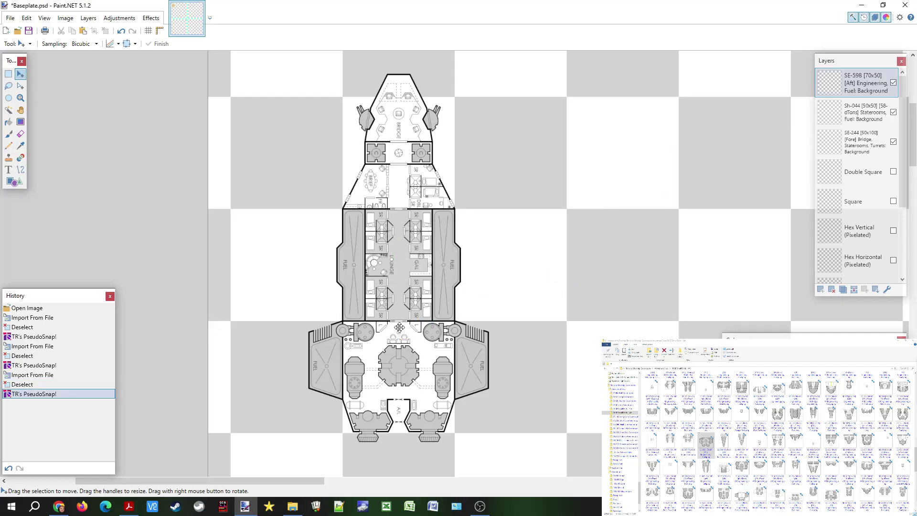
Step: Select the whole SE-598 layer and nudge it down two pixels and back up at the doorway shared with Sh-044
{"action": "scroll", "coordinate": [399, 328], "scroll_direction": "up", "scroll_amount": 3}
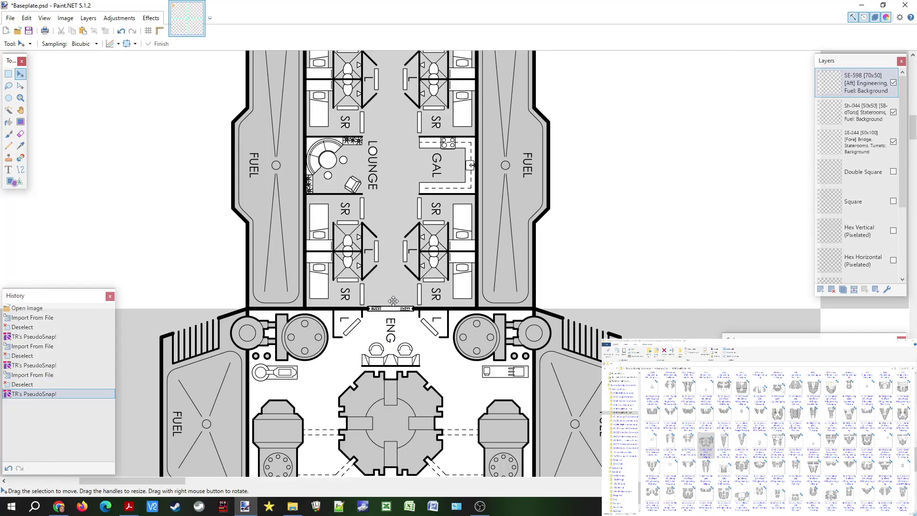
{"action": "scroll", "coordinate": [393, 300], "scroll_direction": "up", "scroll_amount": 4}
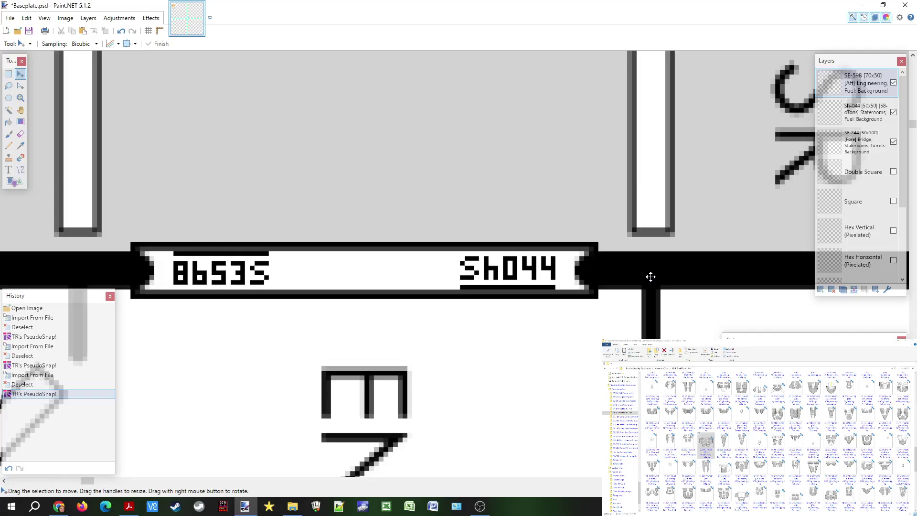
{"action": "key", "text": "ctrl+a"}
{"action": "left_click", "coordinate": [282, 383]}
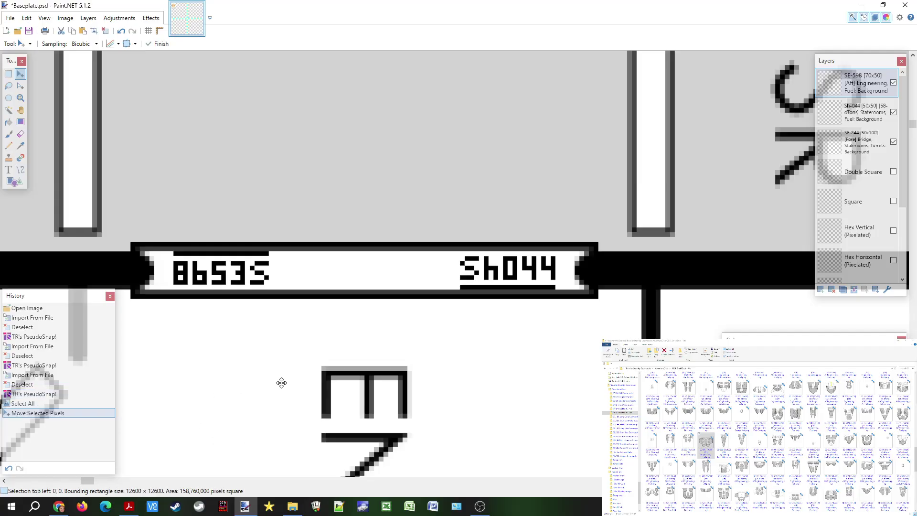
{"action": "key", "text": "Down"}
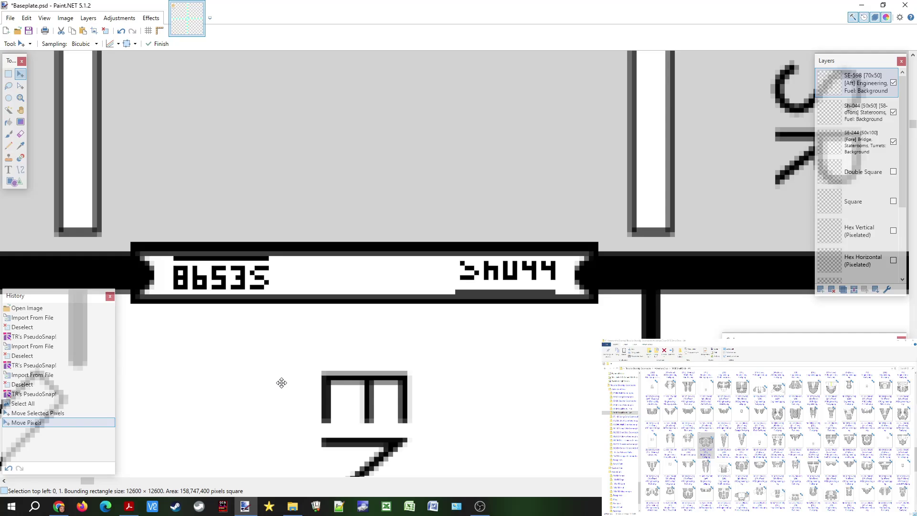
{"action": "key", "text": "Return"}
{"action": "key", "text": "Down"}
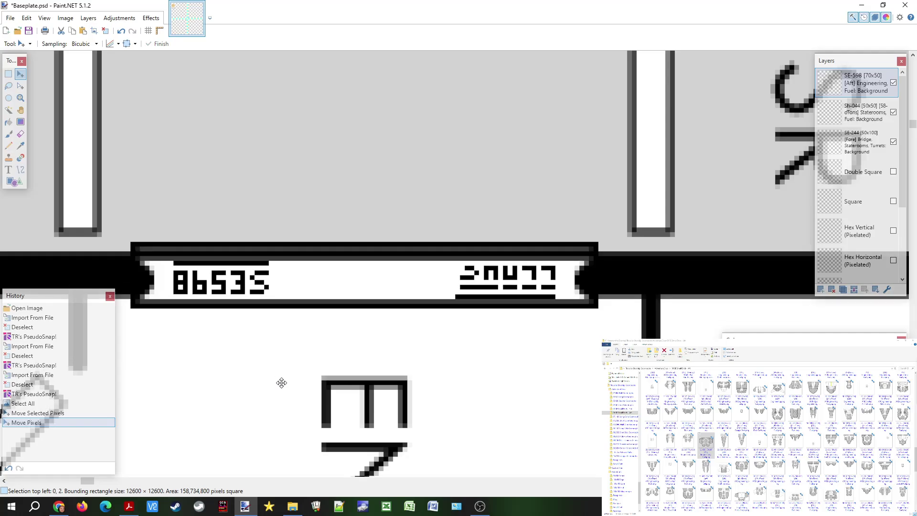
{"action": "key", "text": "Up"}
{"action": "key", "text": "Up"}
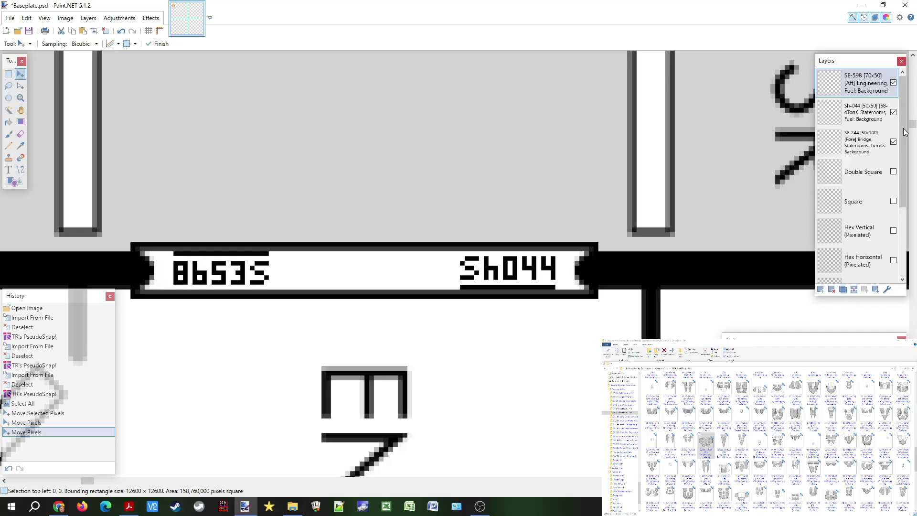
Step: Hide the Sh-044, Checkerboard and Background layers
{"action": "left_click", "coordinate": [861, 122]}
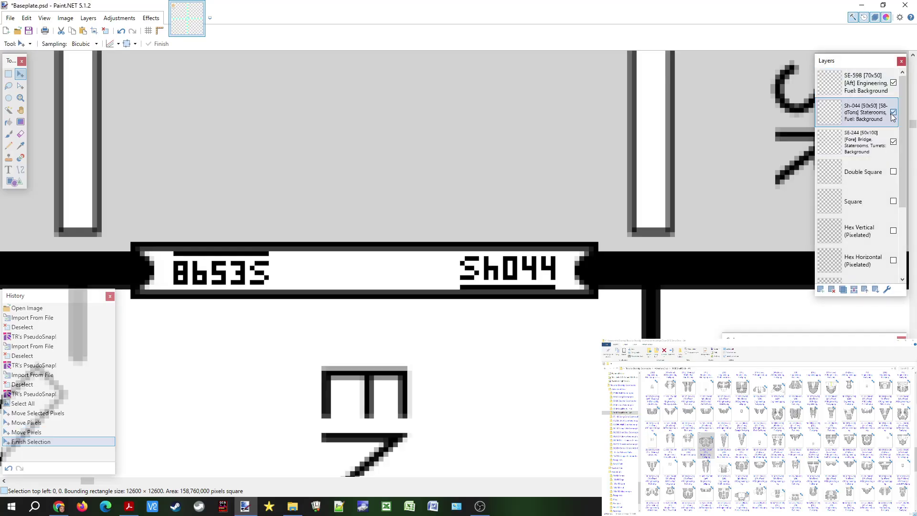
{"action": "left_click", "coordinate": [893, 114]}
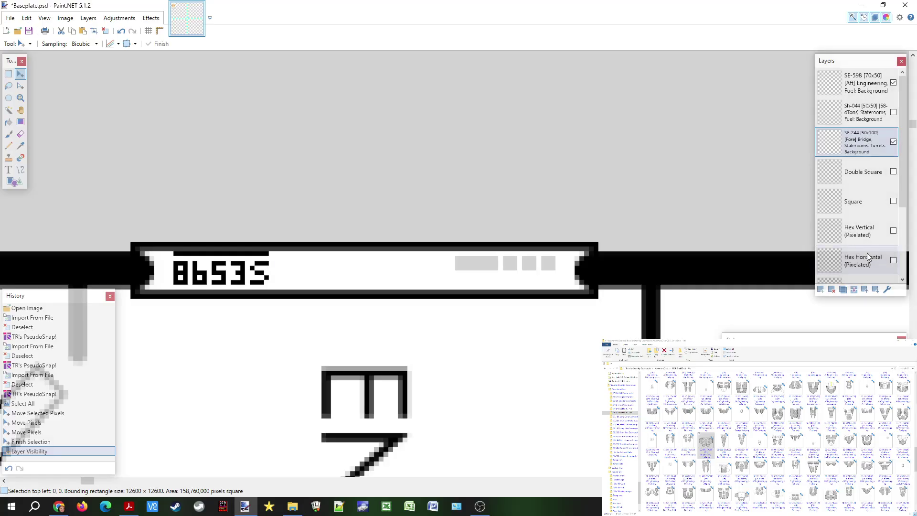
{"action": "scroll", "coordinate": [867, 253], "scroll_direction": "down", "scroll_amount": 3}
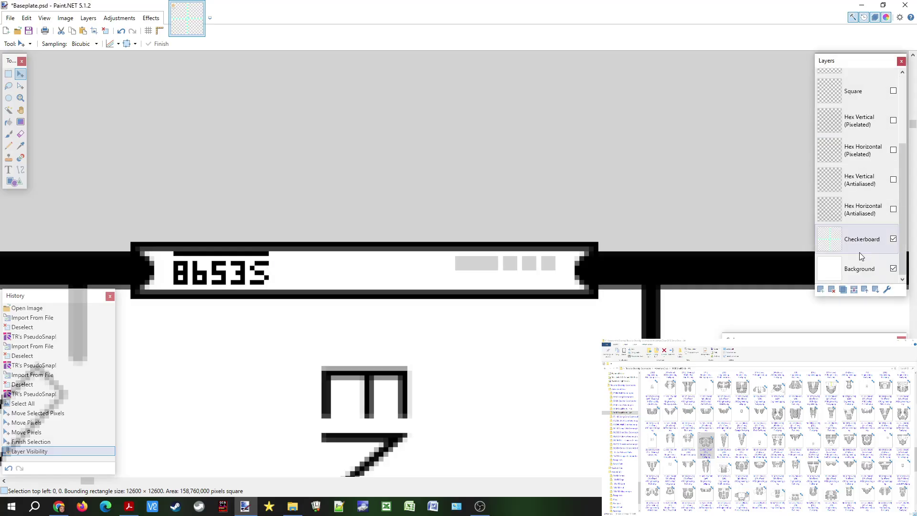
{"action": "left_click", "coordinate": [897, 275]}
{"action": "left_click", "coordinate": [894, 240]}
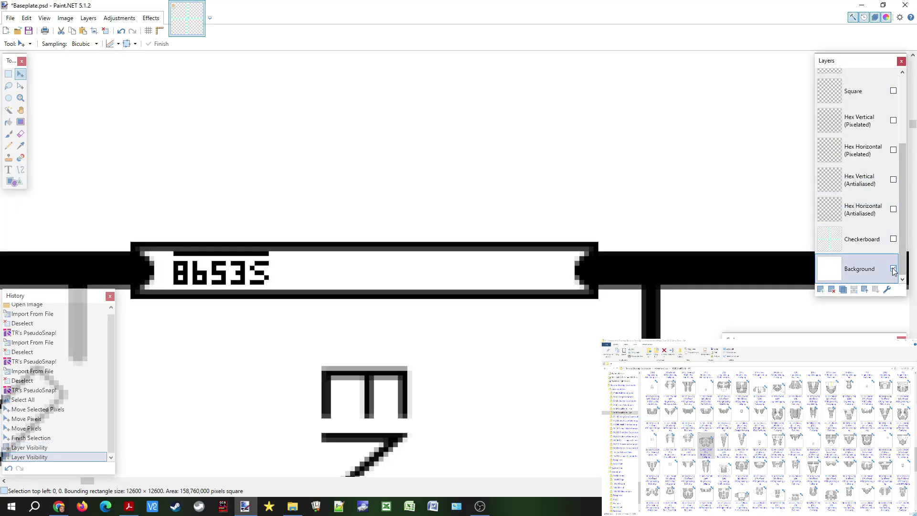
{"action": "left_click", "coordinate": [893, 268]}
Step: Move the SE-598 layer beneath Sh-044 and toggle Sh-044's visibility to compare how the two tiles share the doorway
{"action": "scroll", "coordinate": [860, 239], "scroll_direction": "up", "scroll_amount": 3}
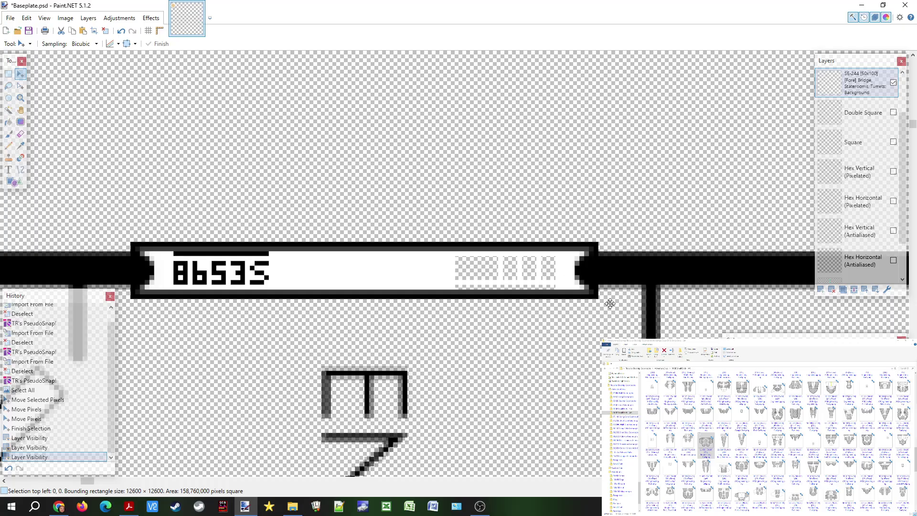
{"action": "scroll", "coordinate": [876, 152], "scroll_direction": "up", "scroll_amount": 2}
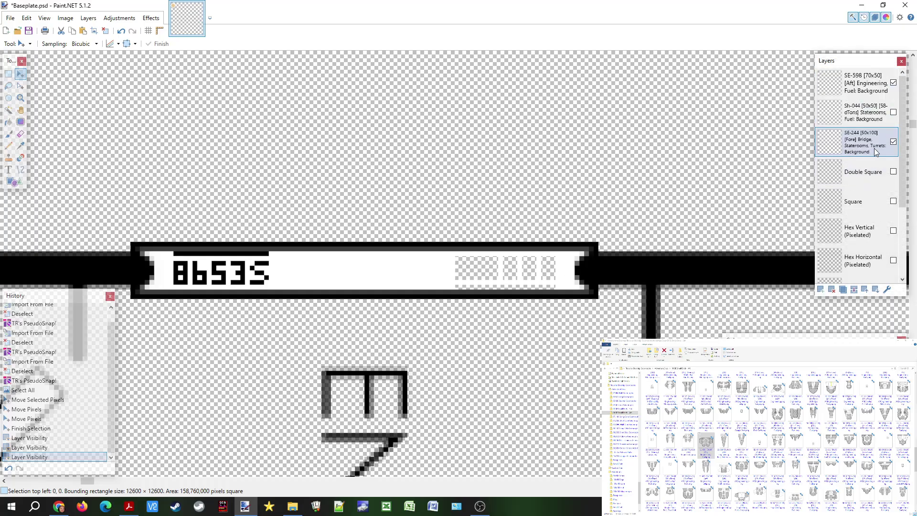
{"action": "left_click", "coordinate": [883, 114]}
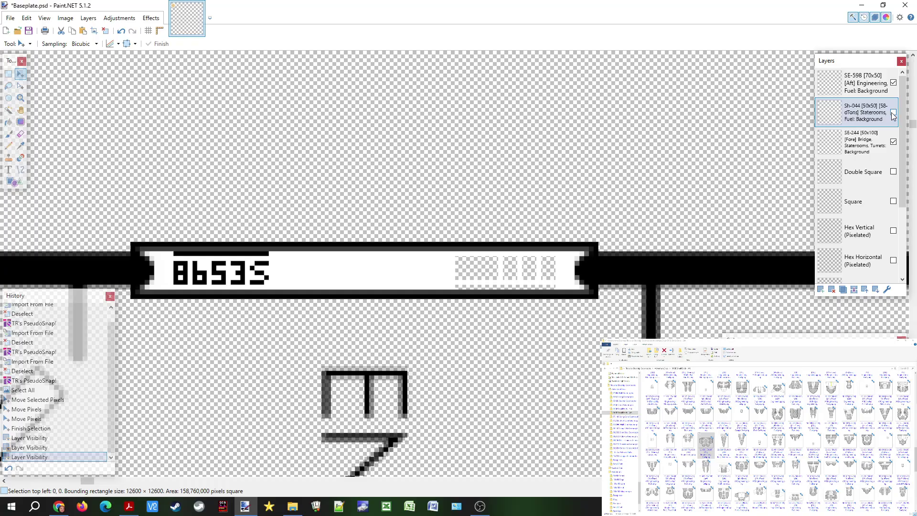
{"action": "left_click", "coordinate": [893, 114]}
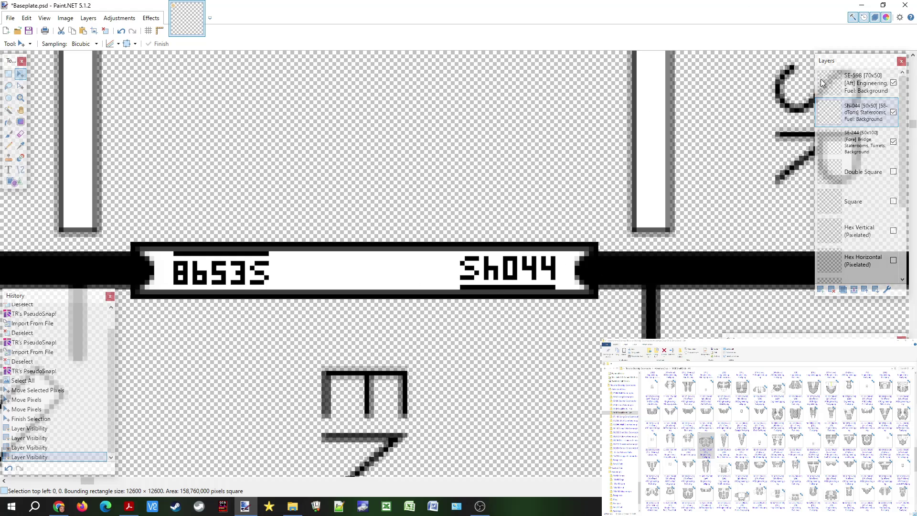
{"action": "left_click_drag", "start_coordinate": [860, 86], "coordinate": [860, 109]}
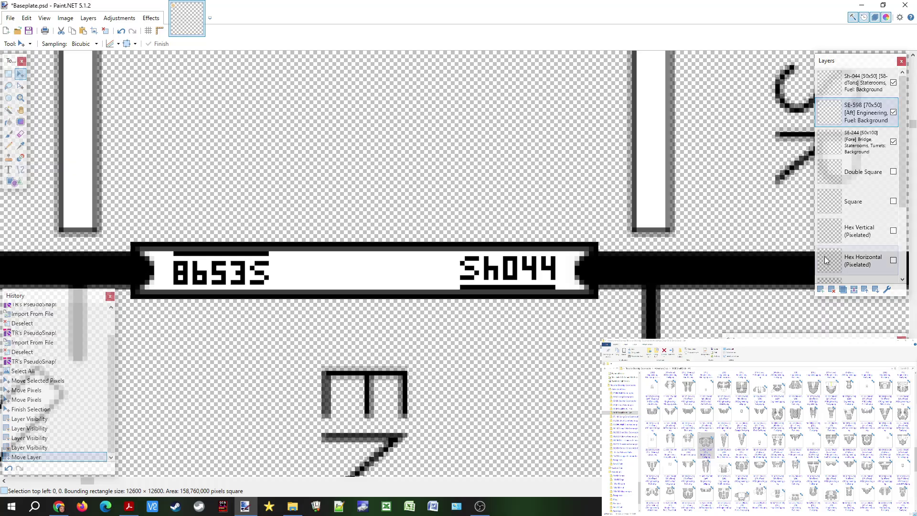
{"action": "left_click", "coordinate": [893, 84]}
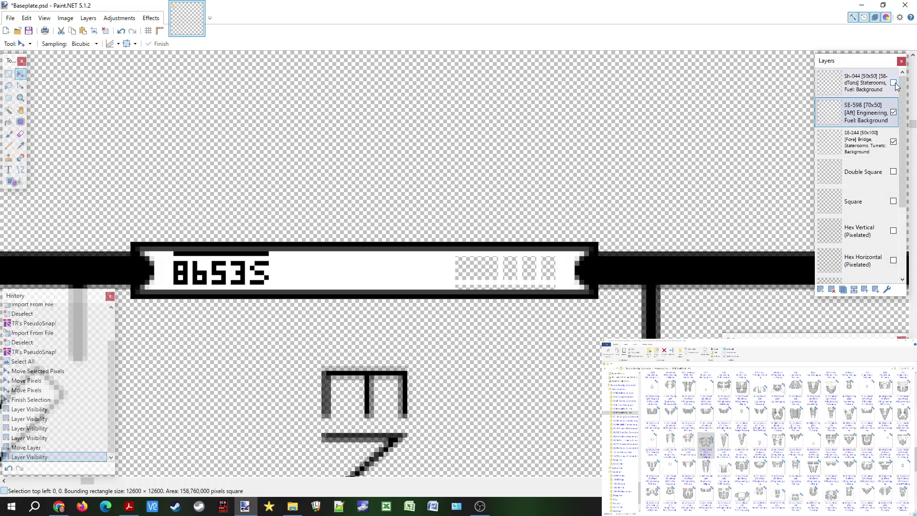
Step: Show the Sh-044 layer, toggle SE-598's visibility to compare their labels at the shared doorway, and clear the selection
{"action": "left_click", "coordinate": [894, 83]}
{"action": "left_click", "coordinate": [892, 112]}
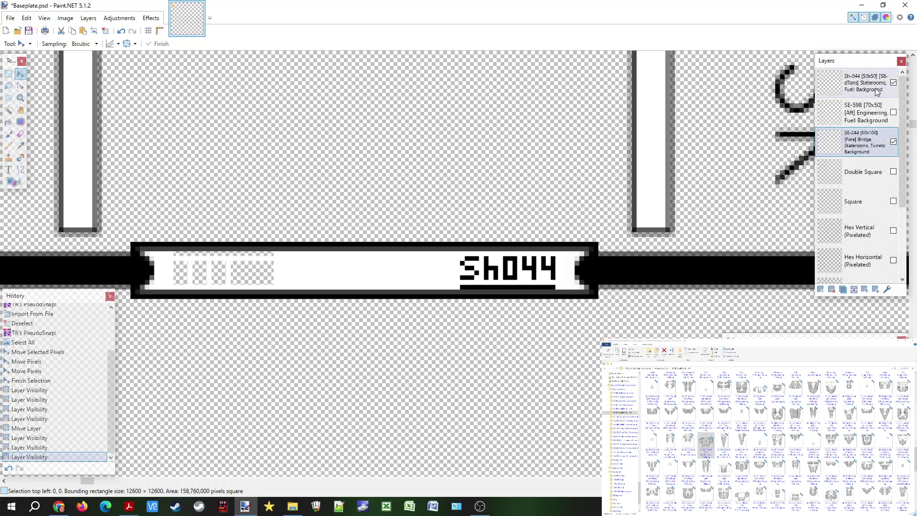
{"action": "left_click", "coordinate": [894, 113]}
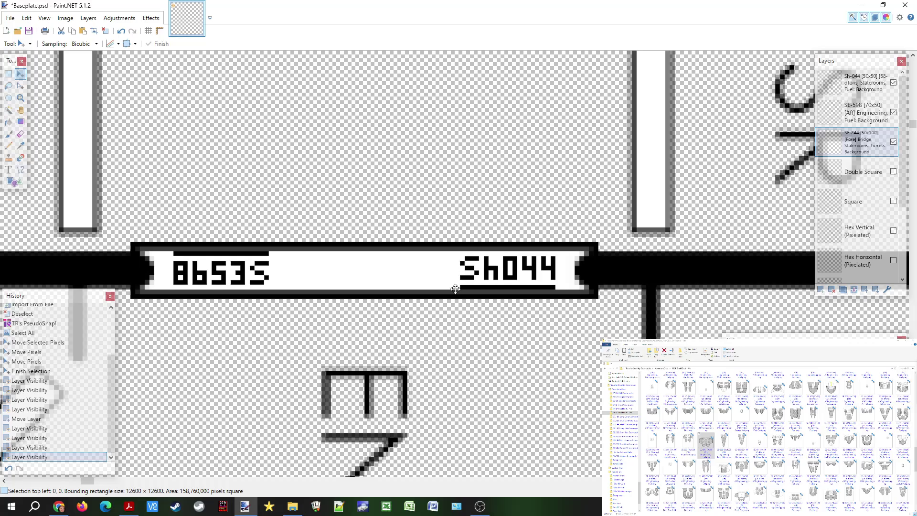
{"action": "key", "text": "s"}
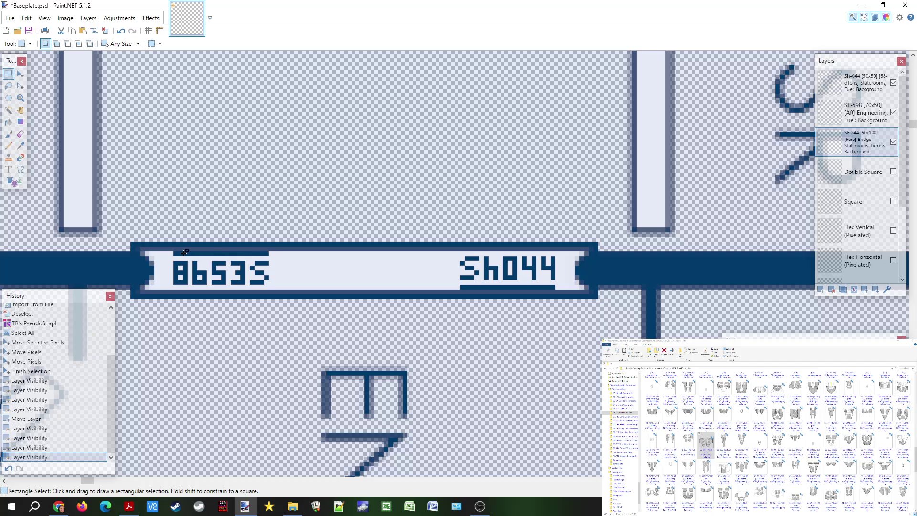
{"action": "left_click", "coordinate": [314, 260]}
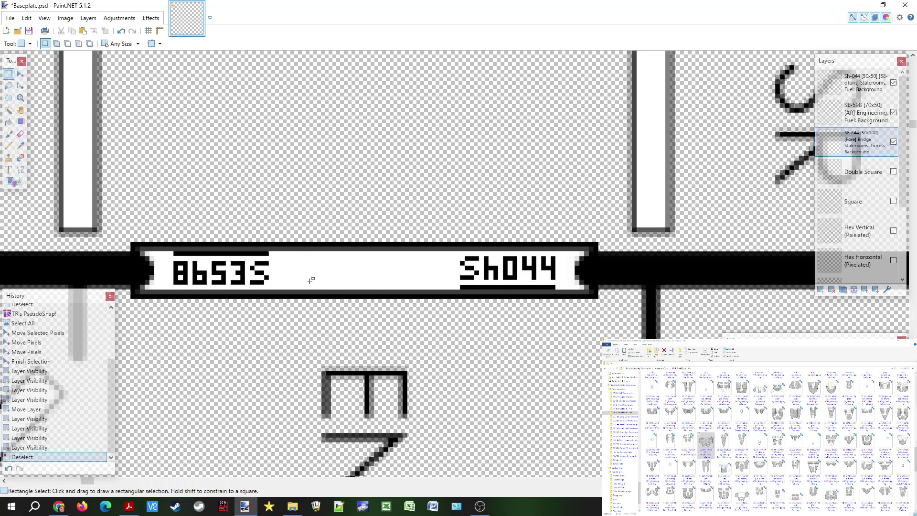
Step: Examine the doorway labels where SE-244 meets Sh-044 and where Sh-044 meets SE-598
{"action": "scroll", "coordinate": [310, 280], "scroll_direction": "down", "scroll_amount": 2}
{"action": "scroll", "coordinate": [313, 268], "scroll_direction": "down", "scroll_amount": 3}
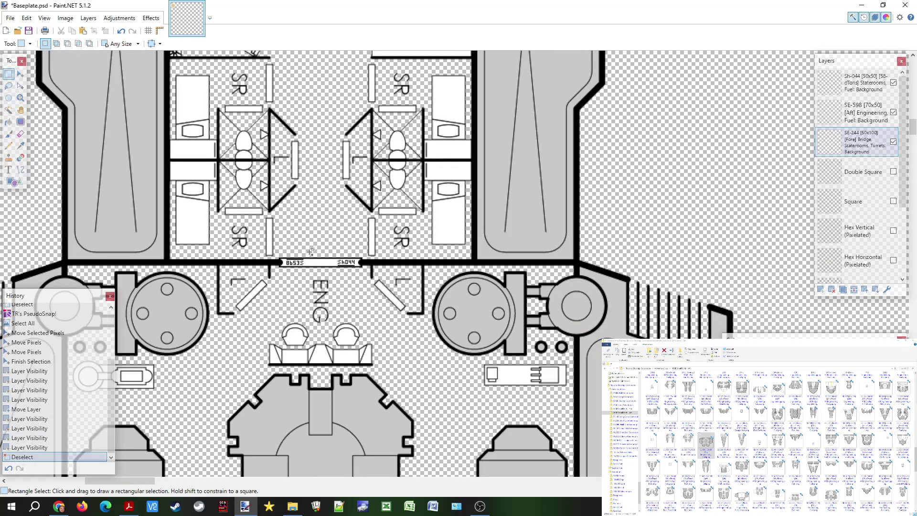
{"action": "scroll", "coordinate": [334, 277], "scroll_direction": "up", "scroll_amount": 5}
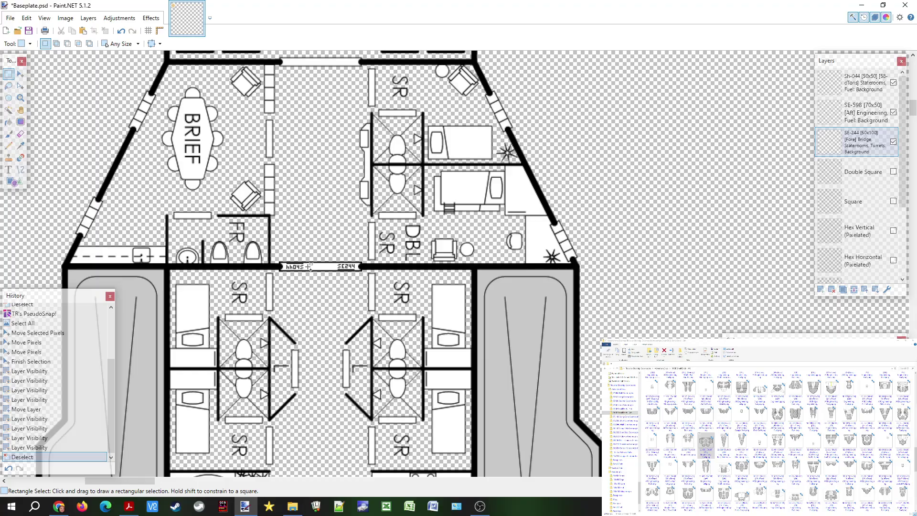
{"action": "scroll", "coordinate": [310, 267], "scroll_direction": "up", "scroll_amount": 6}
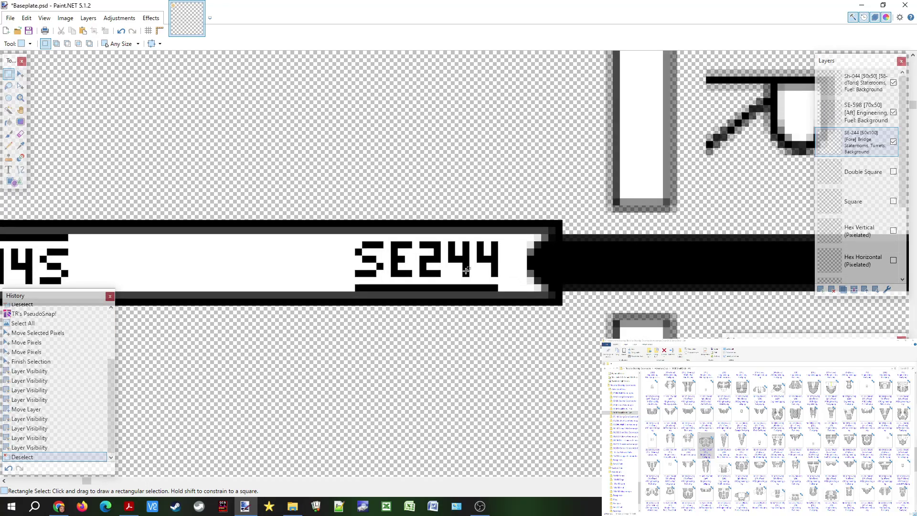
{"action": "scroll", "coordinate": [403, 274], "scroll_direction": "down", "scroll_amount": 4}
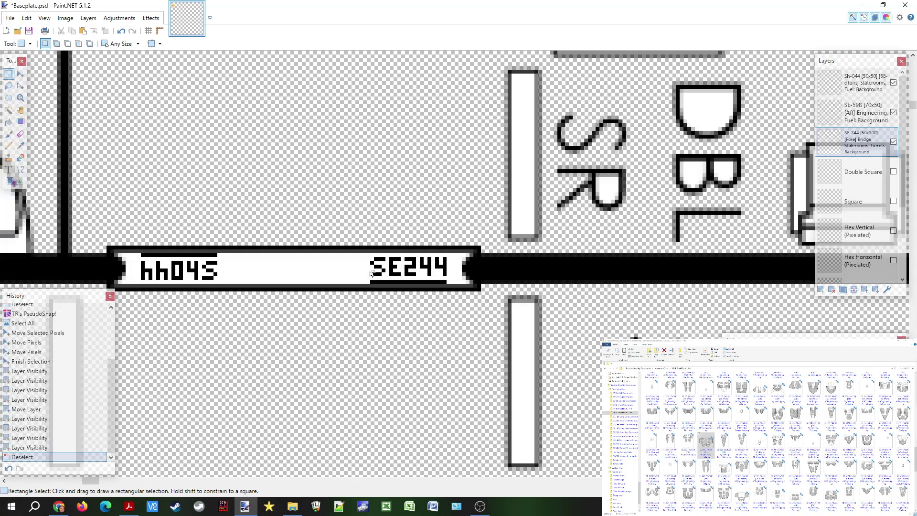
{"action": "scroll", "coordinate": [357, 273], "scroll_direction": "up", "scroll_amount": 3}
{"action": "scroll", "coordinate": [358, 273], "scroll_direction": "down", "scroll_amount": 8}
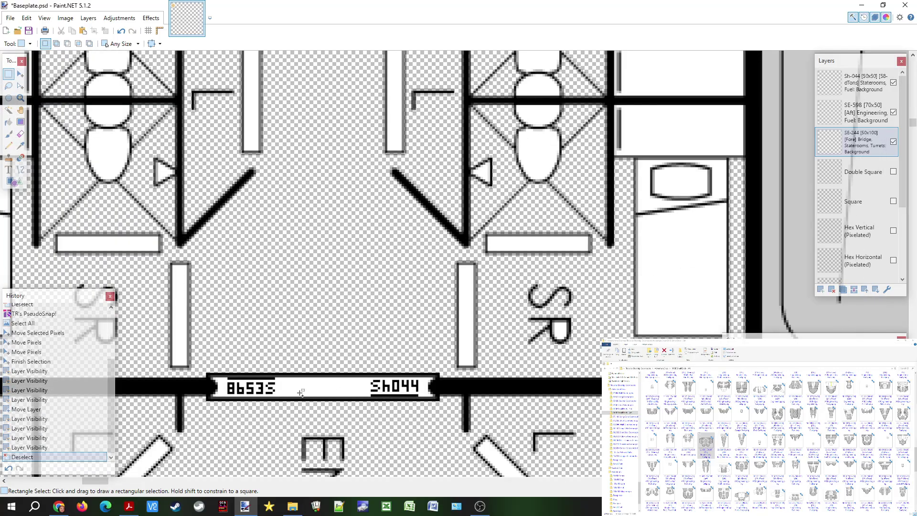
{"action": "scroll", "coordinate": [301, 392], "scroll_direction": "down", "scroll_amount": 3}
{"action": "scroll", "coordinate": [301, 392], "scroll_direction": "down", "scroll_amount": 3}
{"action": "scroll", "coordinate": [300, 306], "scroll_direction": "up", "scroll_amount": 3}
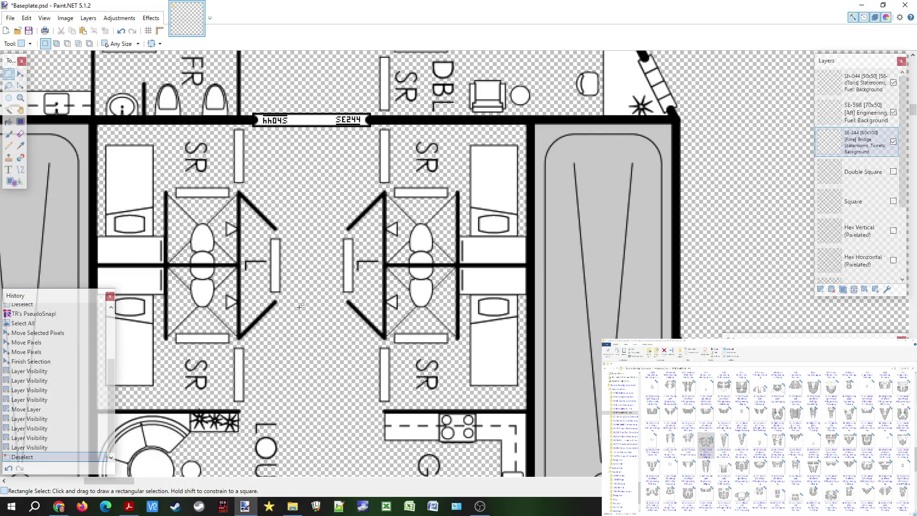
{"action": "scroll", "coordinate": [300, 306], "scroll_direction": "up", "scroll_amount": 1}
{"action": "scroll", "coordinate": [356, 180], "scroll_direction": "up", "scroll_amount": 4}
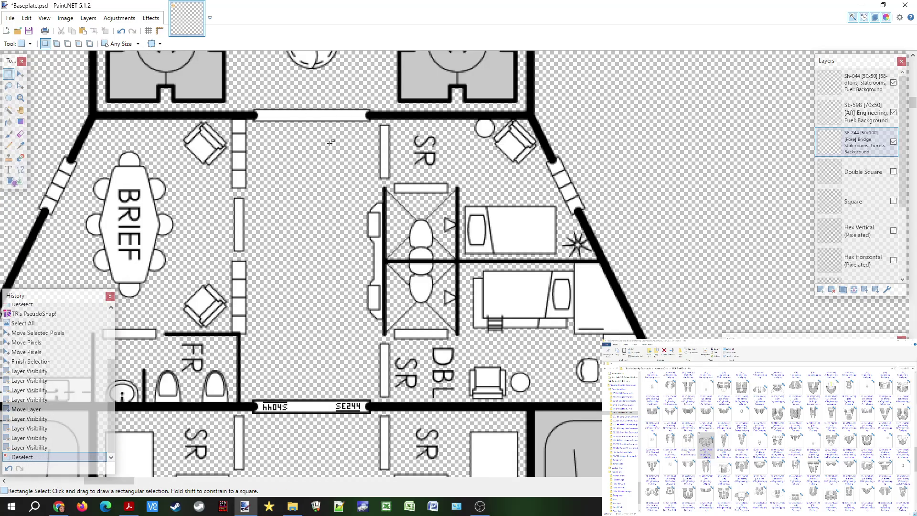
{"action": "scroll", "coordinate": [327, 298], "scroll_direction": "down", "scroll_amount": 3}
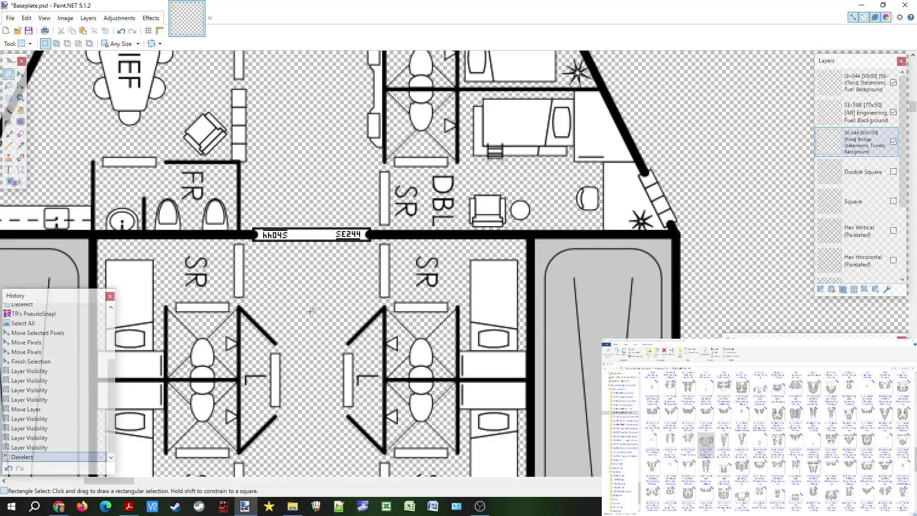
Step: Trace the passage through both shared doorways with narrow rectangular selections and clear them
{"action": "left_click_drag", "start_coordinate": [309, 365], "coordinate": [310, 93]}
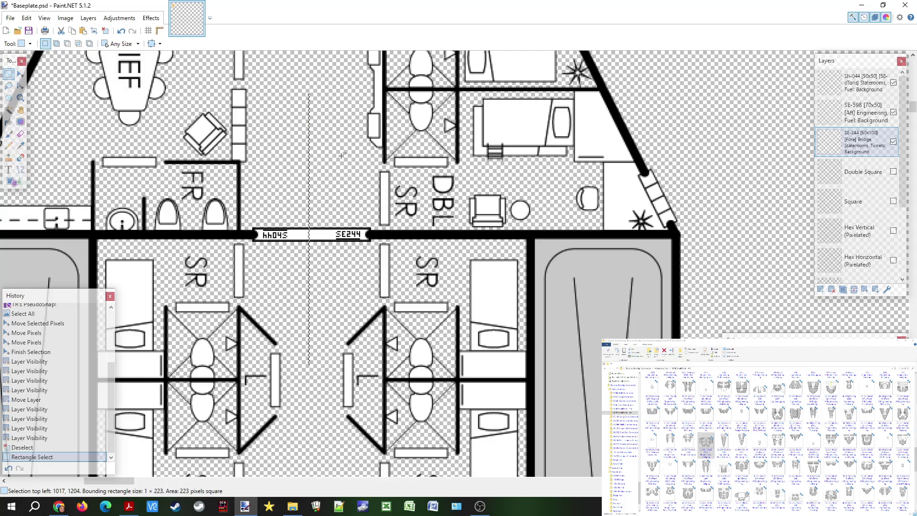
{"action": "left_click_drag", "start_coordinate": [321, 323], "coordinate": [323, 161]}
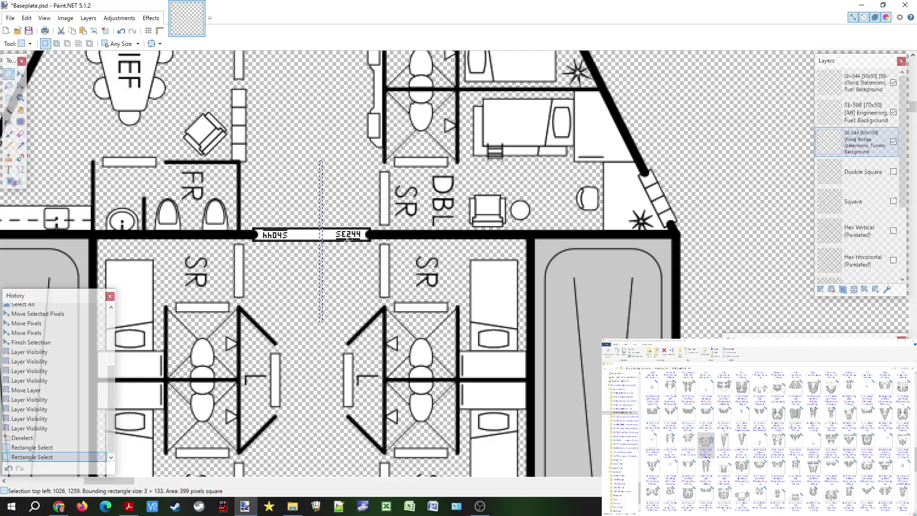
{"action": "left_click", "coordinate": [304, 200]}
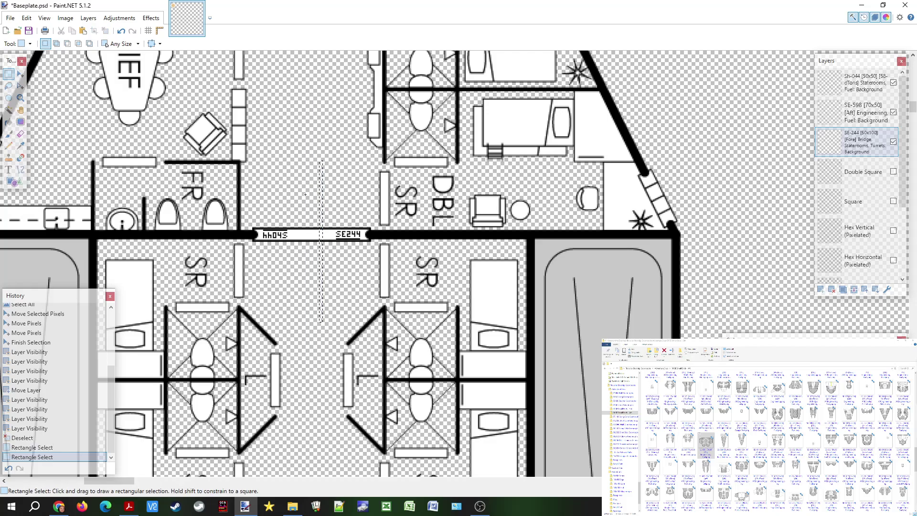
{"action": "left_click_drag", "start_coordinate": [299, 123], "coordinate": [309, 290]}
{"action": "scroll", "coordinate": [304, 300], "scroll_direction": "down", "scroll_amount": 10}
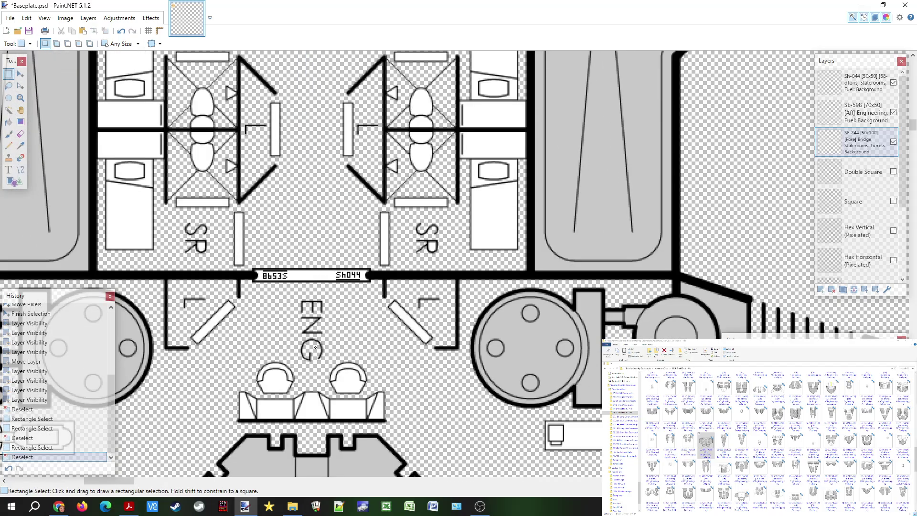
{"action": "left_click_drag", "start_coordinate": [317, 350], "coordinate": [316, 163]}
{"action": "left_click_drag", "start_coordinate": [278, 305], "coordinate": [278, 306]}
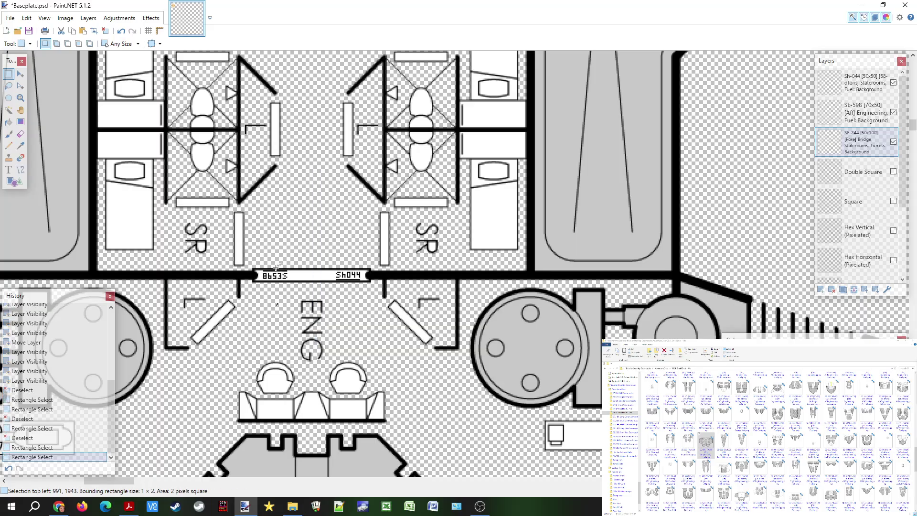
{"action": "left_click_drag", "start_coordinate": [347, 185], "coordinate": [331, 323]}
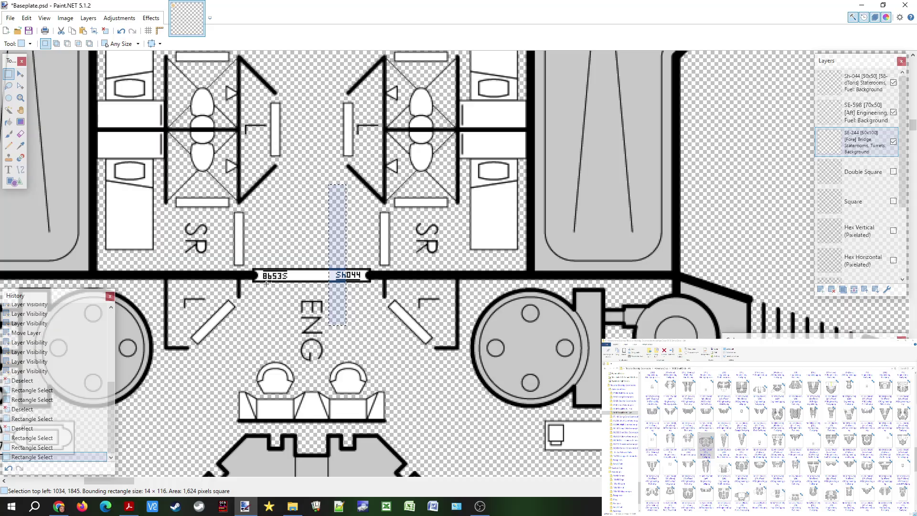
{"action": "left_click", "coordinate": [316, 266]}
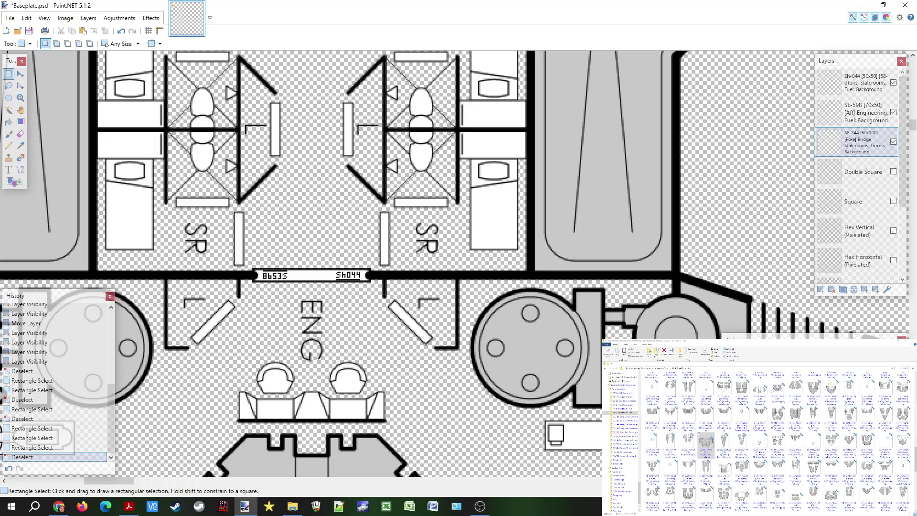
Step: Make the Checkerboard layer visible and active beneath the ship tiles
{"action": "scroll", "coordinate": [842, 238], "scroll_direction": "down", "scroll_amount": 3}
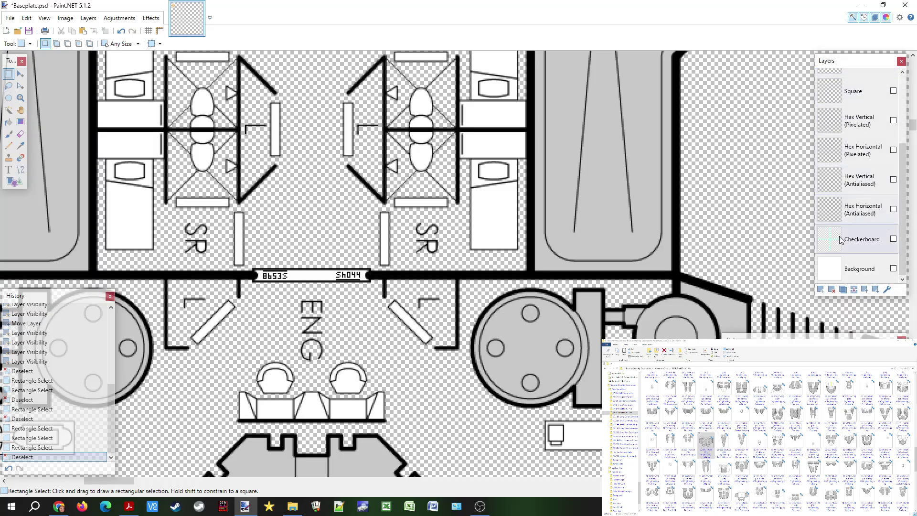
{"action": "left_click", "coordinate": [893, 238]}
{"action": "scroll", "coordinate": [453, 287], "scroll_direction": "down", "scroll_amount": 5}
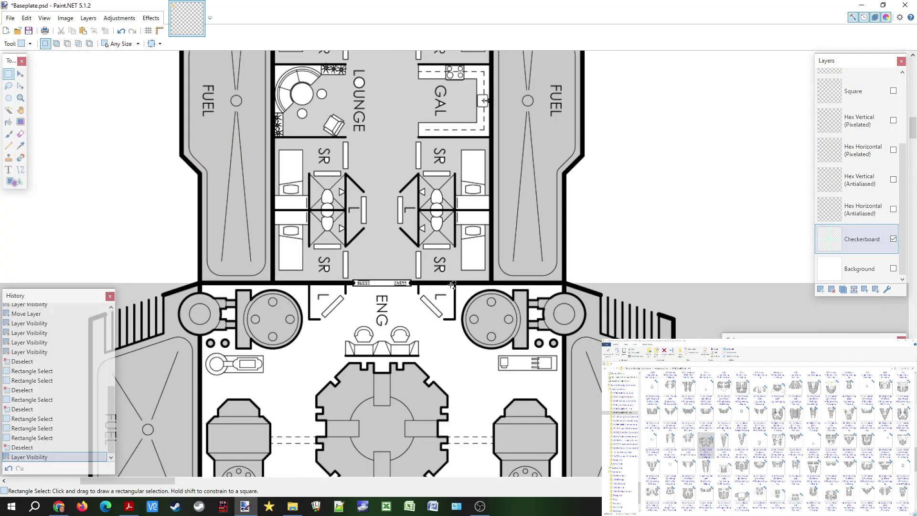
Step: Select the ring of twelve checkerboard squares surrounding the ship with the Magic Wand, adding each to one combined selection
{"action": "key", "text": "s"}
{"action": "key", "text": "s"}
{"action": "key", "text": "s"}
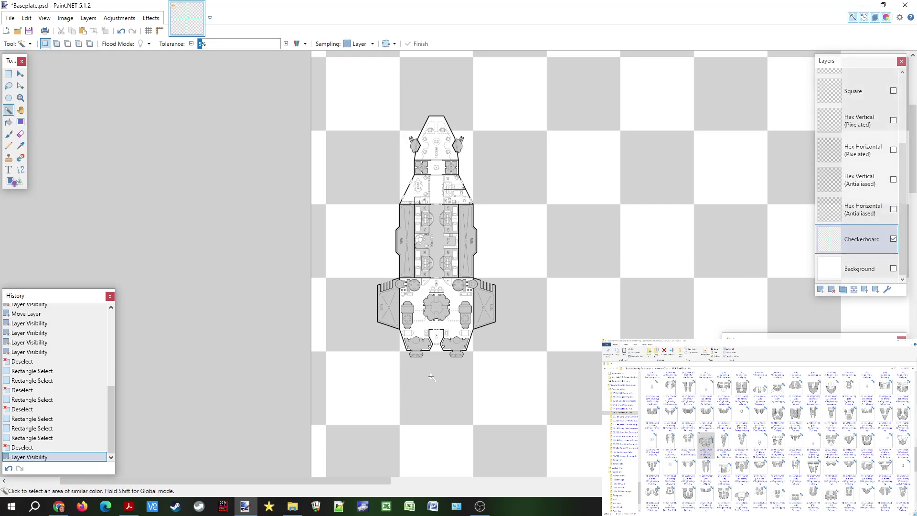
{"action": "left_click", "coordinate": [379, 375]}
{"action": "left_click", "coordinate": [437, 378], "text": "ctrl"}
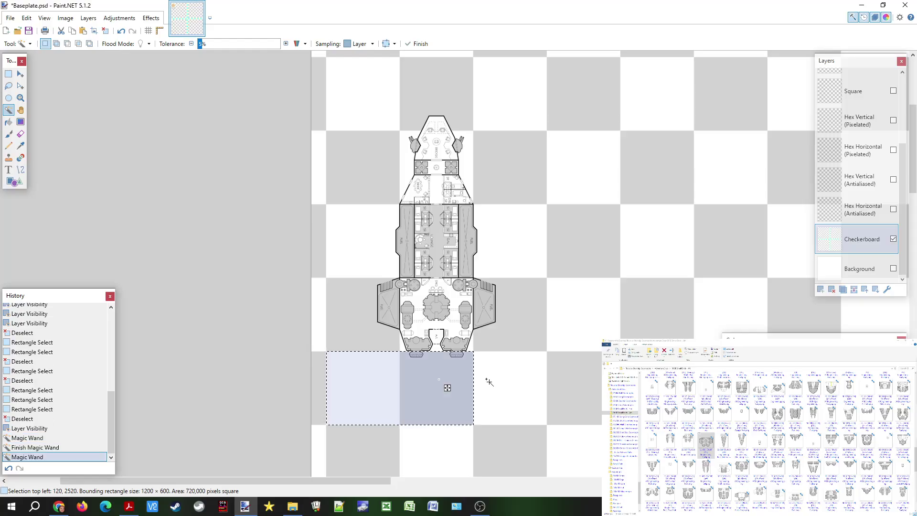
{"action": "left_click", "coordinate": [496, 386], "text": "ctrl"}
{"action": "left_click", "coordinate": [514, 296], "text": "ctrl"}
{"action": "left_click", "coordinate": [515, 241], "text": "ctrl"}
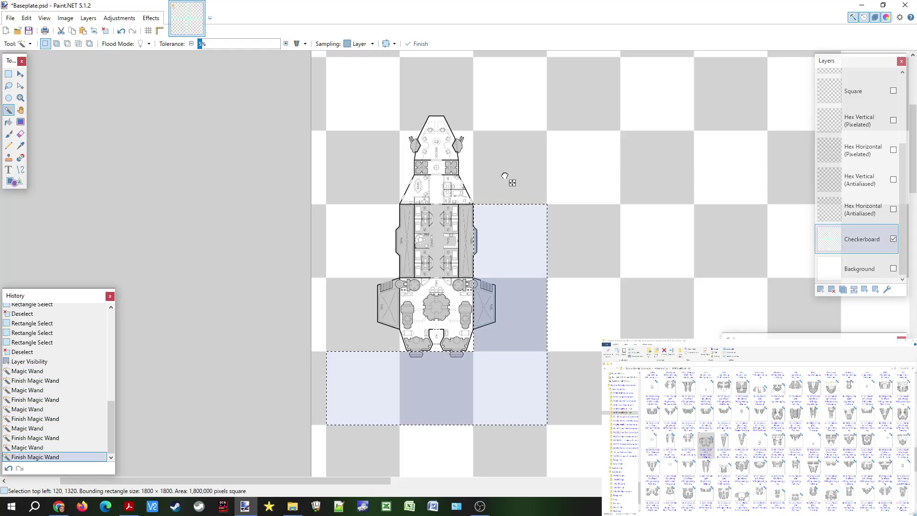
{"action": "left_click", "coordinate": [507, 178], "text": "ctrl"}
{"action": "left_click", "coordinate": [502, 103], "text": "ctrl"}
{"action": "left_click", "coordinate": [451, 101], "text": "ctrl"}
{"action": "left_click", "coordinate": [352, 104], "text": "ctrl"}
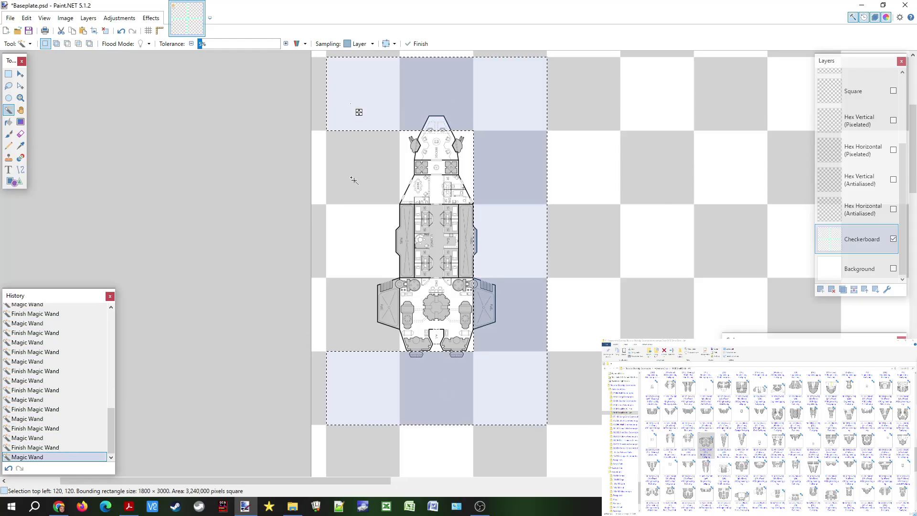
{"action": "left_click", "coordinate": [354, 181], "text": "ctrl"}
{"action": "left_click", "coordinate": [357, 258], "text": "ctrl"}
{"action": "left_click", "coordinate": [363, 320], "text": "ctrl"}
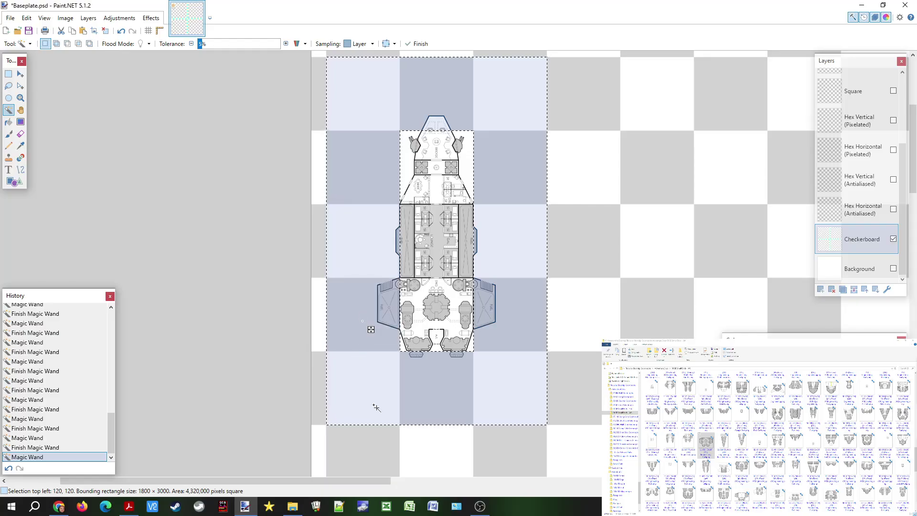
Step: Add the ship's central area to the selection with Rectangle Select and crop the image to the combined selection
{"action": "key", "text": "s"}
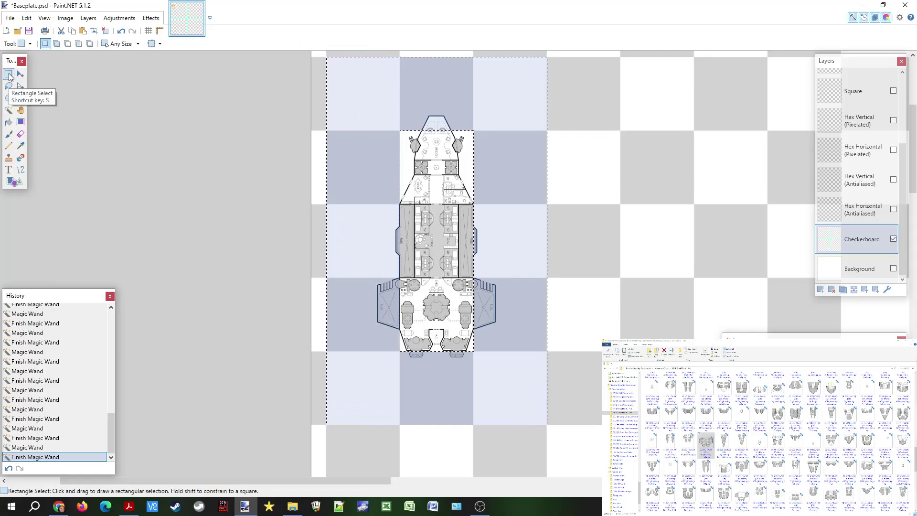
{"action": "left_click_drag", "start_coordinate": [380, 104], "coordinate": [503, 383]}
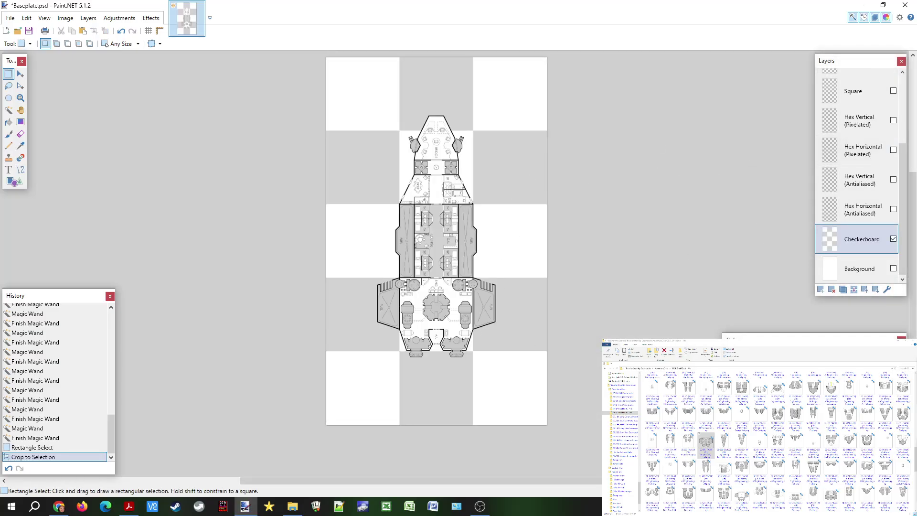
Step: Show the Hex Vertical (Pixelated) layer and inspect the hex grid across the ship's deck plan
{"action": "scroll", "coordinate": [872, 157], "scroll_direction": "up", "scroll_amount": 3}
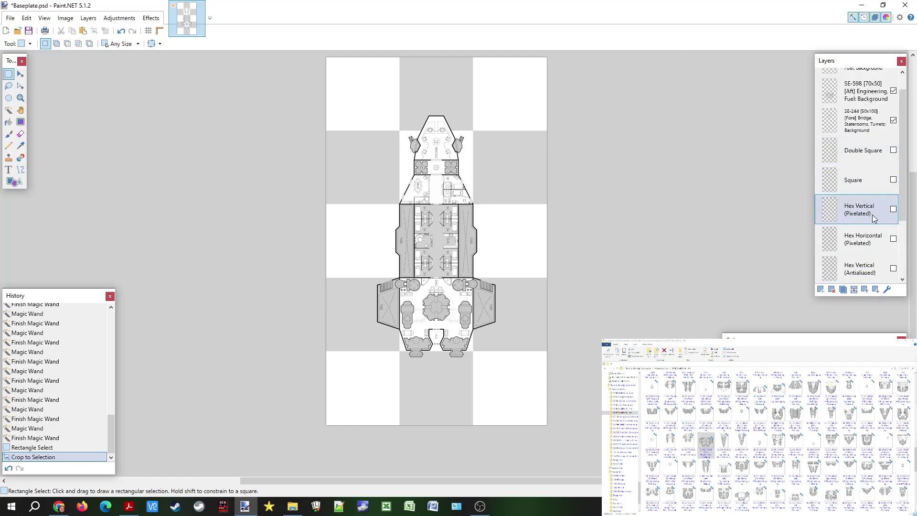
{"action": "left_click", "coordinate": [893, 208]}
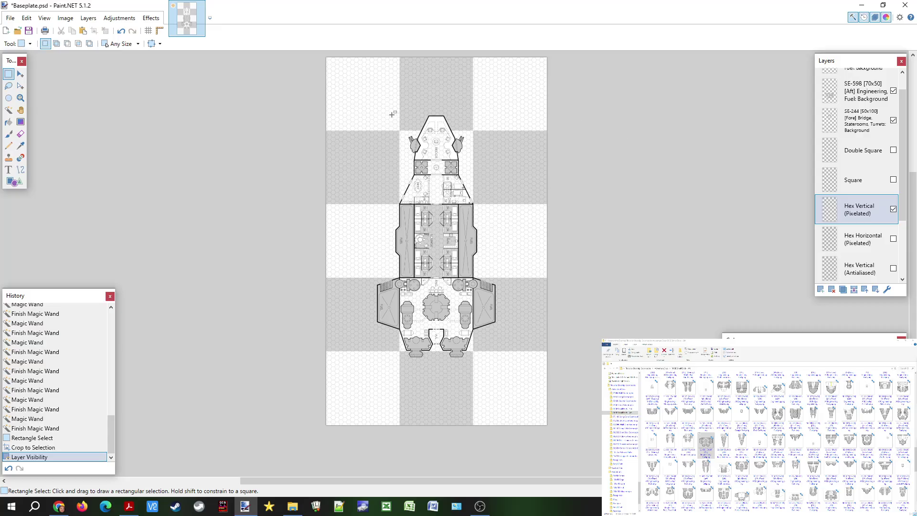
{"action": "scroll", "coordinate": [449, 171], "scroll_direction": "up", "scroll_amount": 6}
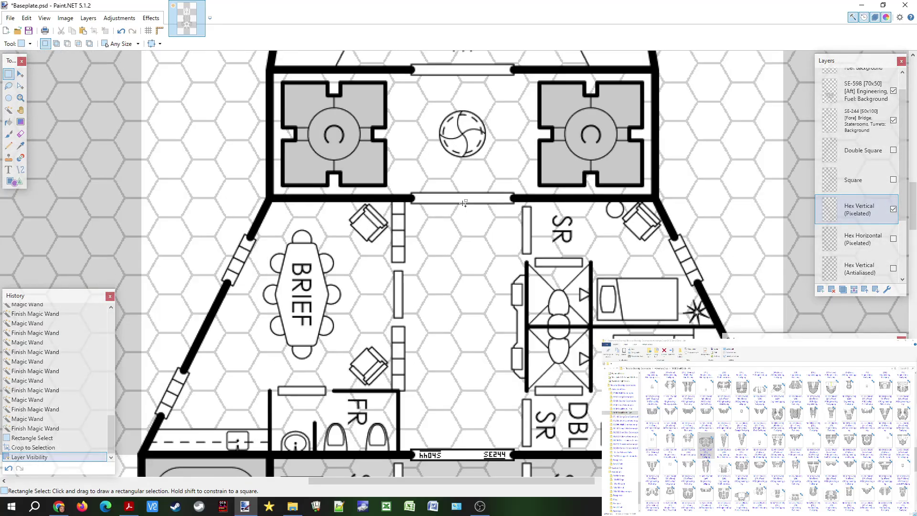
{"action": "scroll", "coordinate": [464, 203], "scroll_direction": "up", "scroll_amount": 1}
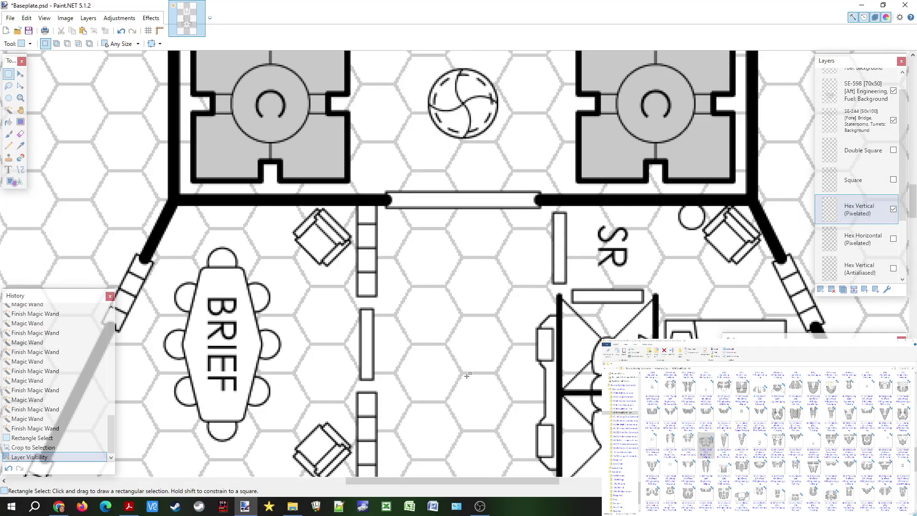
{"action": "scroll", "coordinate": [462, 299], "scroll_direction": "down", "scroll_amount": 3}
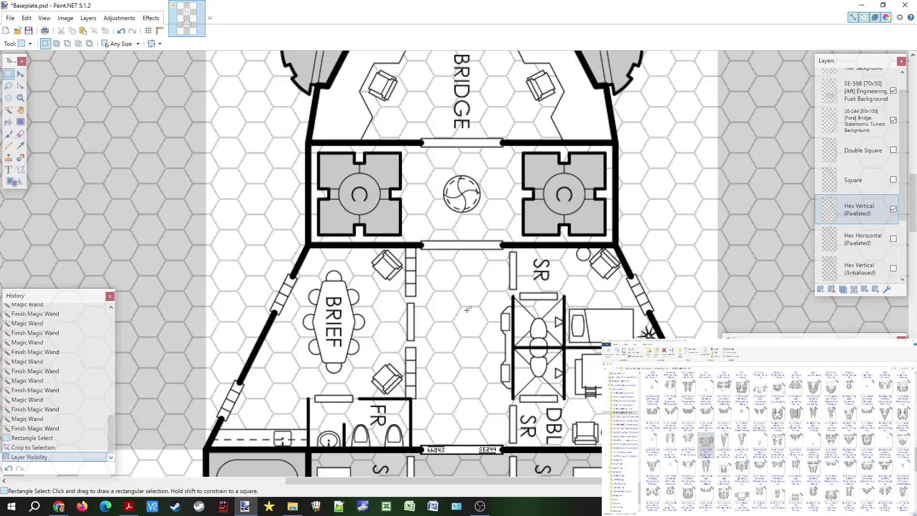
{"action": "scroll", "coordinate": [467, 309], "scroll_direction": "down", "scroll_amount": 5}
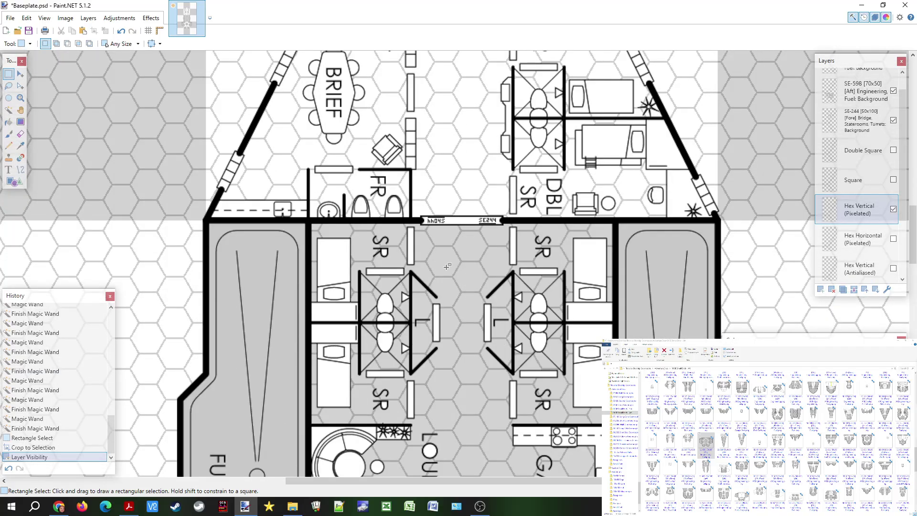
{"action": "scroll", "coordinate": [877, 221], "scroll_direction": "down", "scroll_amount": 3}
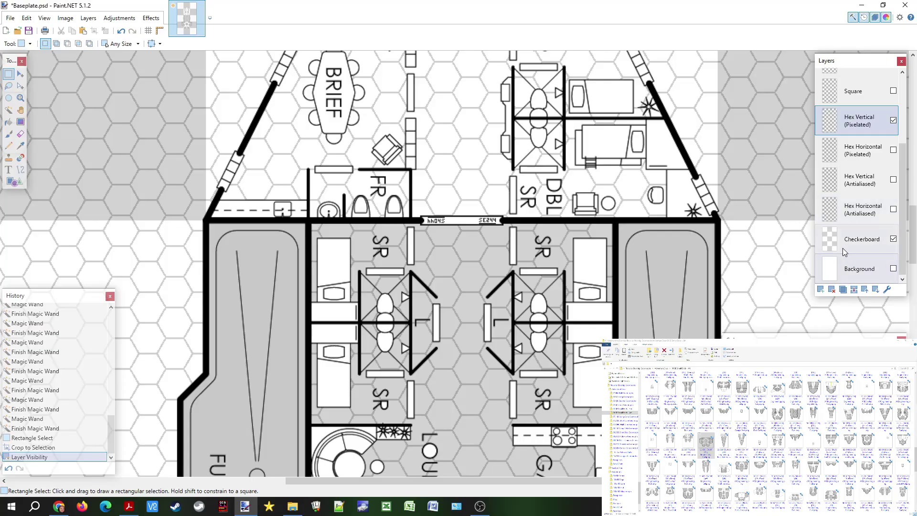
Step: Delete the Checkerboard layer and make the white Background layer visible behind the ship and hex grid
{"action": "left_click", "coordinate": [832, 290]}
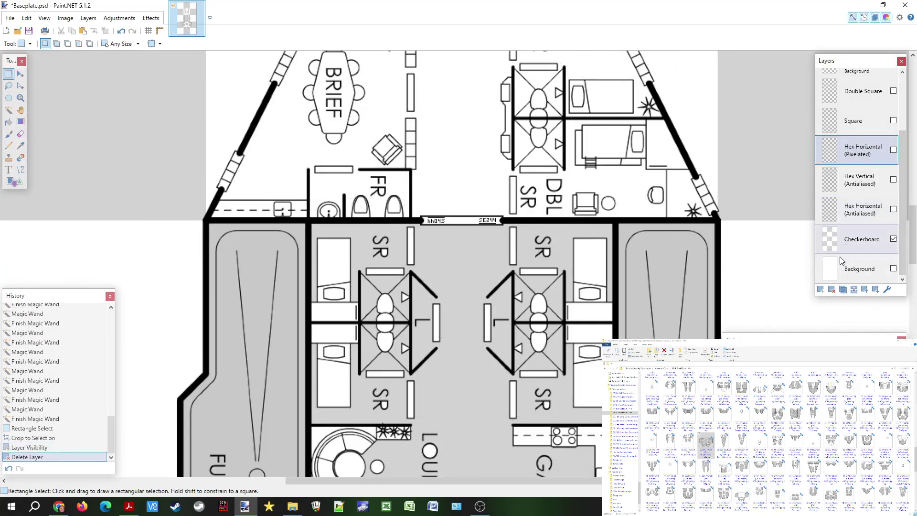
{"action": "key", "text": "ctrl+z"}
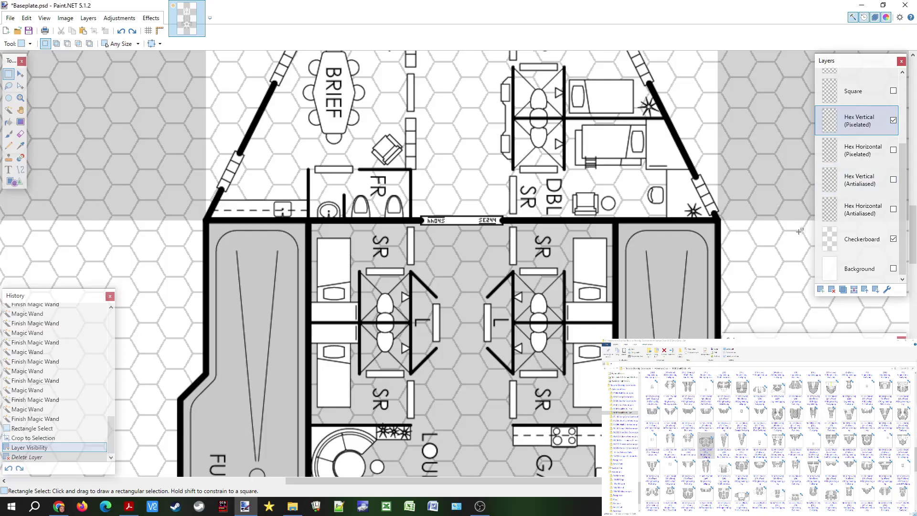
{"action": "left_click", "coordinate": [857, 247]}
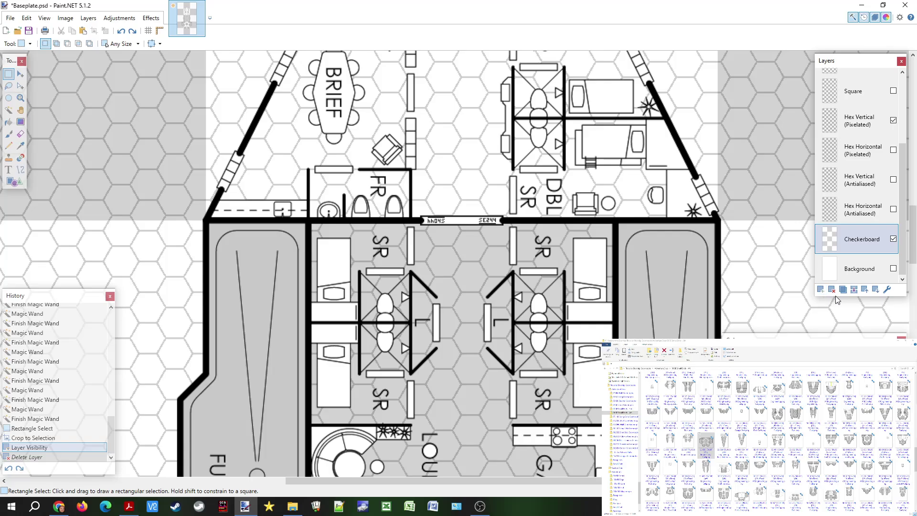
{"action": "left_click", "coordinate": [820, 289]}
{"action": "key", "text": "ctrl+z"}
{"action": "left_click", "coordinate": [832, 290]}
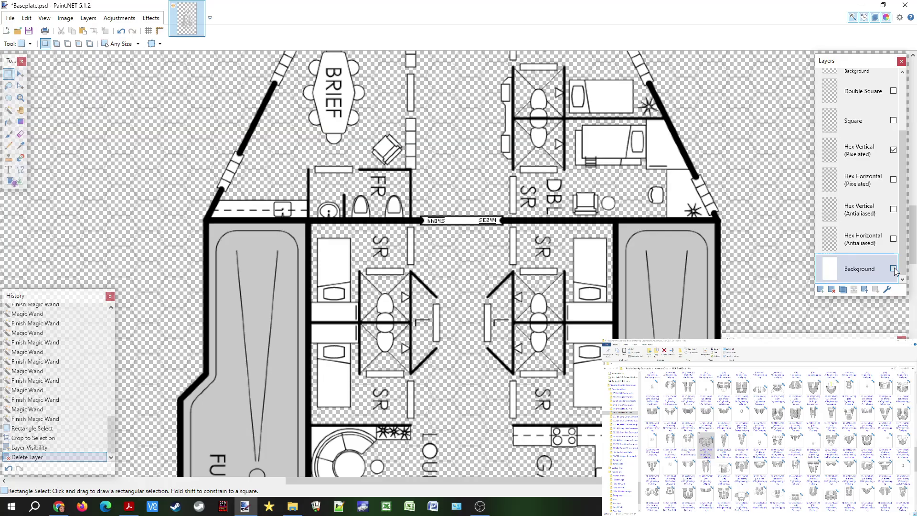
{"action": "left_click", "coordinate": [893, 269]}
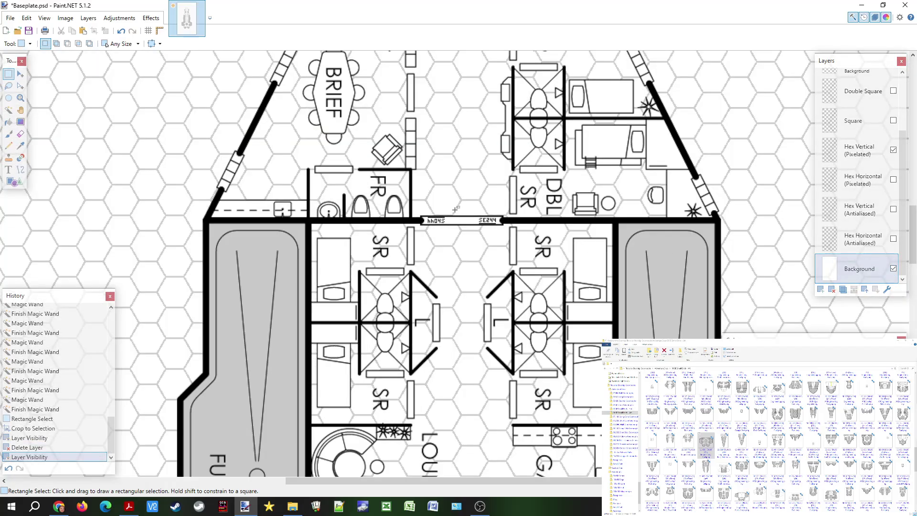
Step: Raise the Hex Vertical (Pixelated) layer to the top of the layer stack, above the ship tiles, and clear any selection
{"action": "left_click", "coordinate": [854, 154]}
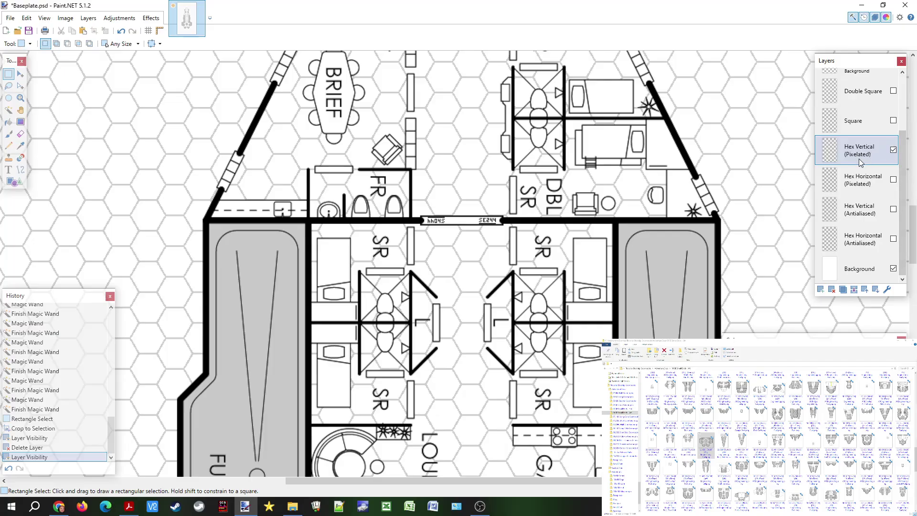
{"action": "left_click_drag", "start_coordinate": [862, 159], "coordinate": [862, 120]}
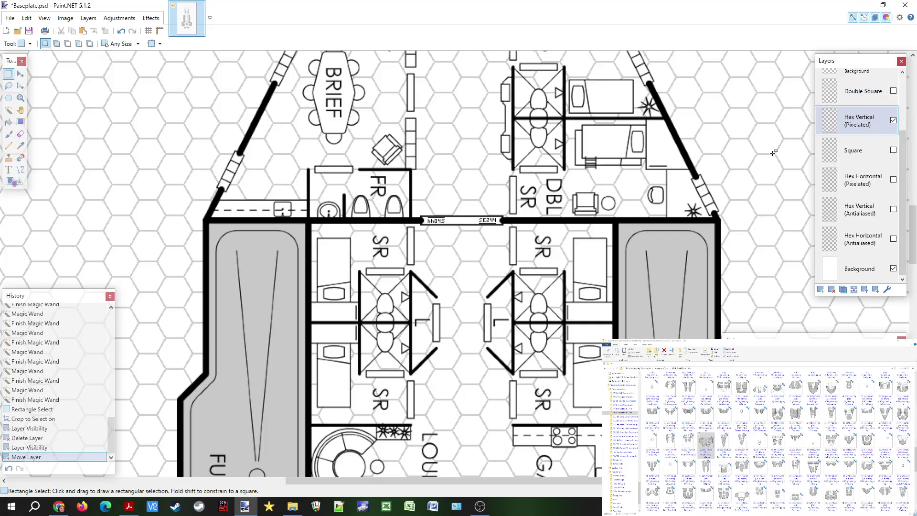
{"action": "mouse_move", "coordinate": [579, 243]}
{"action": "left_mouse_down"}
{"action": "mouse_move", "coordinate": [604, 304]}
{"action": "mouse_move", "coordinate": [596, 297]}
{"action": "left_mouse_up"}
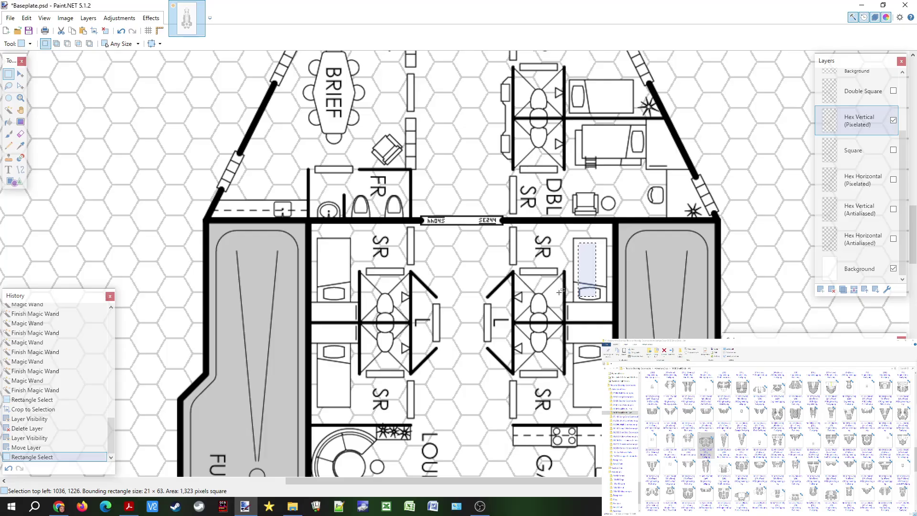
{"action": "left_click_drag", "start_coordinate": [656, 248], "coordinate": [699, 388]}
{"action": "scroll", "coordinate": [402, 111], "scroll_direction": "up", "scroll_amount": 5}
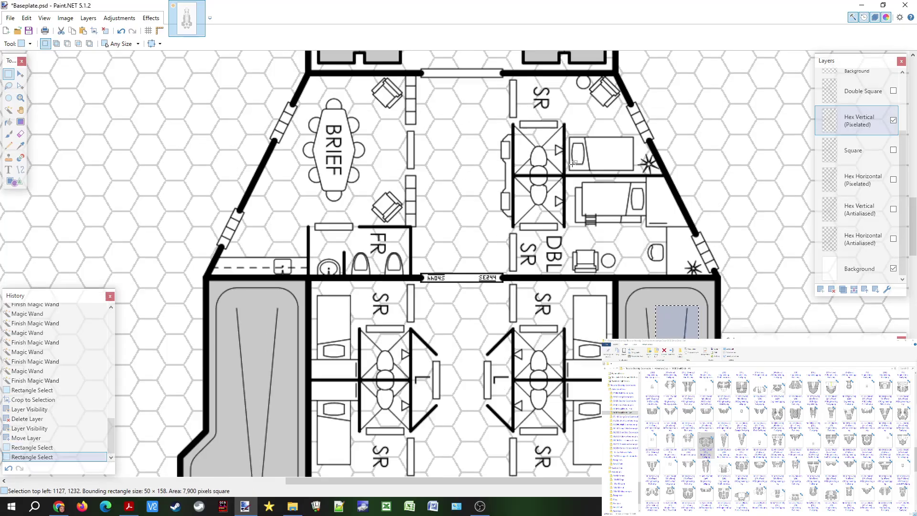
{"action": "left_click_drag", "start_coordinate": [532, 164], "coordinate": [593, 231]}
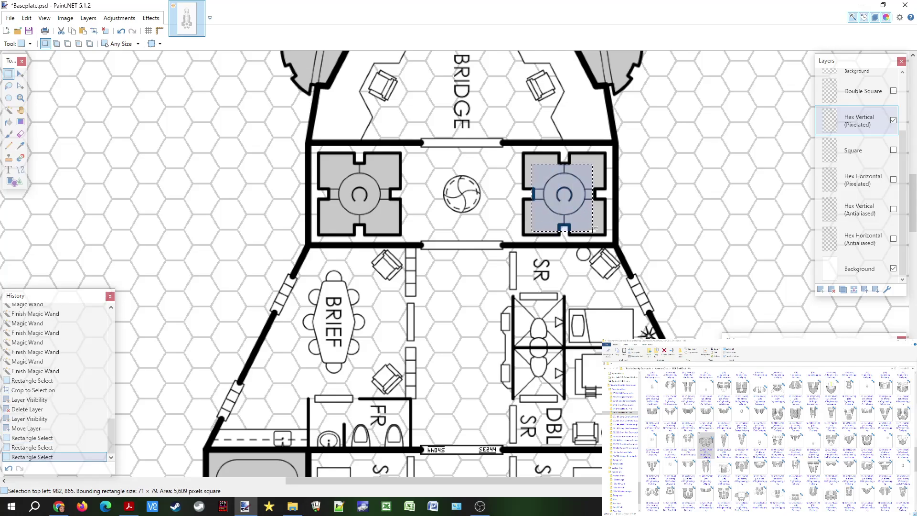
{"action": "left_click", "coordinate": [865, 290]}
{"action": "left_click", "coordinate": [865, 290]}
{"action": "left_click", "coordinate": [865, 290]}
{"action": "left_click", "coordinate": [865, 290]}
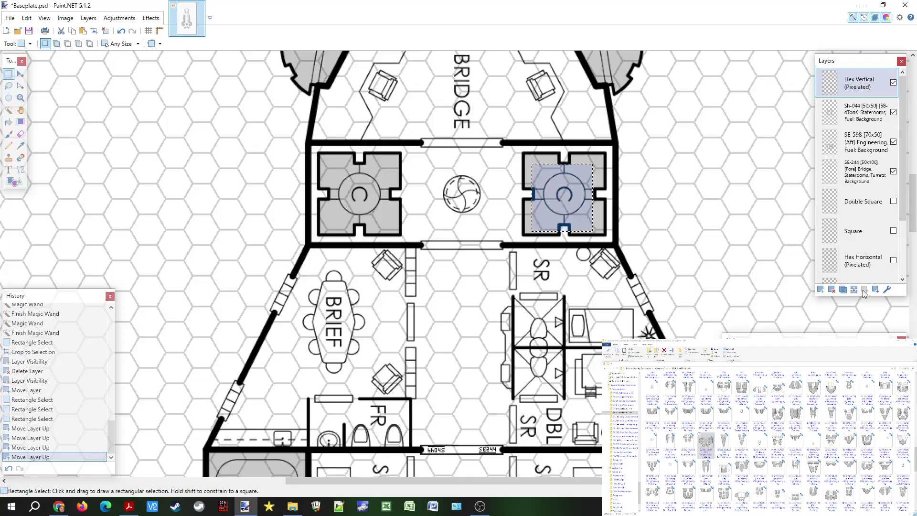
{"action": "key", "text": "ctrl+d"}
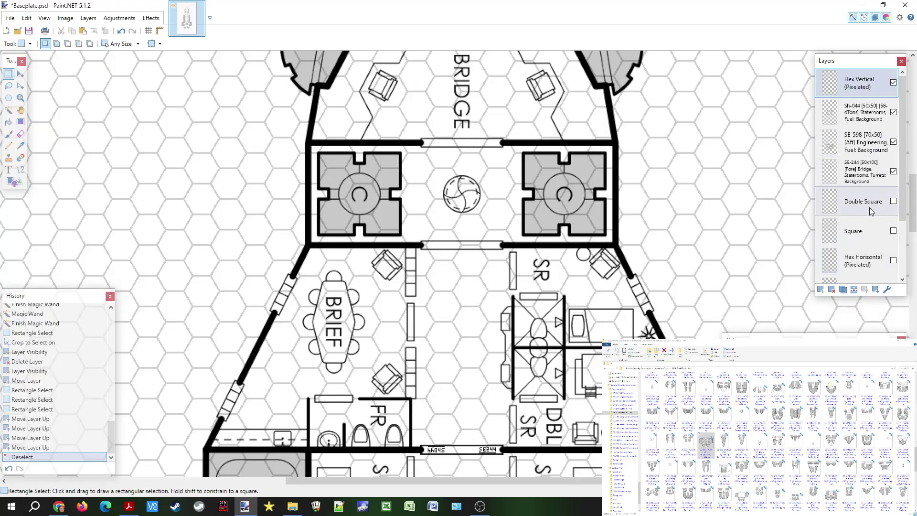
Step: Place the Square grid layer on top of the stack and show it instead of the Hex Vertical (Pixelated) grid
{"action": "left_click_drag", "start_coordinate": [848, 239], "coordinate": [838, 86]}
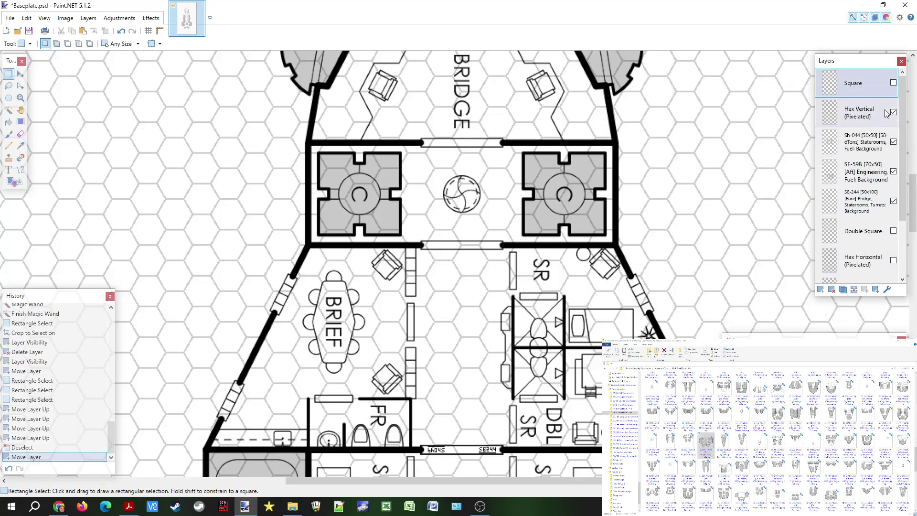
{"action": "left_click", "coordinate": [892, 112]}
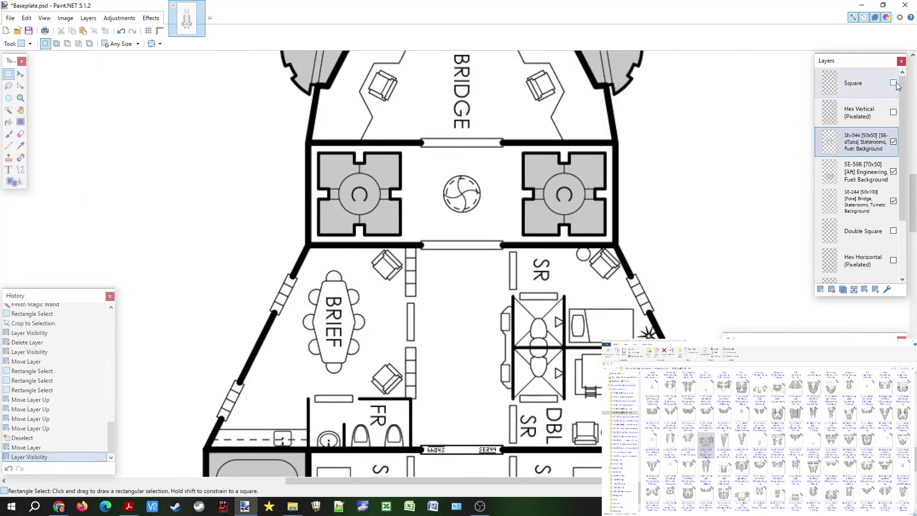
{"action": "left_click", "coordinate": [893, 83]}
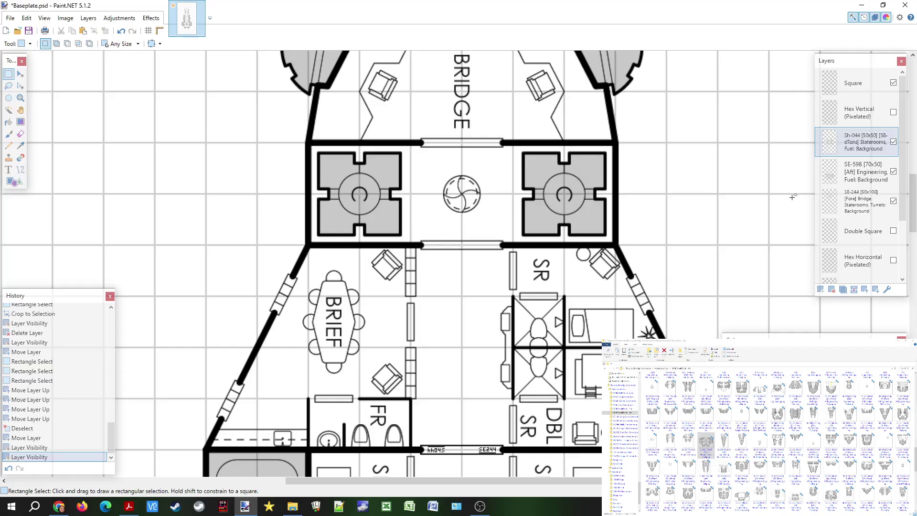
Step: Move the Square and Hex Vertical (Pixelated) layers back beneath the ship tiles, showing the hex grid and hiding the square grid
{"action": "left_click_drag", "start_coordinate": [867, 91], "coordinate": [840, 231]}
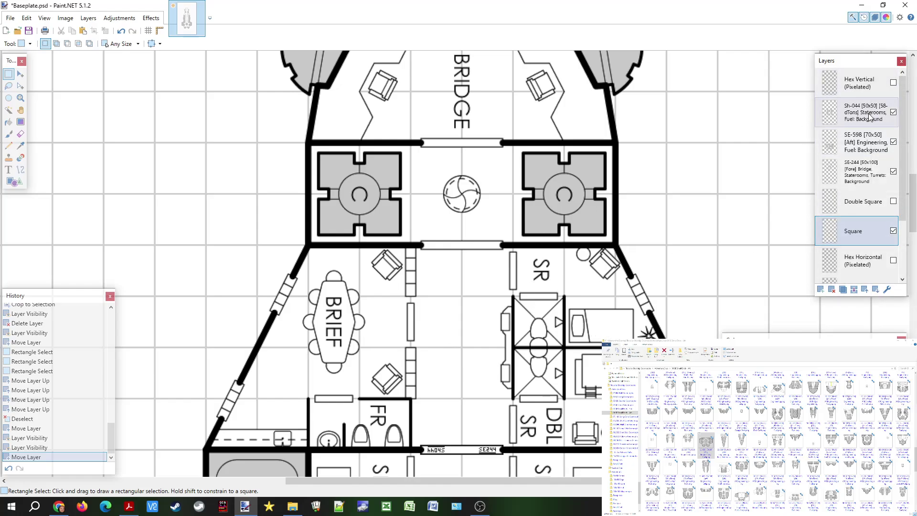
{"action": "left_click", "coordinate": [852, 106]}
{"action": "left_click_drag", "start_coordinate": [856, 84], "coordinate": [859, 182]}
{"action": "left_click", "coordinate": [894, 171]}
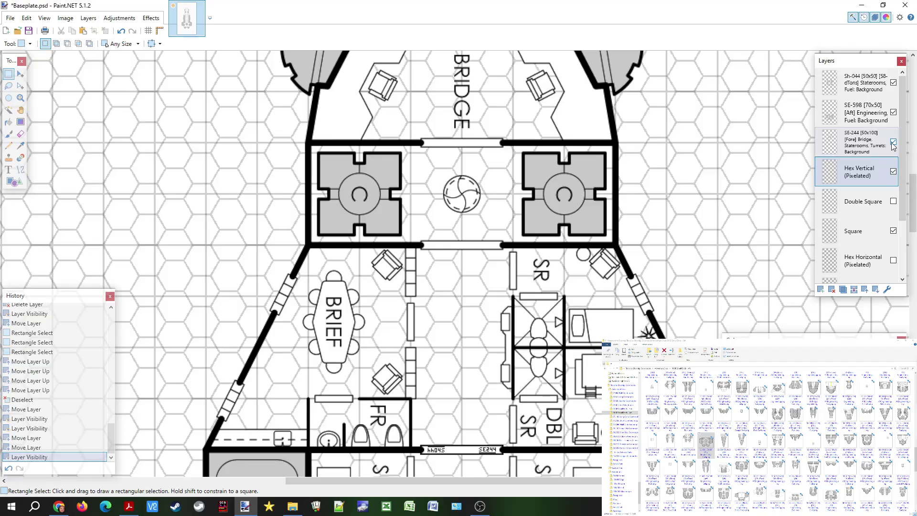
{"action": "left_click", "coordinate": [893, 142]}
{"action": "left_click", "coordinate": [893, 142]}
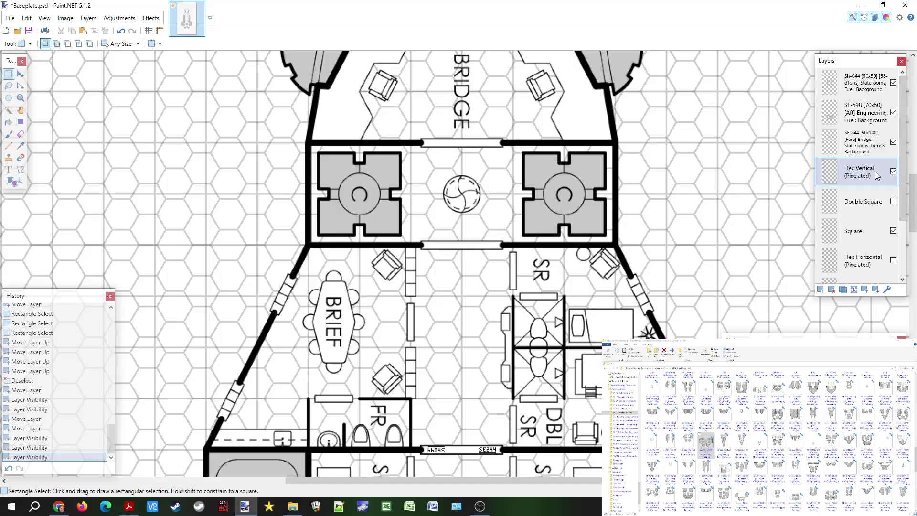
{"action": "left_click", "coordinate": [893, 231]}
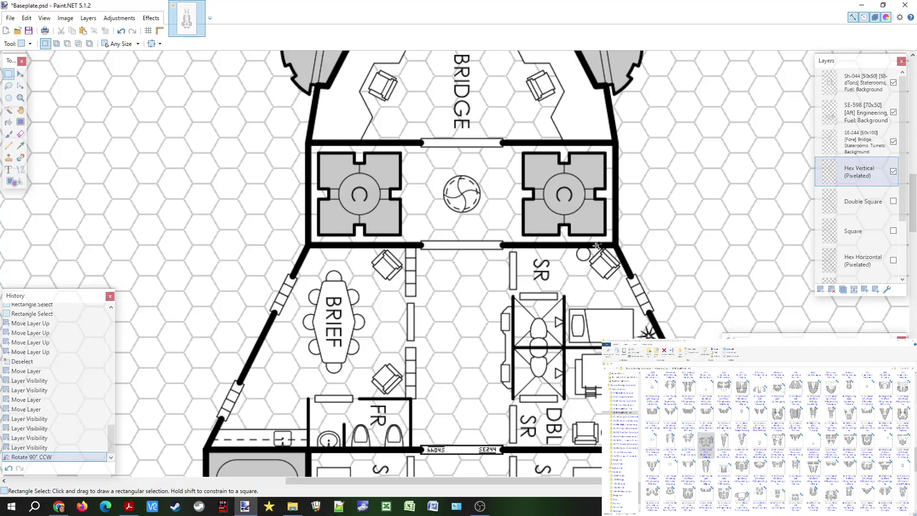
Step: Rotate the whole image 90° counter-clockwise and view the complete ship lying horizontally
{"action": "key", "text": "ctrl+g"}
{"action": "scroll", "coordinate": [482, 218], "scroll_direction": "down", "scroll_amount": 5}
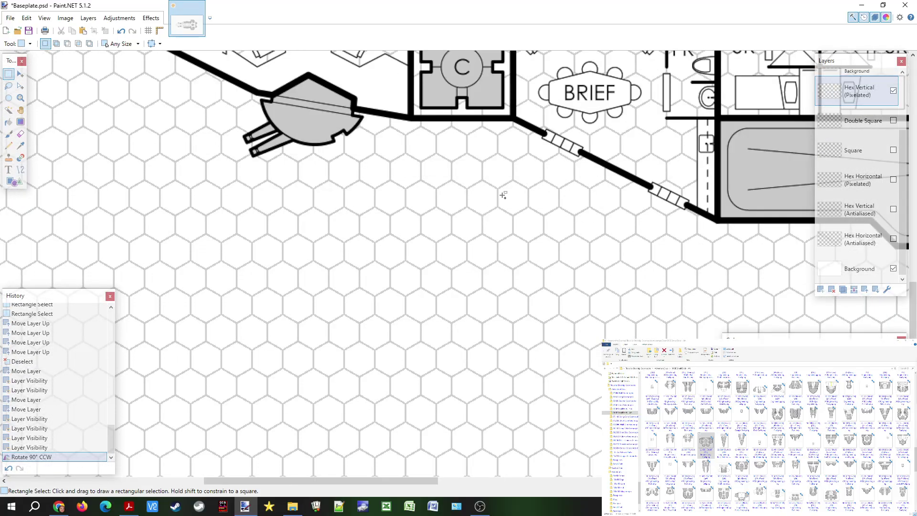
{"action": "scroll", "coordinate": [503, 195], "scroll_direction": "up", "scroll_amount": 6}
{"action": "scroll", "coordinate": [503, 195], "scroll_direction": "right", "scroll_amount": 6}
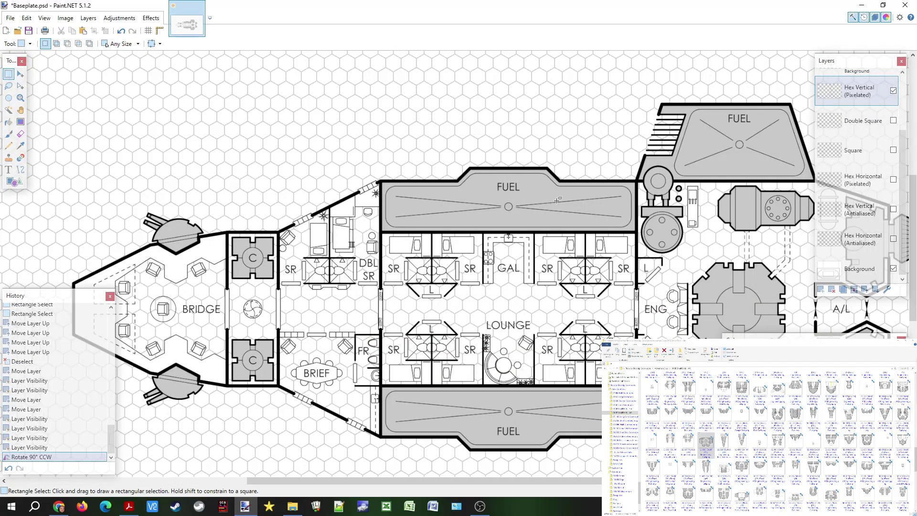
{"action": "scroll", "coordinate": [522, 232], "scroll_direction": "down", "scroll_amount": 2}
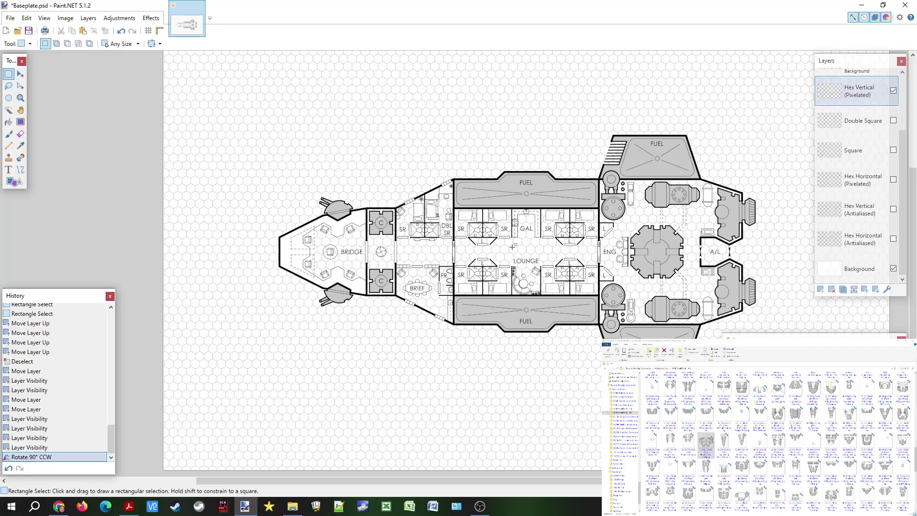
{"action": "scroll", "coordinate": [417, 255], "scroll_direction": "right", "scroll_amount": 2}
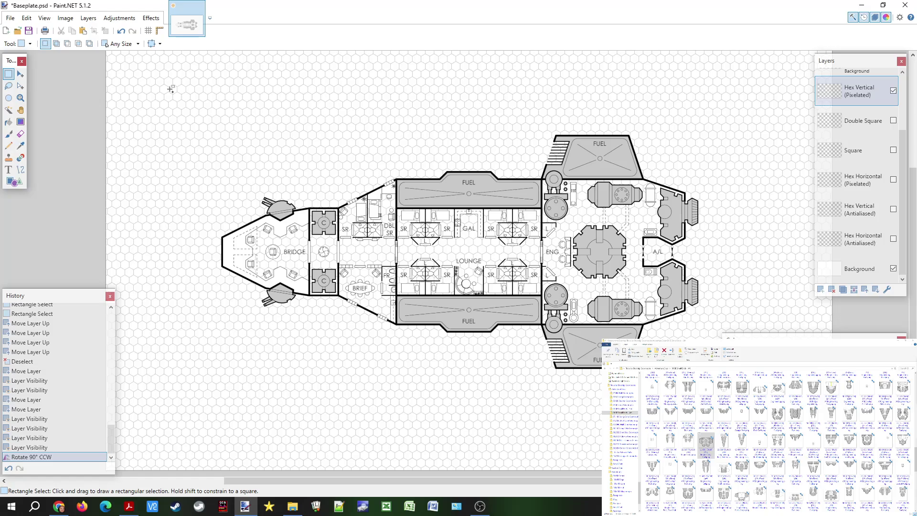
Step: Flatten all layers into a single Background layer and check the merged deck plan
{"action": "key", "text": "ctrl+shift+f"}
{"action": "left_click", "coordinate": [91, 19]}
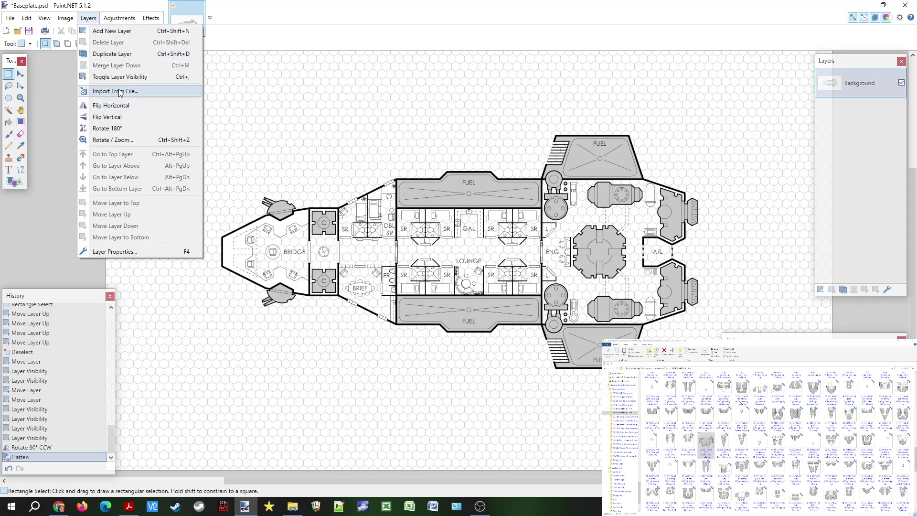
{"action": "left_click", "coordinate": [65, 19]}
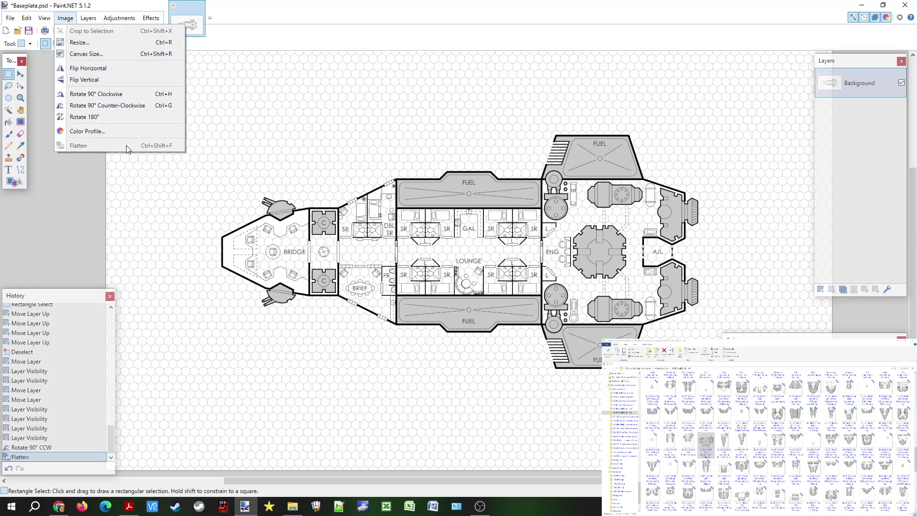
{"action": "left_click", "coordinate": [405, 4]}
{"action": "scroll", "coordinate": [500, 211], "scroll_direction": "up", "scroll_amount": 2}
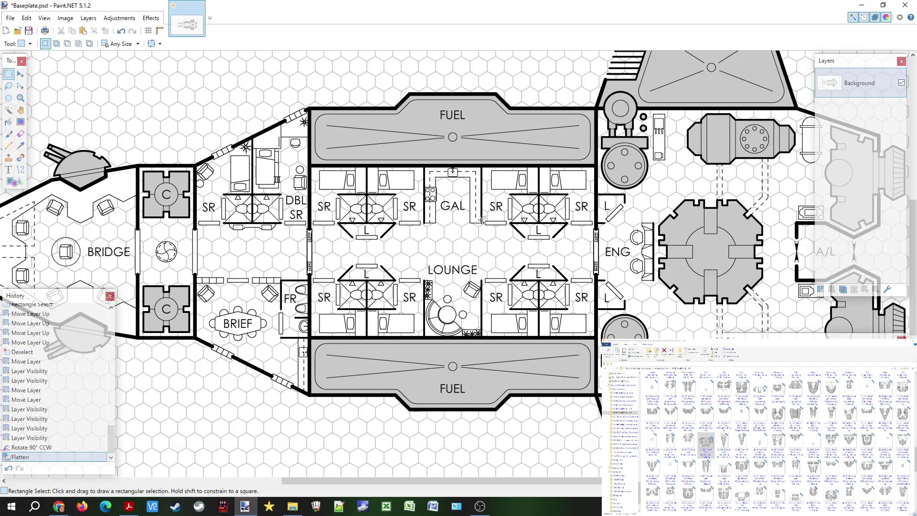
{"action": "scroll", "coordinate": [497, 213], "scroll_direction": "down", "scroll_amount": 2}
Step: Save the flattened plan as a PNG named Guardian Class Diplomatic Courier in the Baseplates folder, consulting the reference PDF and accepting the default PNG settings
{"action": "left_click", "coordinate": [10, 18]}
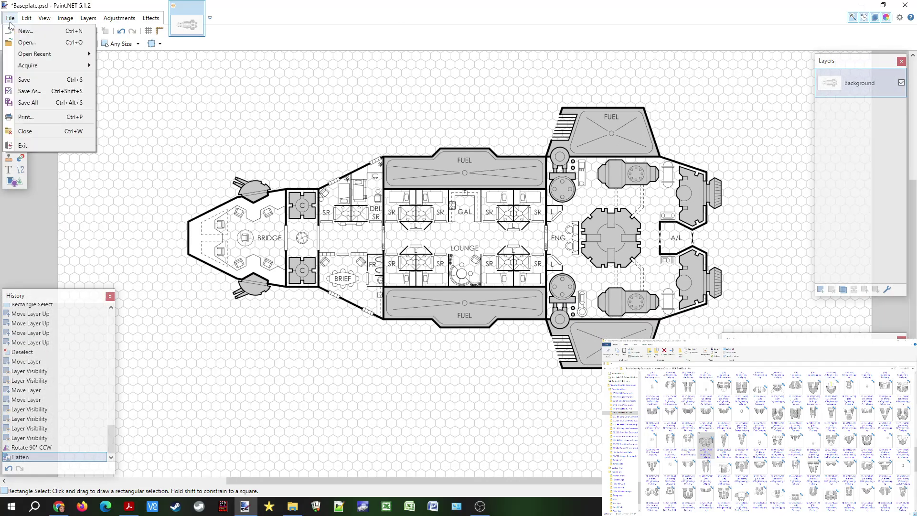
{"action": "left_click", "coordinate": [46, 88]}
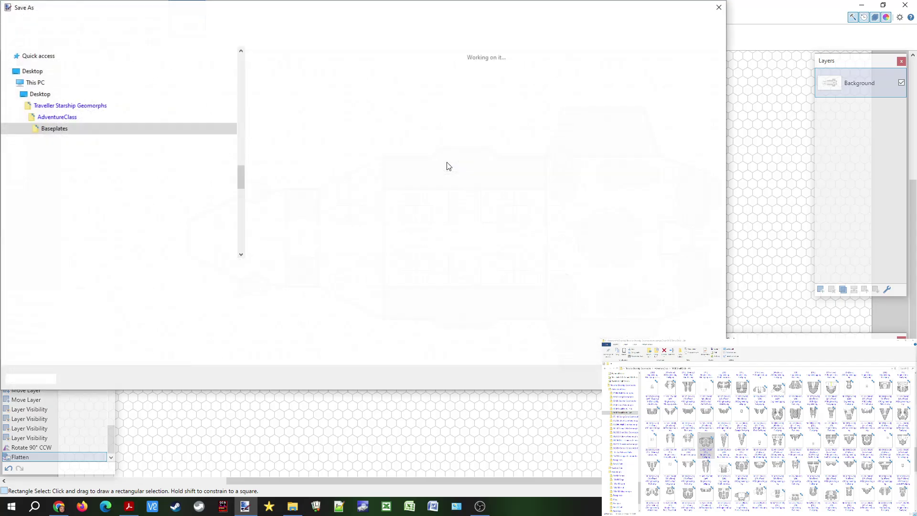
{"action": "left_click", "coordinate": [119, 506]}
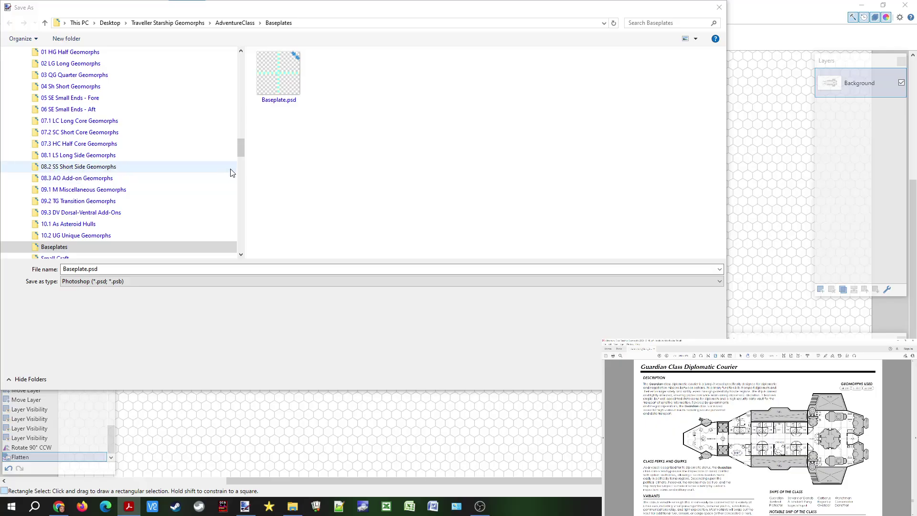
{"action": "left_click", "coordinate": [144, 268]}
{"action": "double_click", "coordinate": [144, 269]}
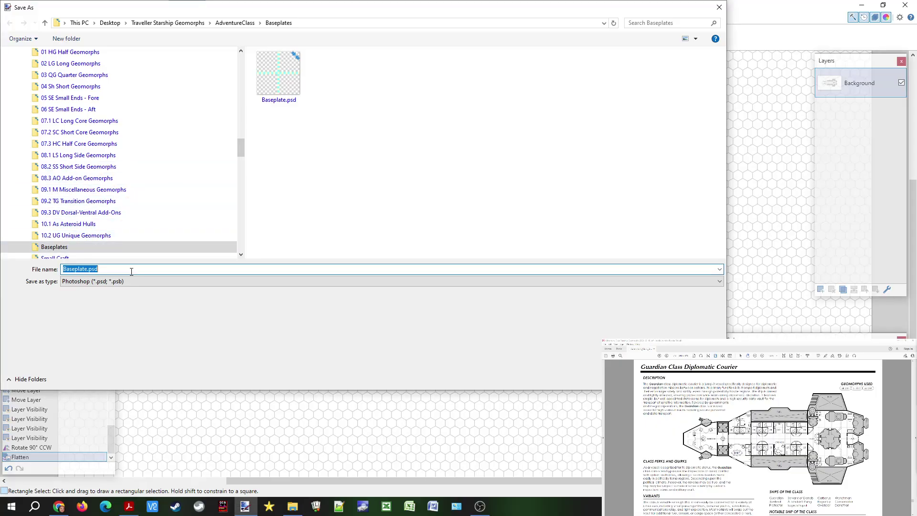
{"action": "type", "text": "G"}
{"action": "key", "text": "Tab"}
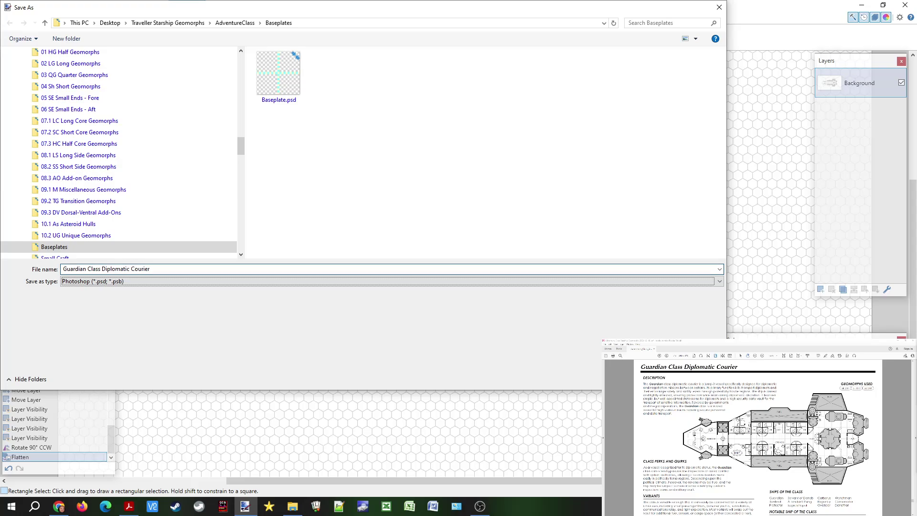
{"action": "key", "text": "Up"}
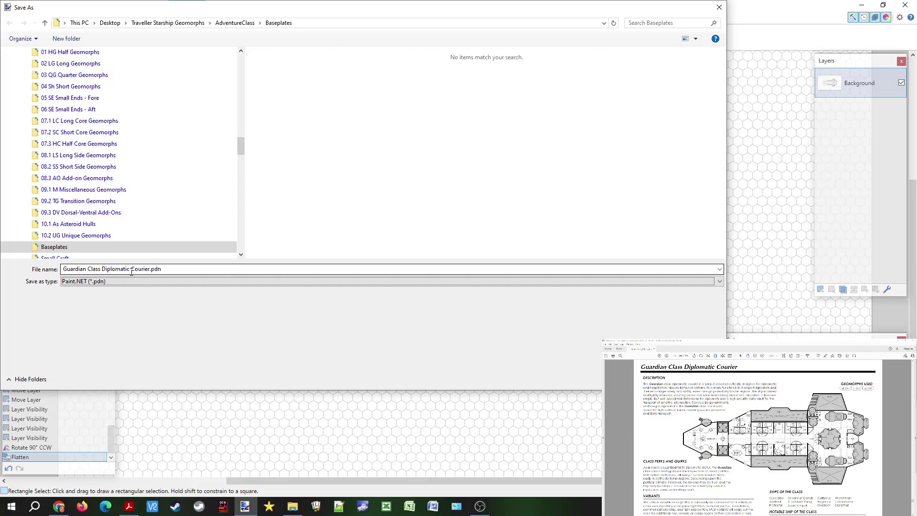
{"action": "key", "text": "Down"}
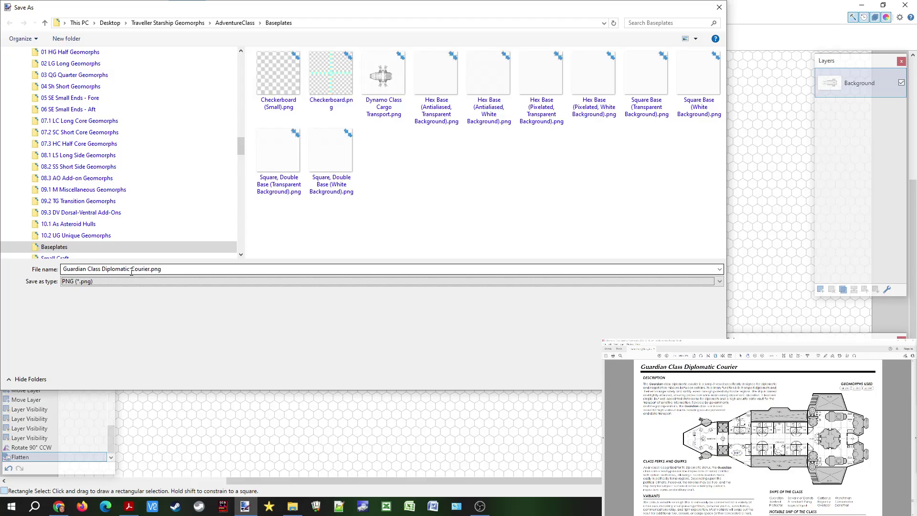
{"action": "key", "text": "Return"}
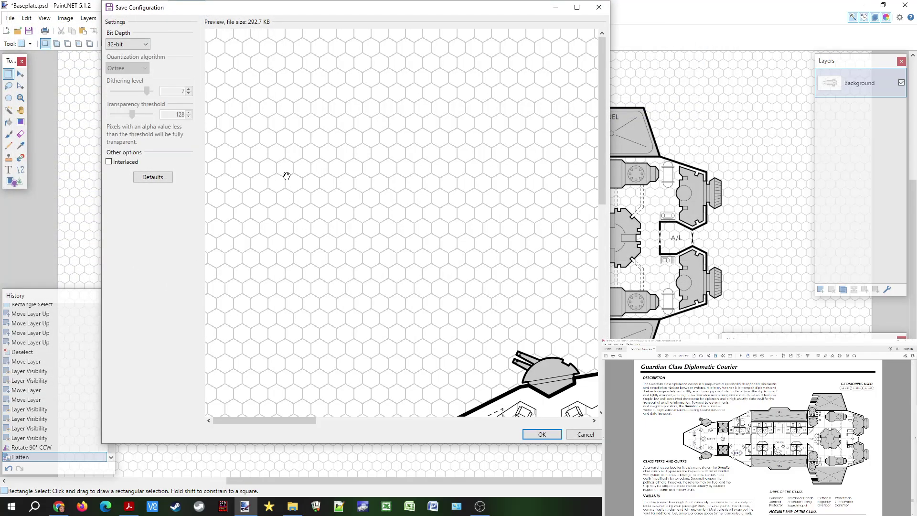
{"action": "left_click", "coordinate": [542, 435]}
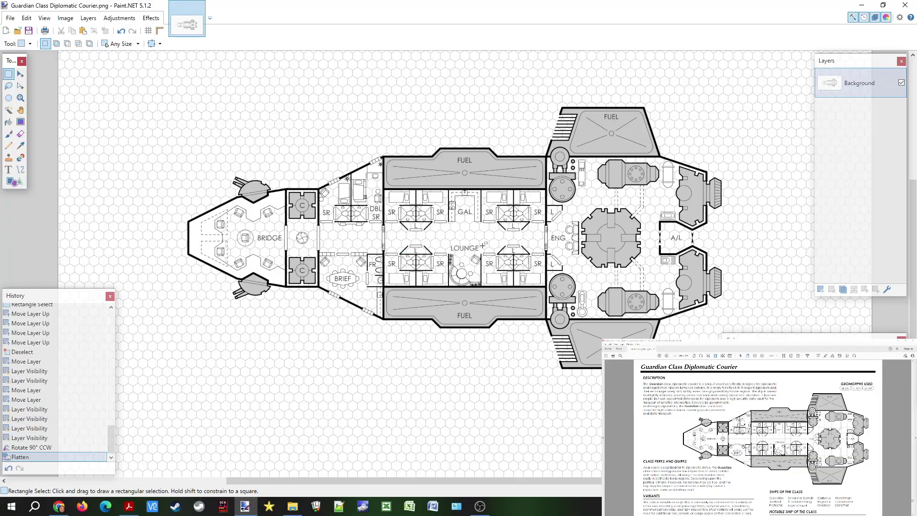
Step: Undo the flatten and save the layered plan as the Photoshop file Guardian Class Diplomatic Courier.psd in the Baseplates folder with RLE compression
{"action": "key", "text": "ctrl+z"}
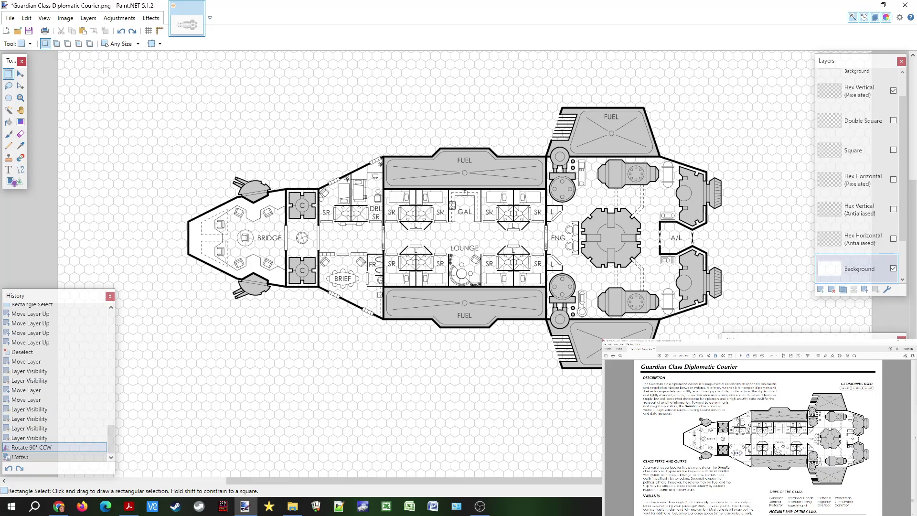
{"action": "left_click", "coordinate": [29, 30]}
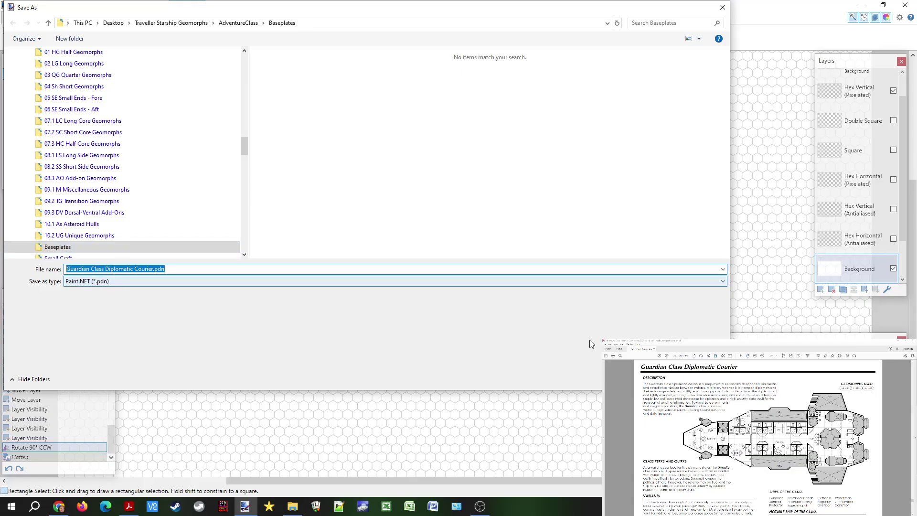
{"action": "left_click", "coordinate": [182, 282]}
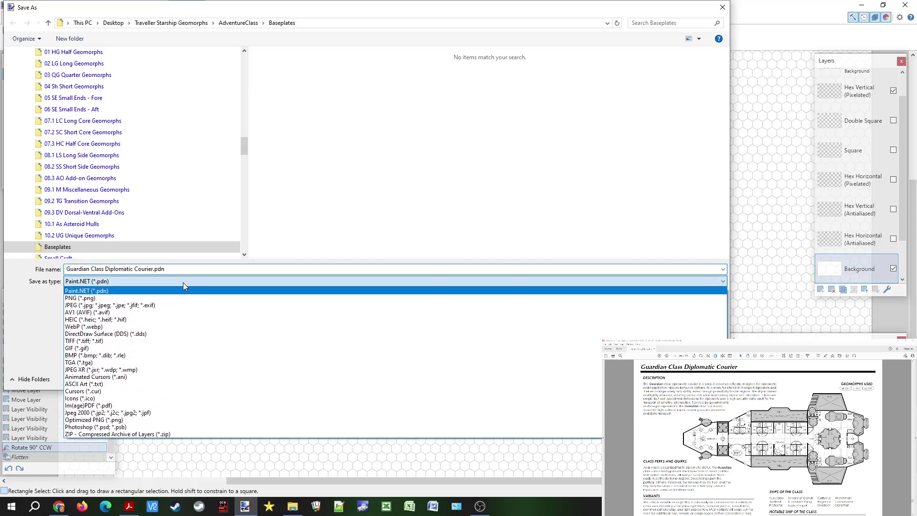
{"action": "left_click", "coordinate": [153, 427]}
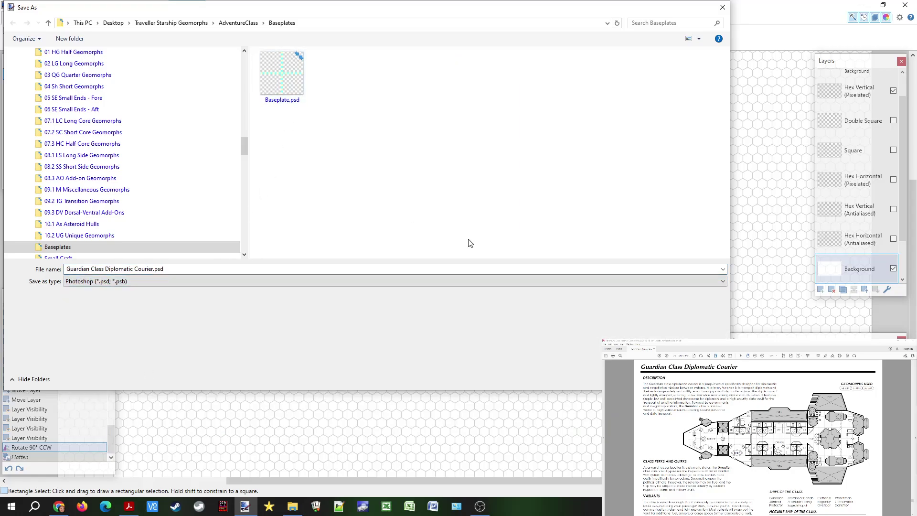
{"action": "key", "text": "Return"}
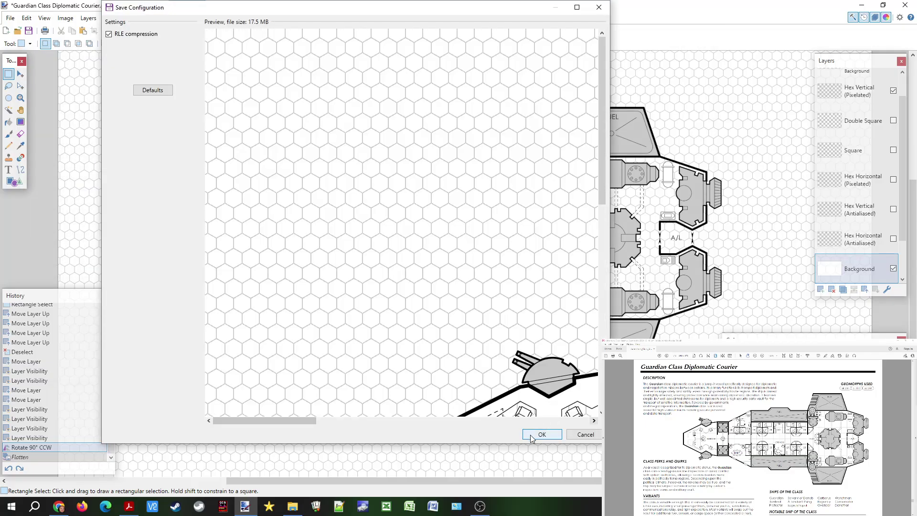
{"action": "left_click", "coordinate": [532, 437]}
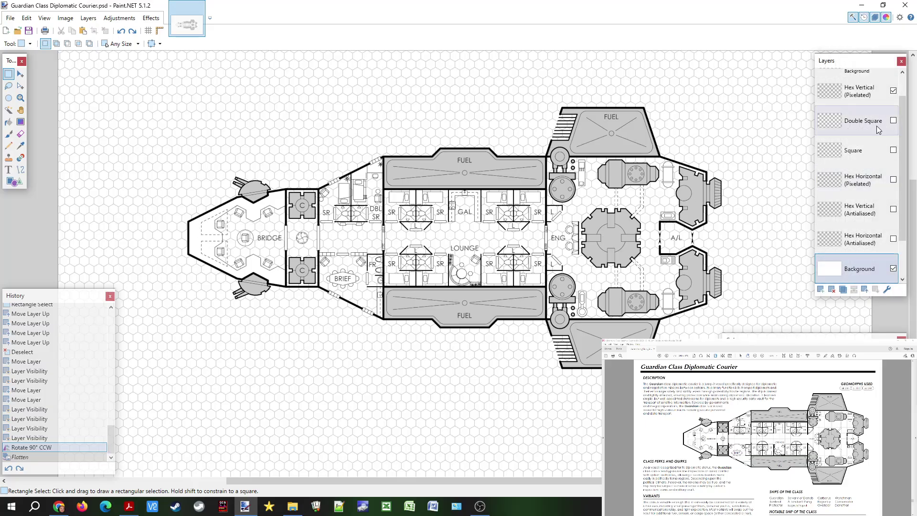
Step: Hide the Hex Vertical (Pixelated) grid, preview Double Square, show the Square grid instead, and save the PSD
{"action": "left_click", "coordinate": [894, 91]}
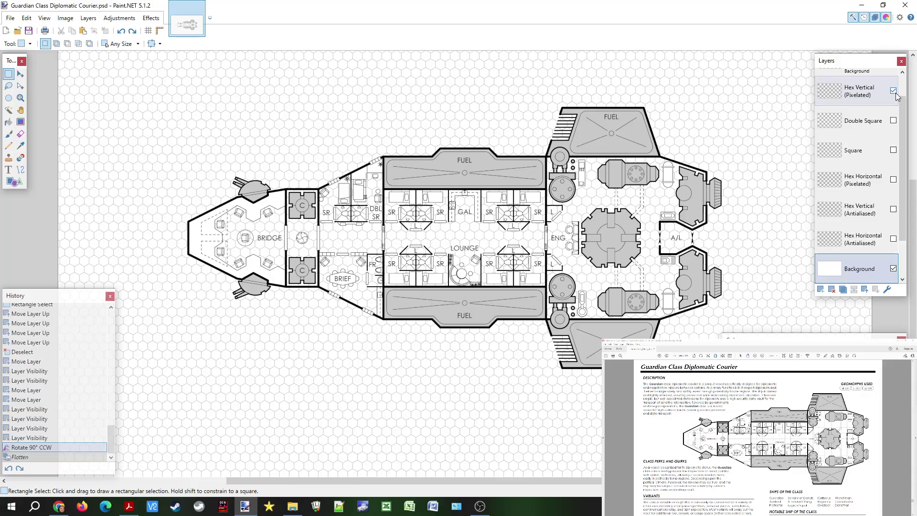
{"action": "left_click", "coordinate": [893, 91]}
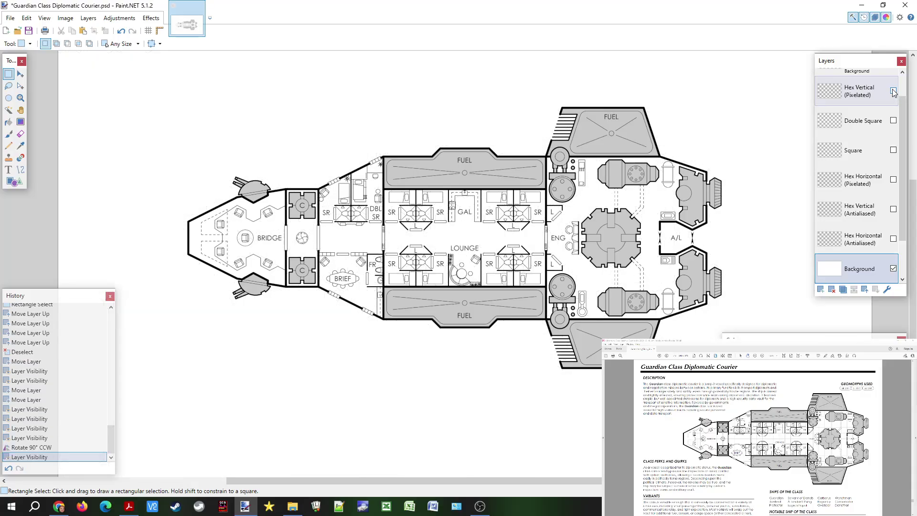
{"action": "left_click", "coordinate": [893, 120]}
{"action": "left_click", "coordinate": [894, 121]}
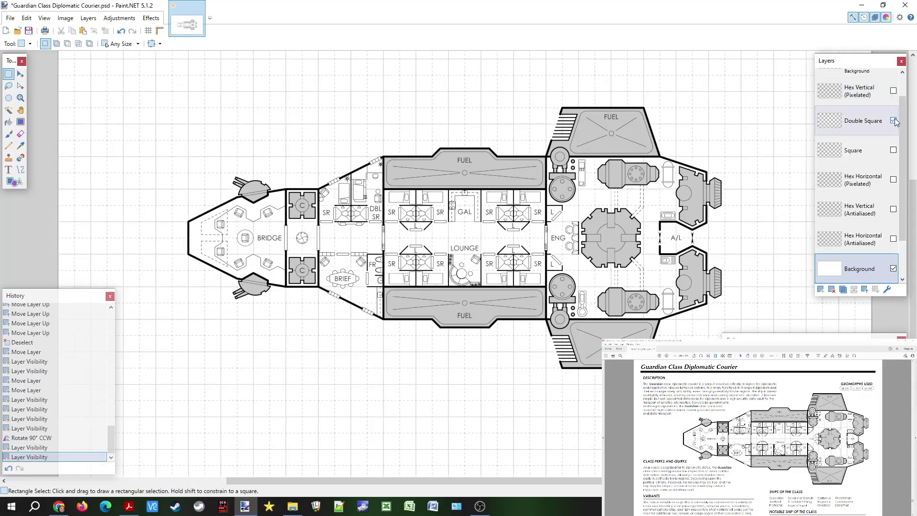
{"action": "left_click", "coordinate": [893, 150]}
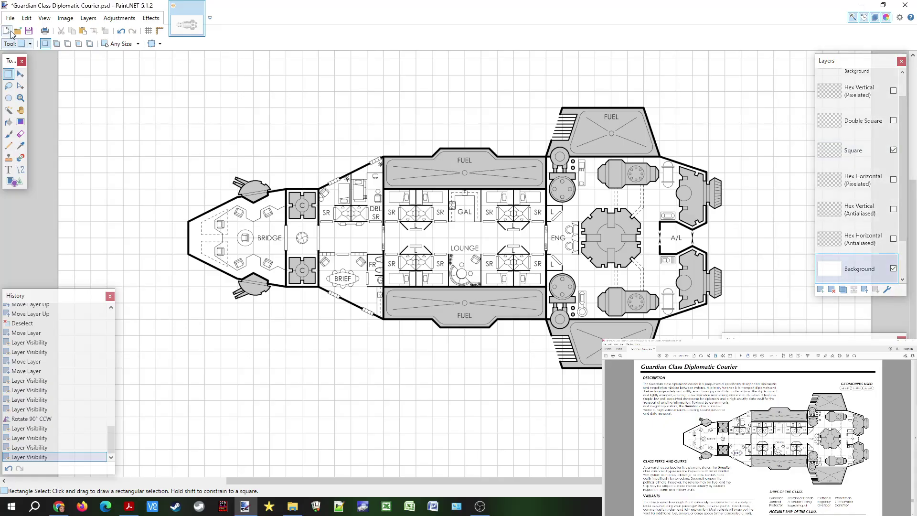
{"action": "left_click", "coordinate": [29, 30]}
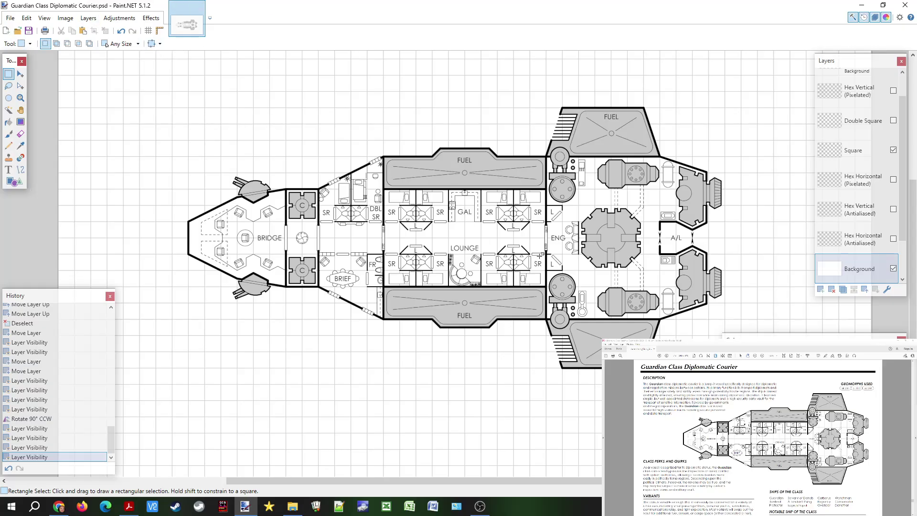
Step: Hide the Square grid layer and flatten all layers into a single image without a grid
{"action": "left_click", "coordinate": [893, 151]}
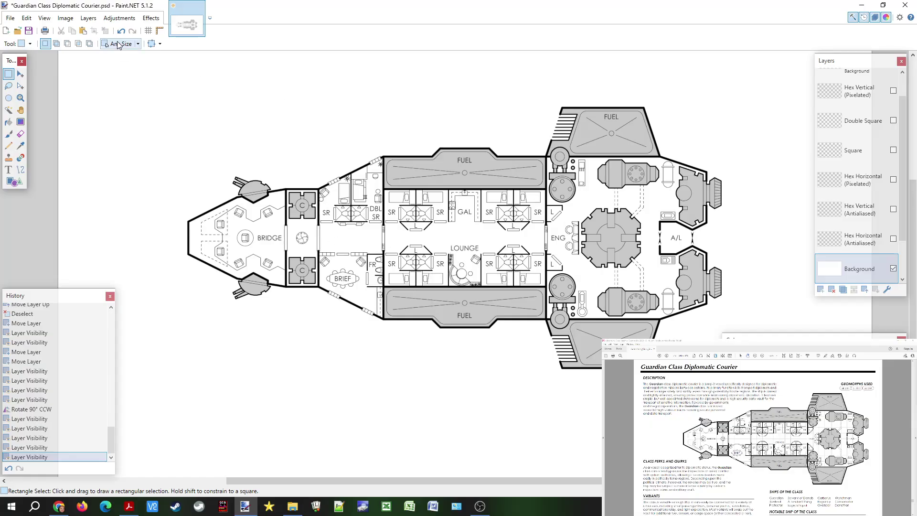
{"action": "key", "text": "ctrl+shift+f"}
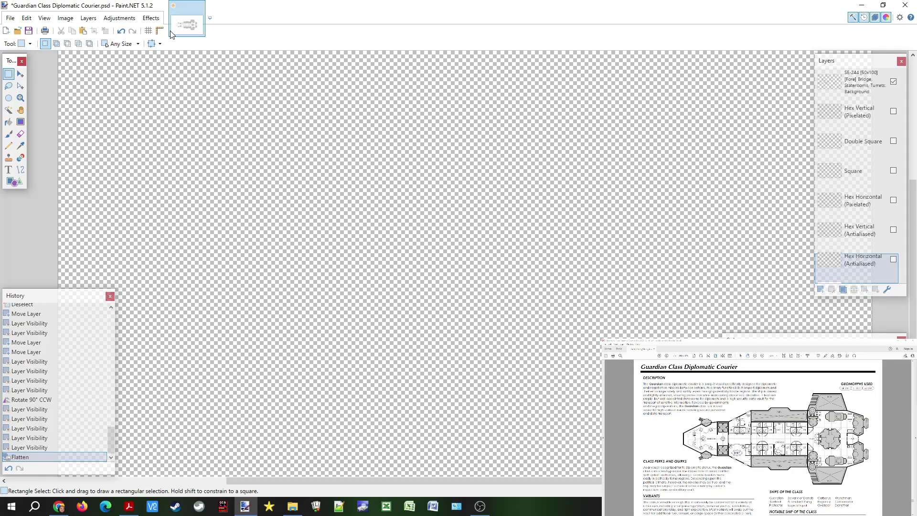
Step: Save the flattened plan as a PNG named Guardian Class Diplomatic Courier (No Grid) in the Baseplates folder, accepting the default settings
{"action": "left_click", "coordinate": [10, 18]}
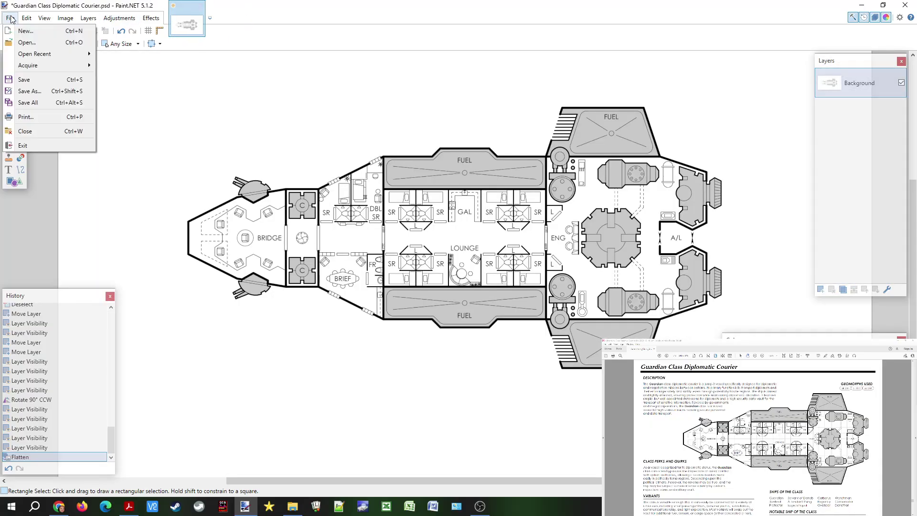
{"action": "key", "text": "Escape"}
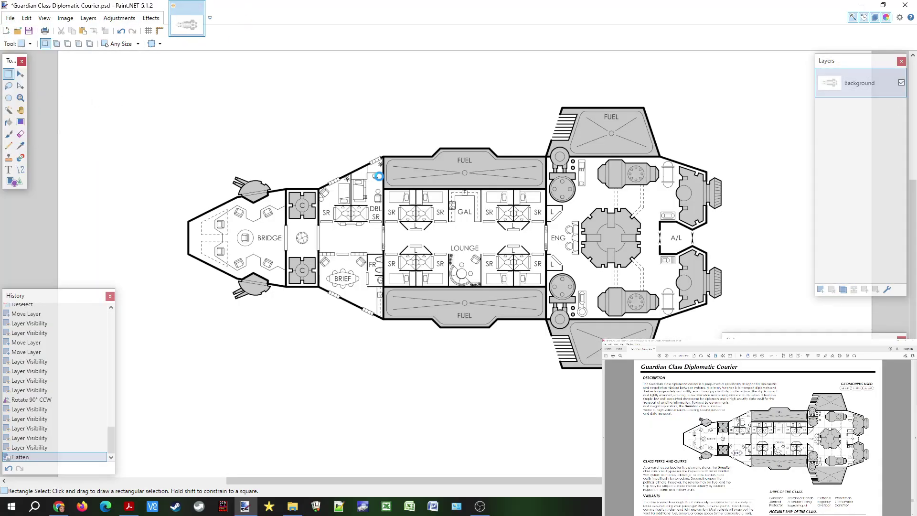
{"action": "key", "text": "ctrl+shift+s"}
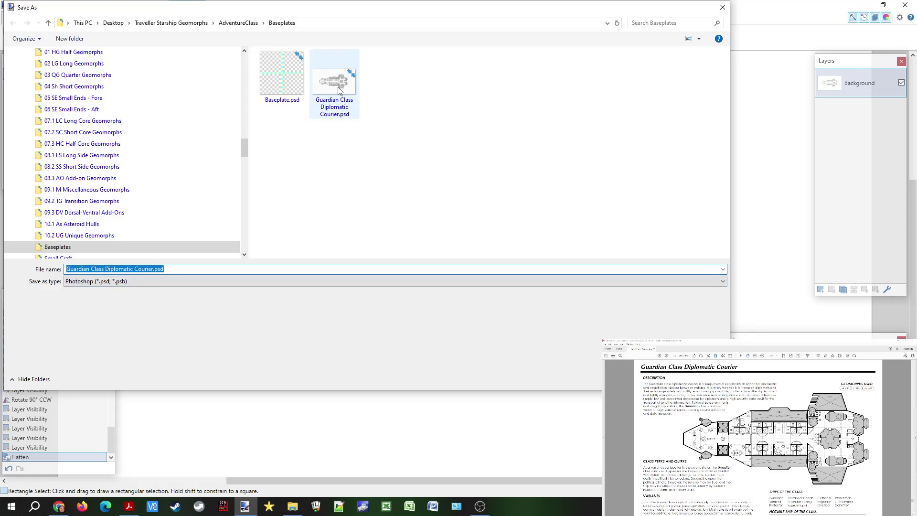
{"action": "left_click", "coordinate": [114, 284]}
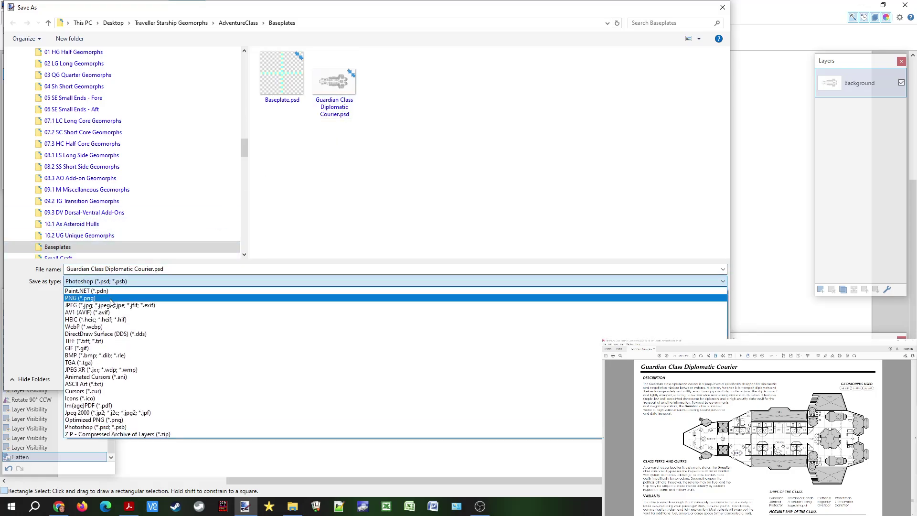
{"action": "left_click", "coordinate": [113, 298]}
{"action": "left_click", "coordinate": [132, 282]}
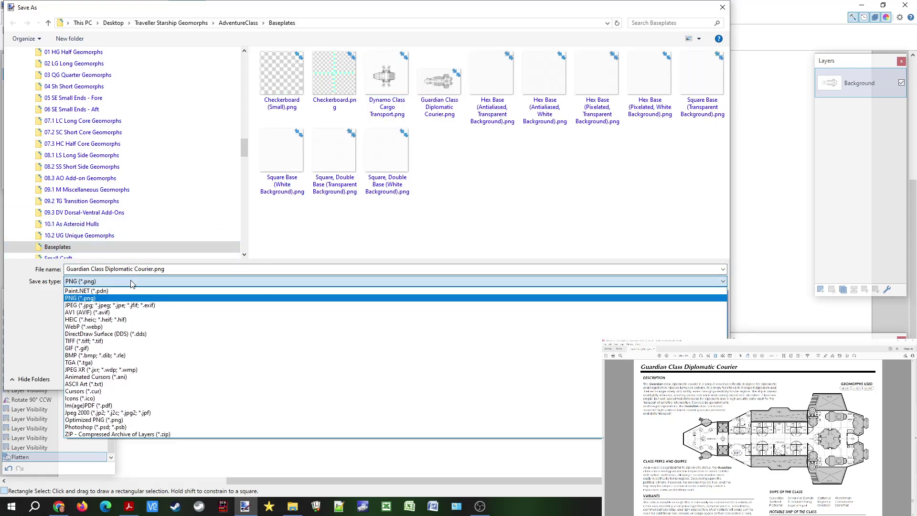
{"action": "left_click", "coordinate": [94, 299]}
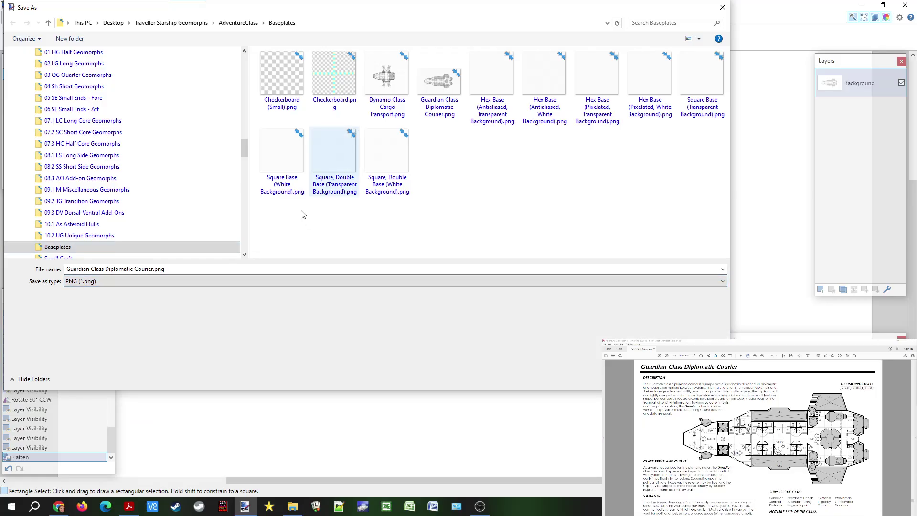
{"action": "left_click", "coordinate": [161, 270]}
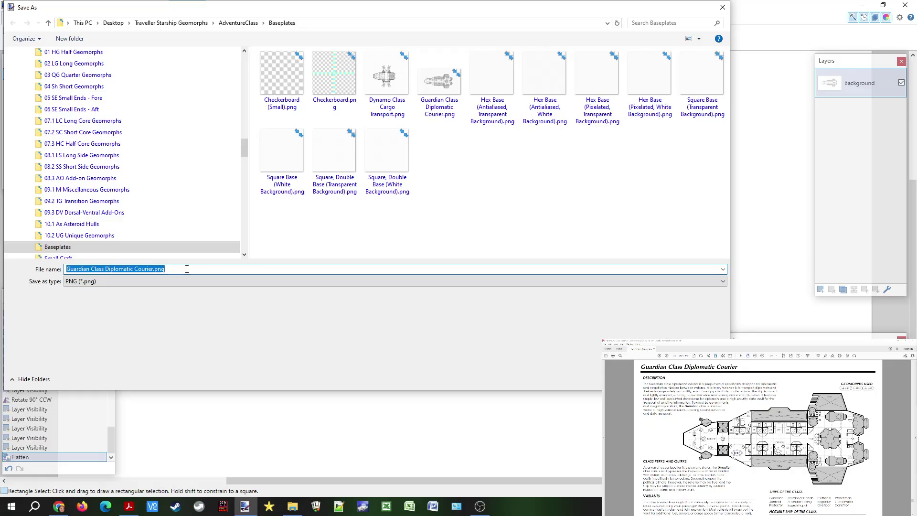
{"action": "left_click", "coordinate": [187, 269]}
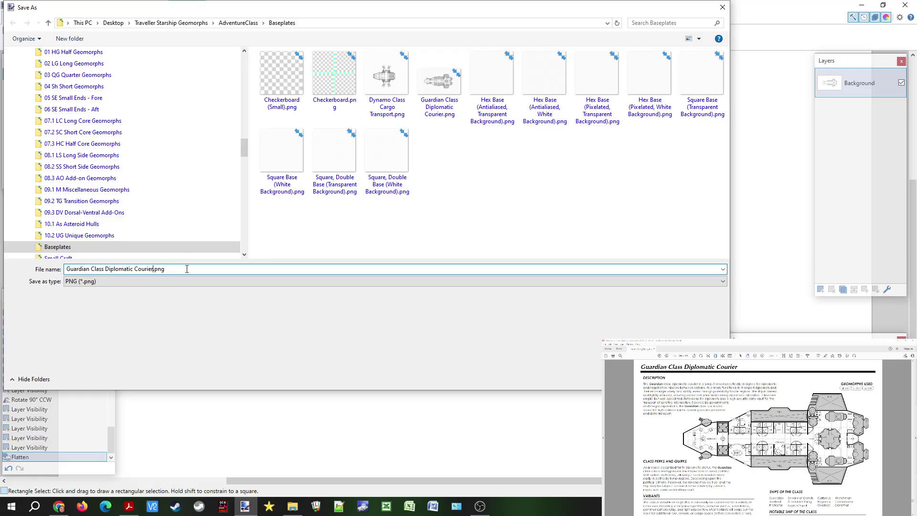
{"action": "type", "text": "No Grid)"}
{"action": "key", "text": "Return"}
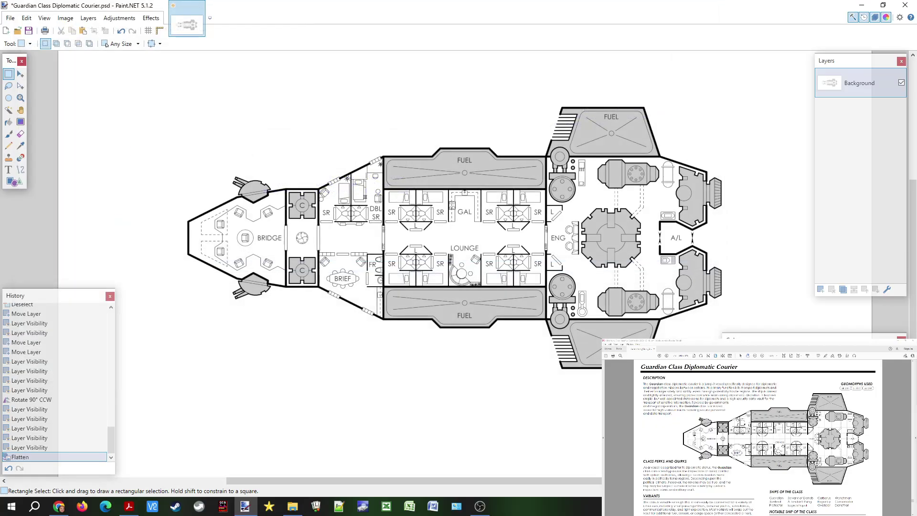
{"action": "key", "text": "Return"}
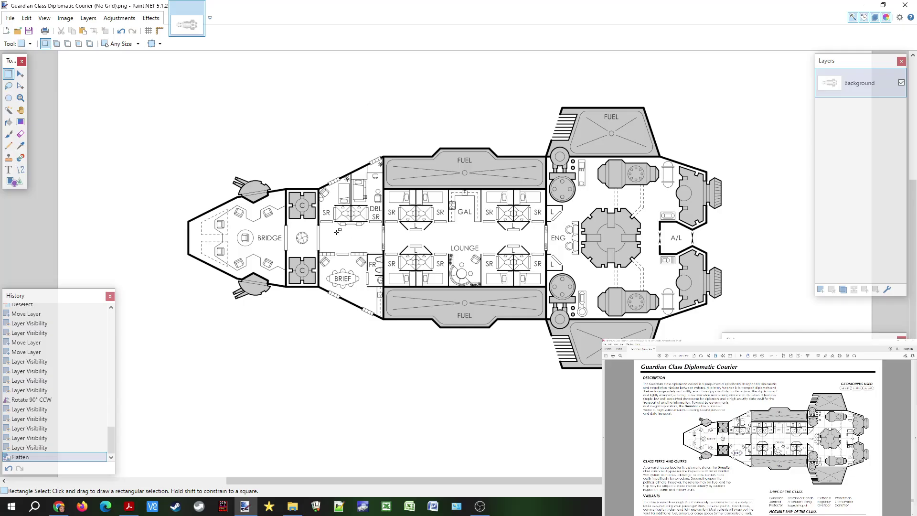
Step: Examine the ship's forward section up close, marking the compartment between the bridge and the staterooms with rectangular selections
{"action": "scroll", "coordinate": [369, 328], "scroll_direction": "up", "scroll_amount": 5}
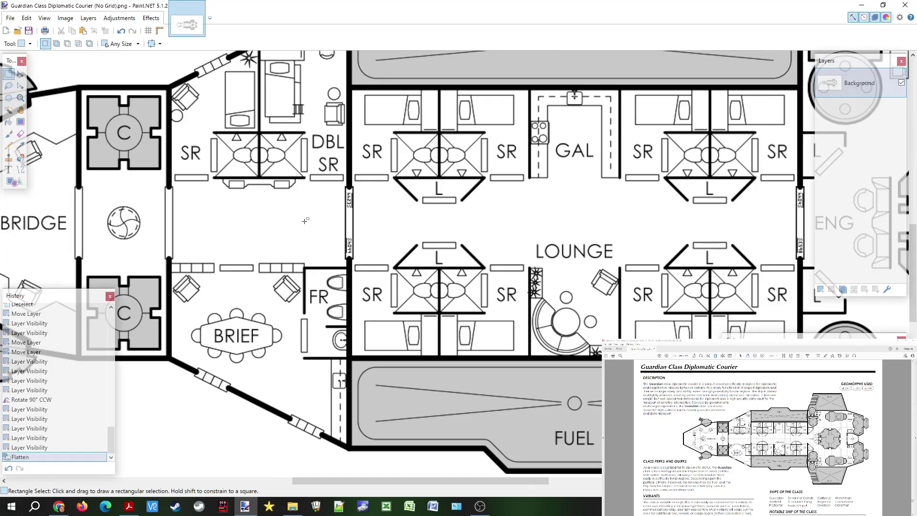
{"action": "scroll", "coordinate": [306, 221], "scroll_direction": "down", "scroll_amount": 4}
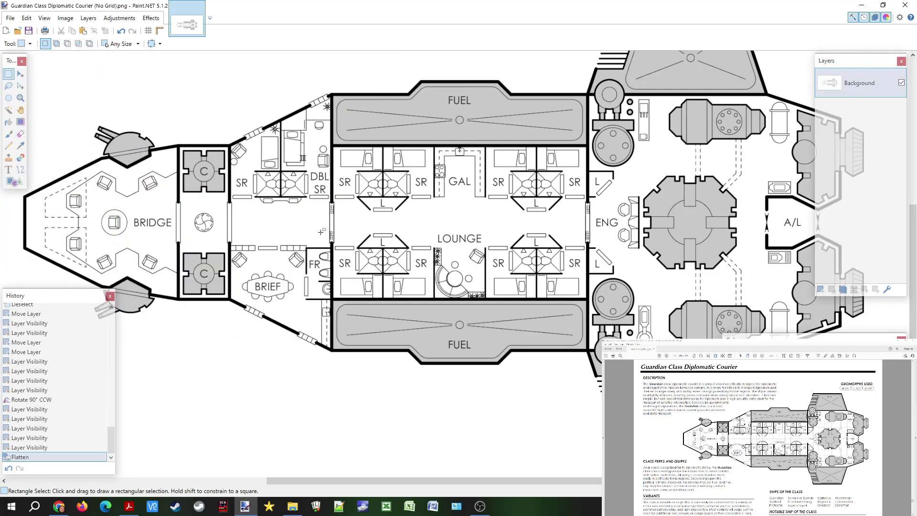
{"action": "scroll", "coordinate": [282, 198], "scroll_direction": "up", "scroll_amount": 2}
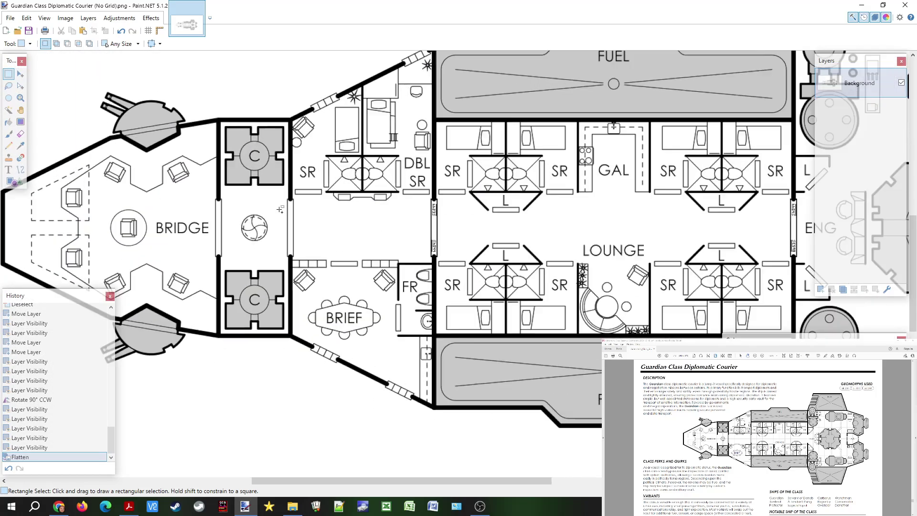
{"action": "left_click_drag", "start_coordinate": [292, 194], "coordinate": [210, 270]}
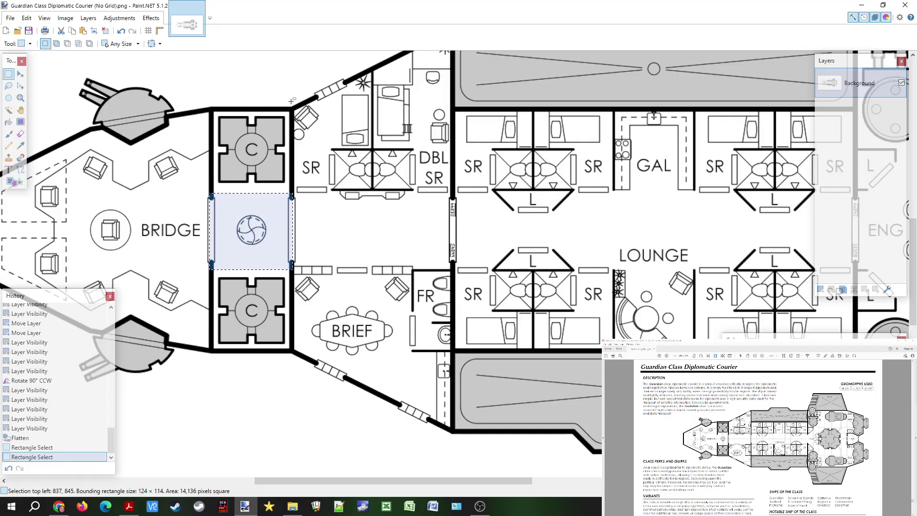
{"action": "left_click_drag", "start_coordinate": [289, 109], "coordinate": [211, 350]}
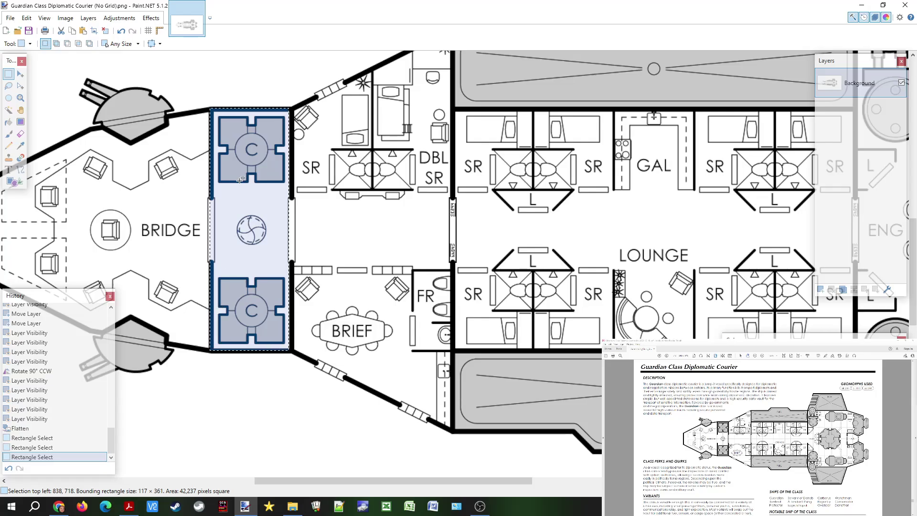
{"action": "left_click", "coordinate": [238, 222]}
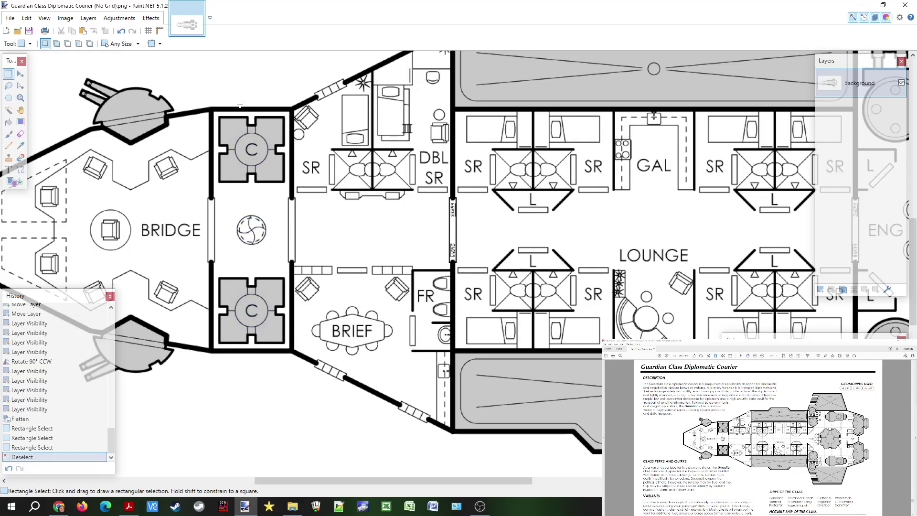
{"action": "left_click_drag", "start_coordinate": [239, 106], "coordinate": [265, 352]}
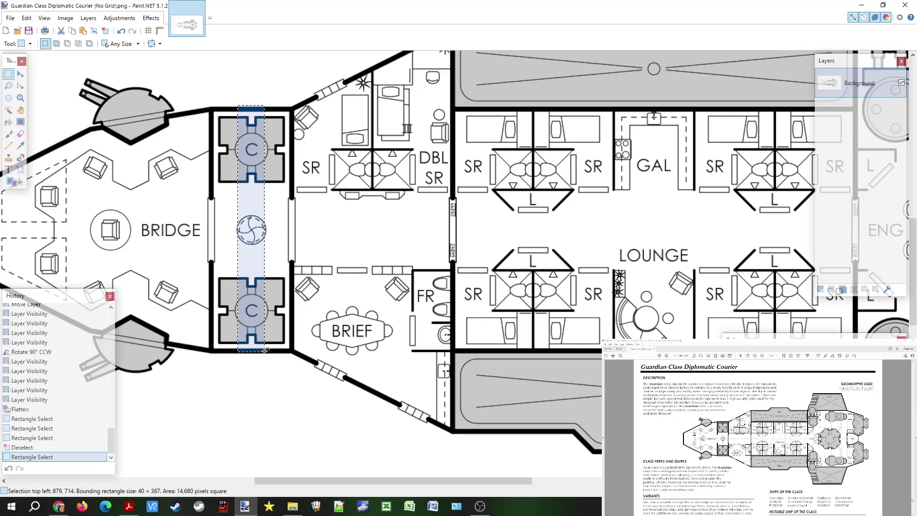
Step: Inspect the engineering section, airlock and lounge area of the deck plan, and clear the selection
{"action": "scroll", "coordinate": [241, 295], "scroll_direction": "down", "scroll_amount": 1}
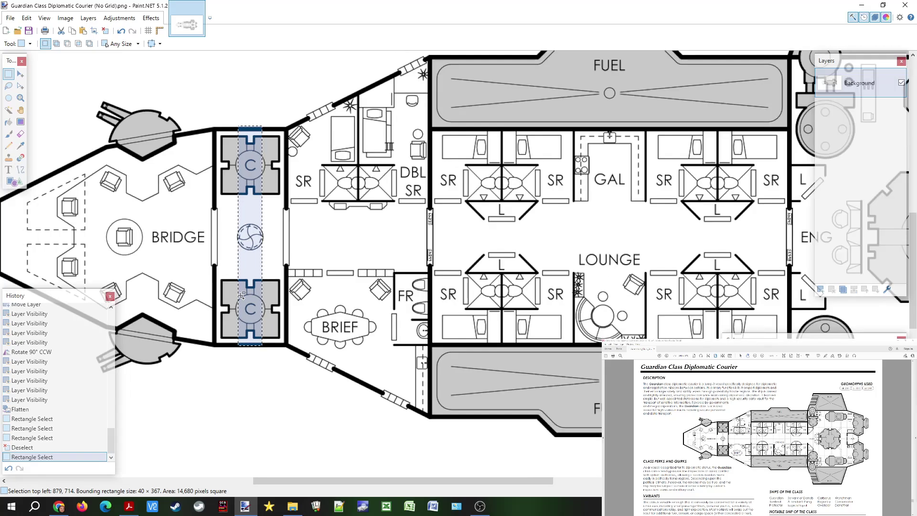
{"action": "scroll", "coordinate": [241, 295], "scroll_direction": "right", "scroll_amount": 3}
{"action": "scroll", "coordinate": [242, 295], "scroll_direction": "down", "scroll_amount": 2}
{"action": "scroll", "coordinate": [538, 274], "scroll_direction": "up", "scroll_amount": 3}
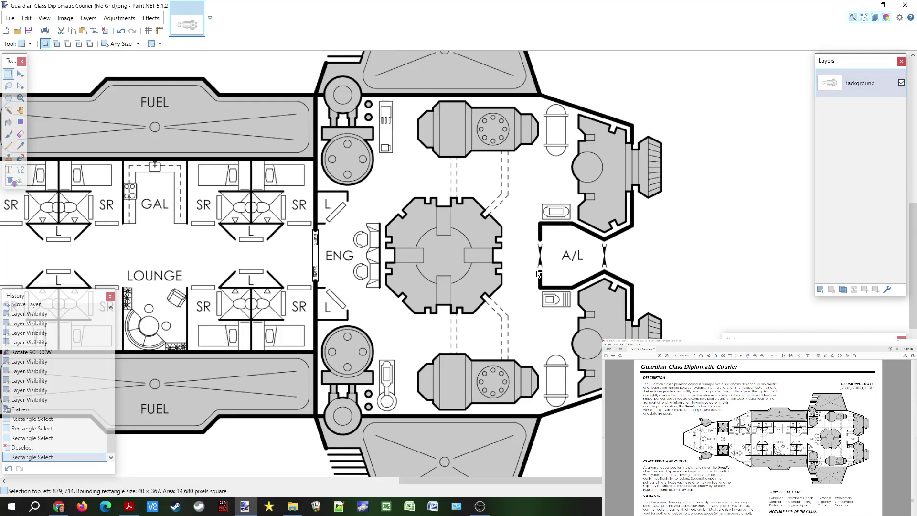
{"action": "scroll", "coordinate": [483, 283], "scroll_direction": "down", "scroll_amount": 1}
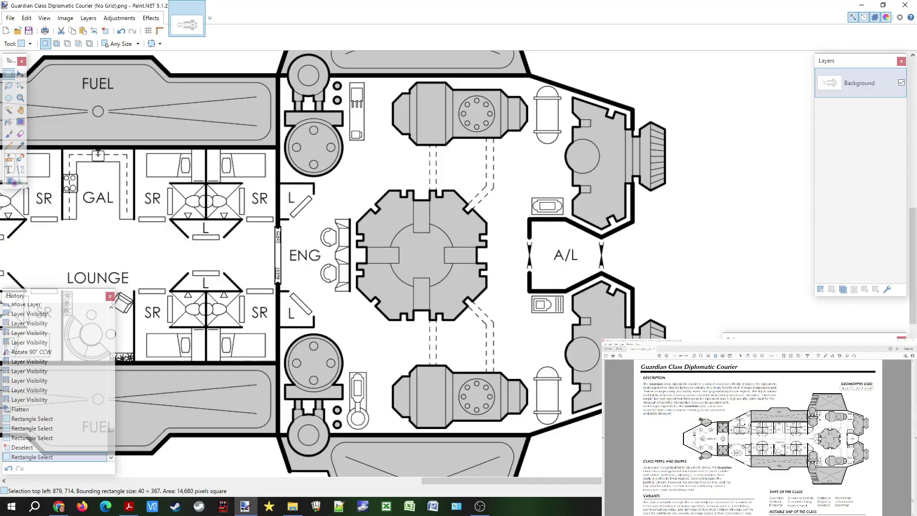
{"action": "scroll", "coordinate": [279, 271], "scroll_direction": "left", "scroll_amount": 7}
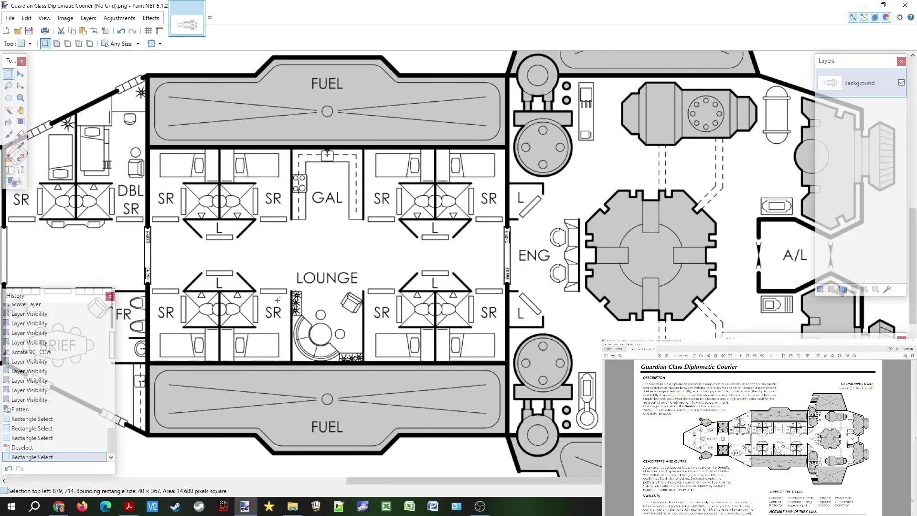
{"action": "key", "text": "ctrl+d"}
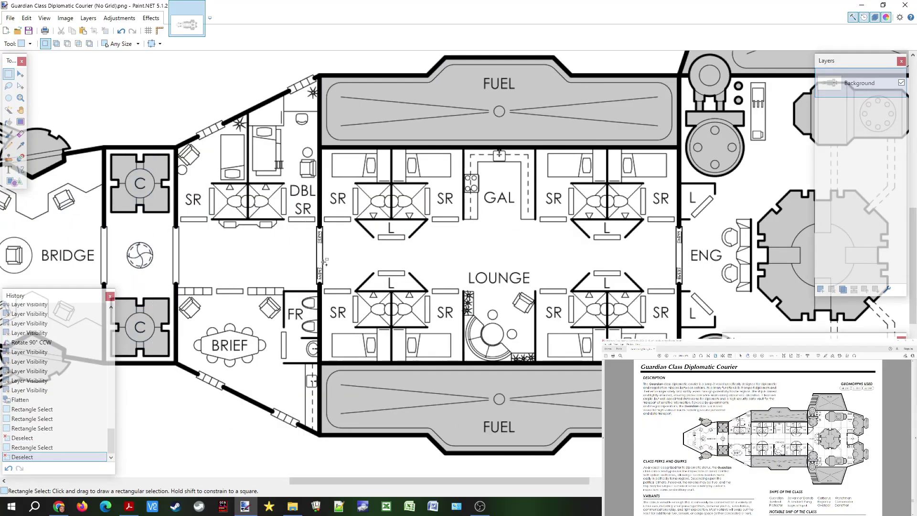
Step: Review the overall gridless ship plan alongside the reference PDF and close the image
{"action": "scroll", "coordinate": [340, 276], "scroll_direction": "down", "scroll_amount": 2}
{"action": "scroll", "coordinate": [340, 276], "scroll_direction": "left", "scroll_amount": 1}
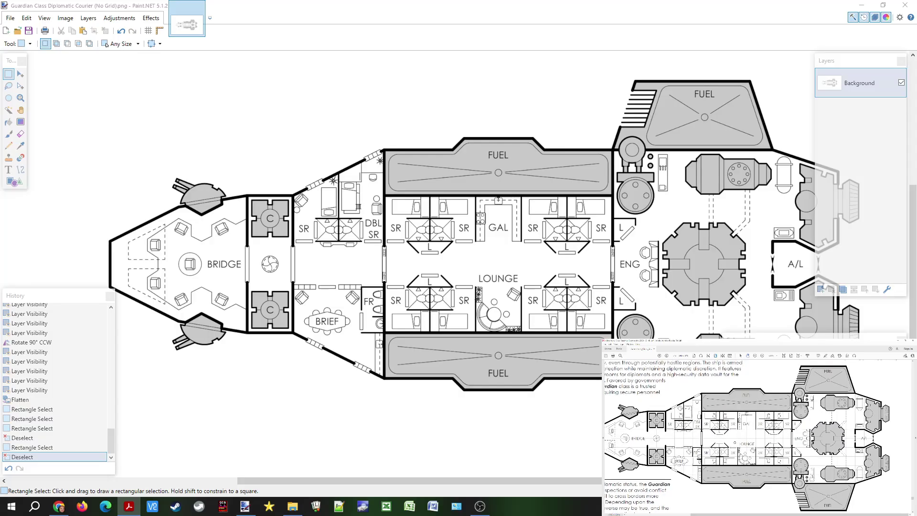
{"action": "left_click_drag", "start_coordinate": [440, 274], "coordinate": [443, 277]}
{"action": "scroll", "coordinate": [442, 277], "scroll_direction": "down", "scroll_amount": 1}
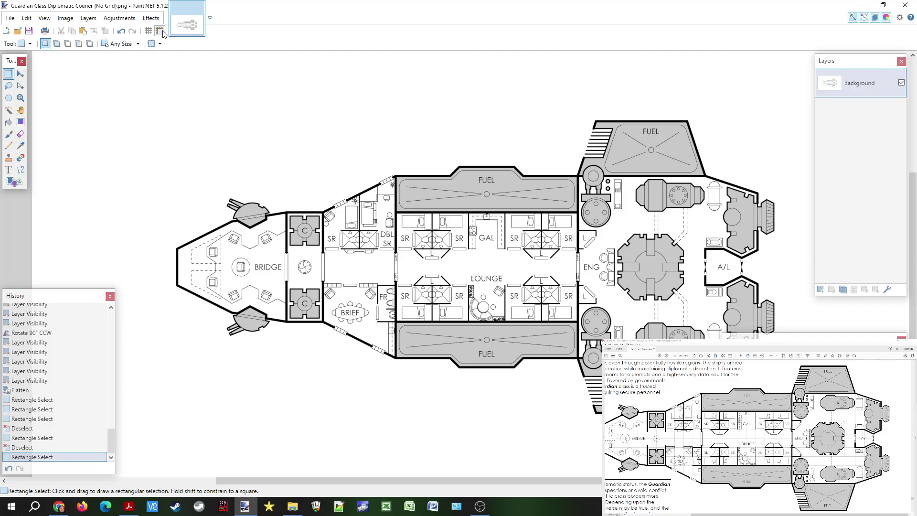
{"action": "key", "text": "ctrl+w"}
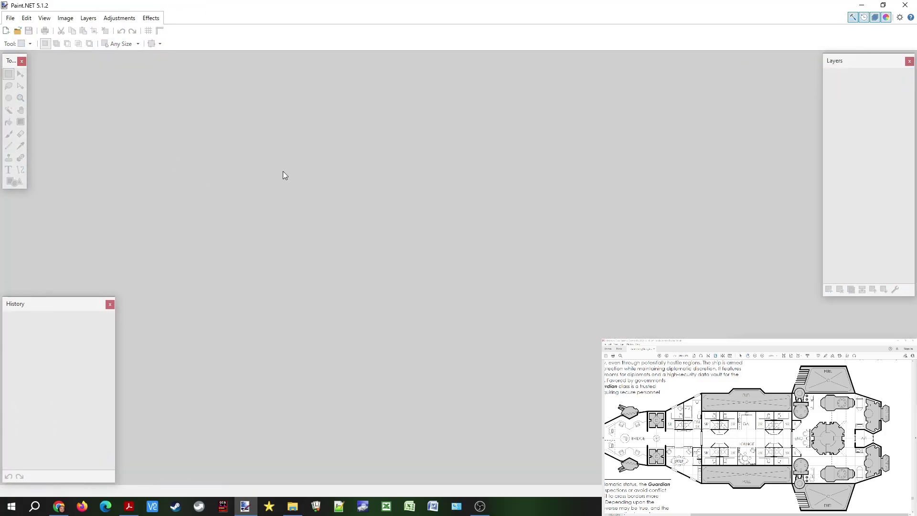